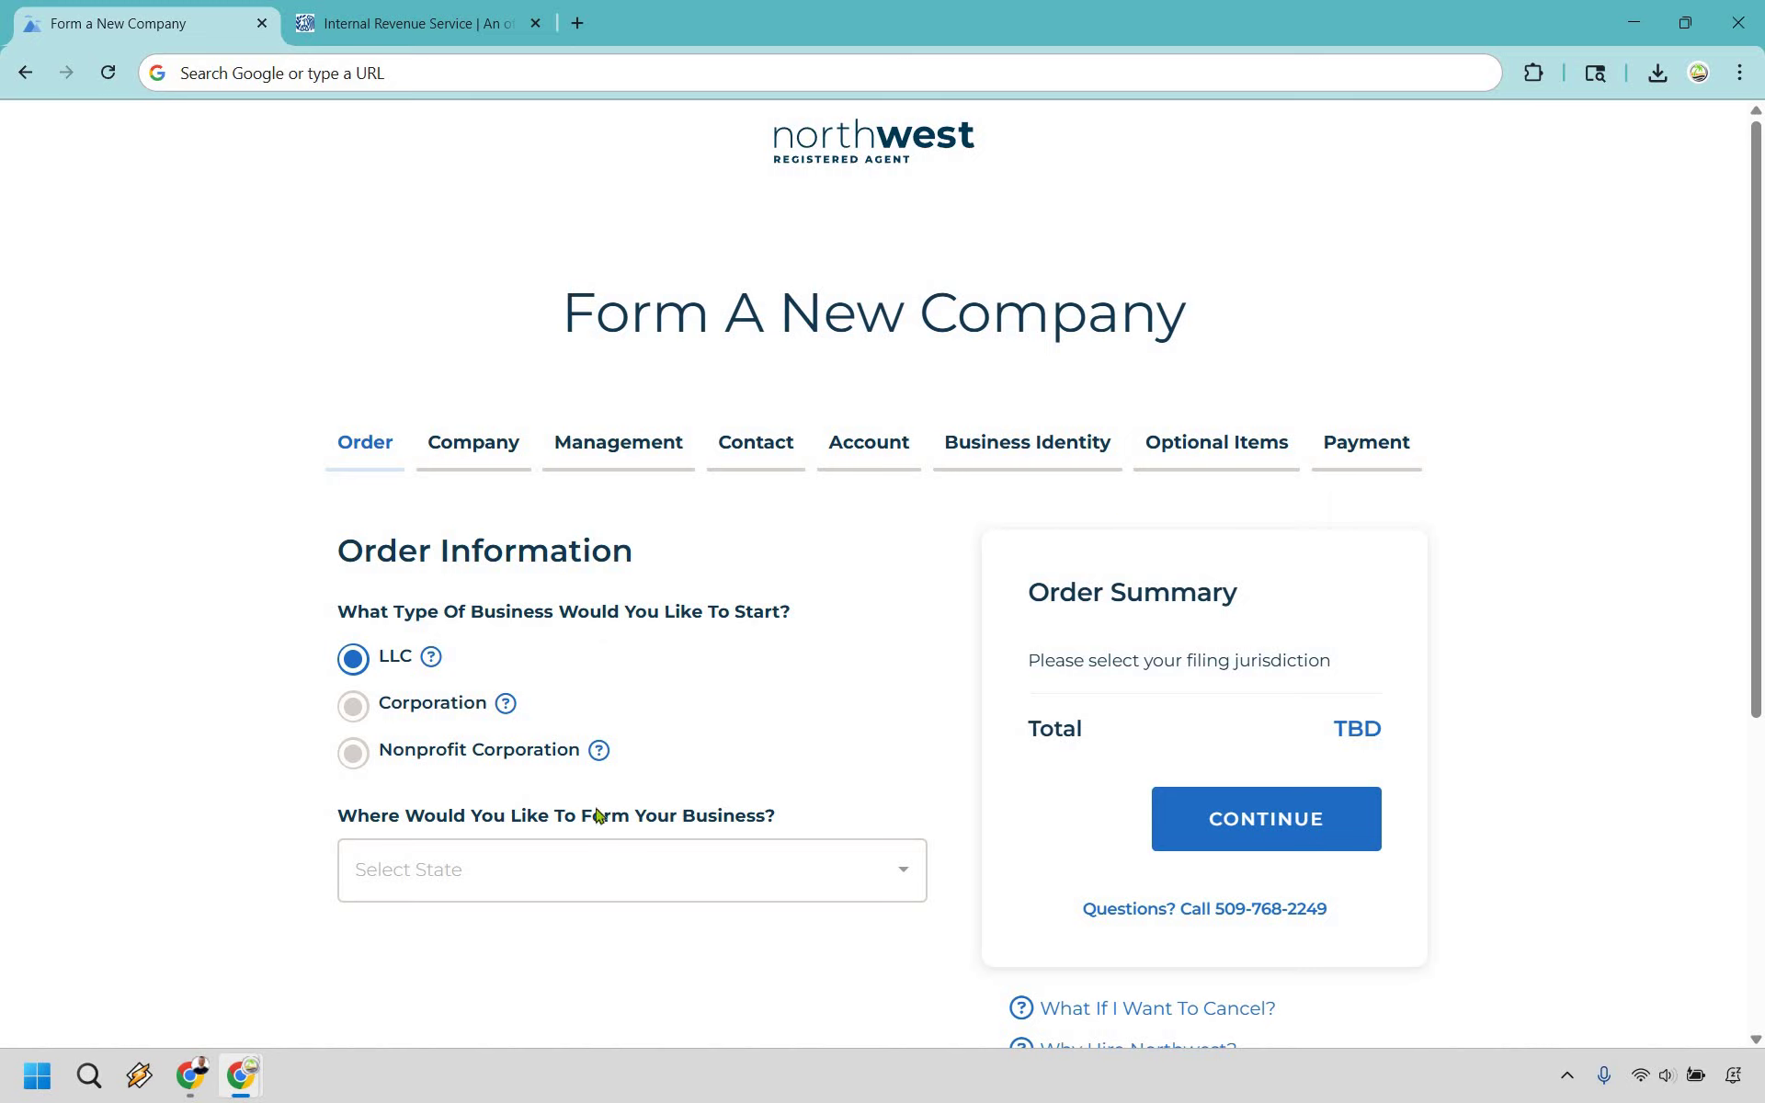
Step: Choose Florida as the state where the LLC is formed and continue to the company details
{"action": "left_click", "coordinate": [596, 862]}
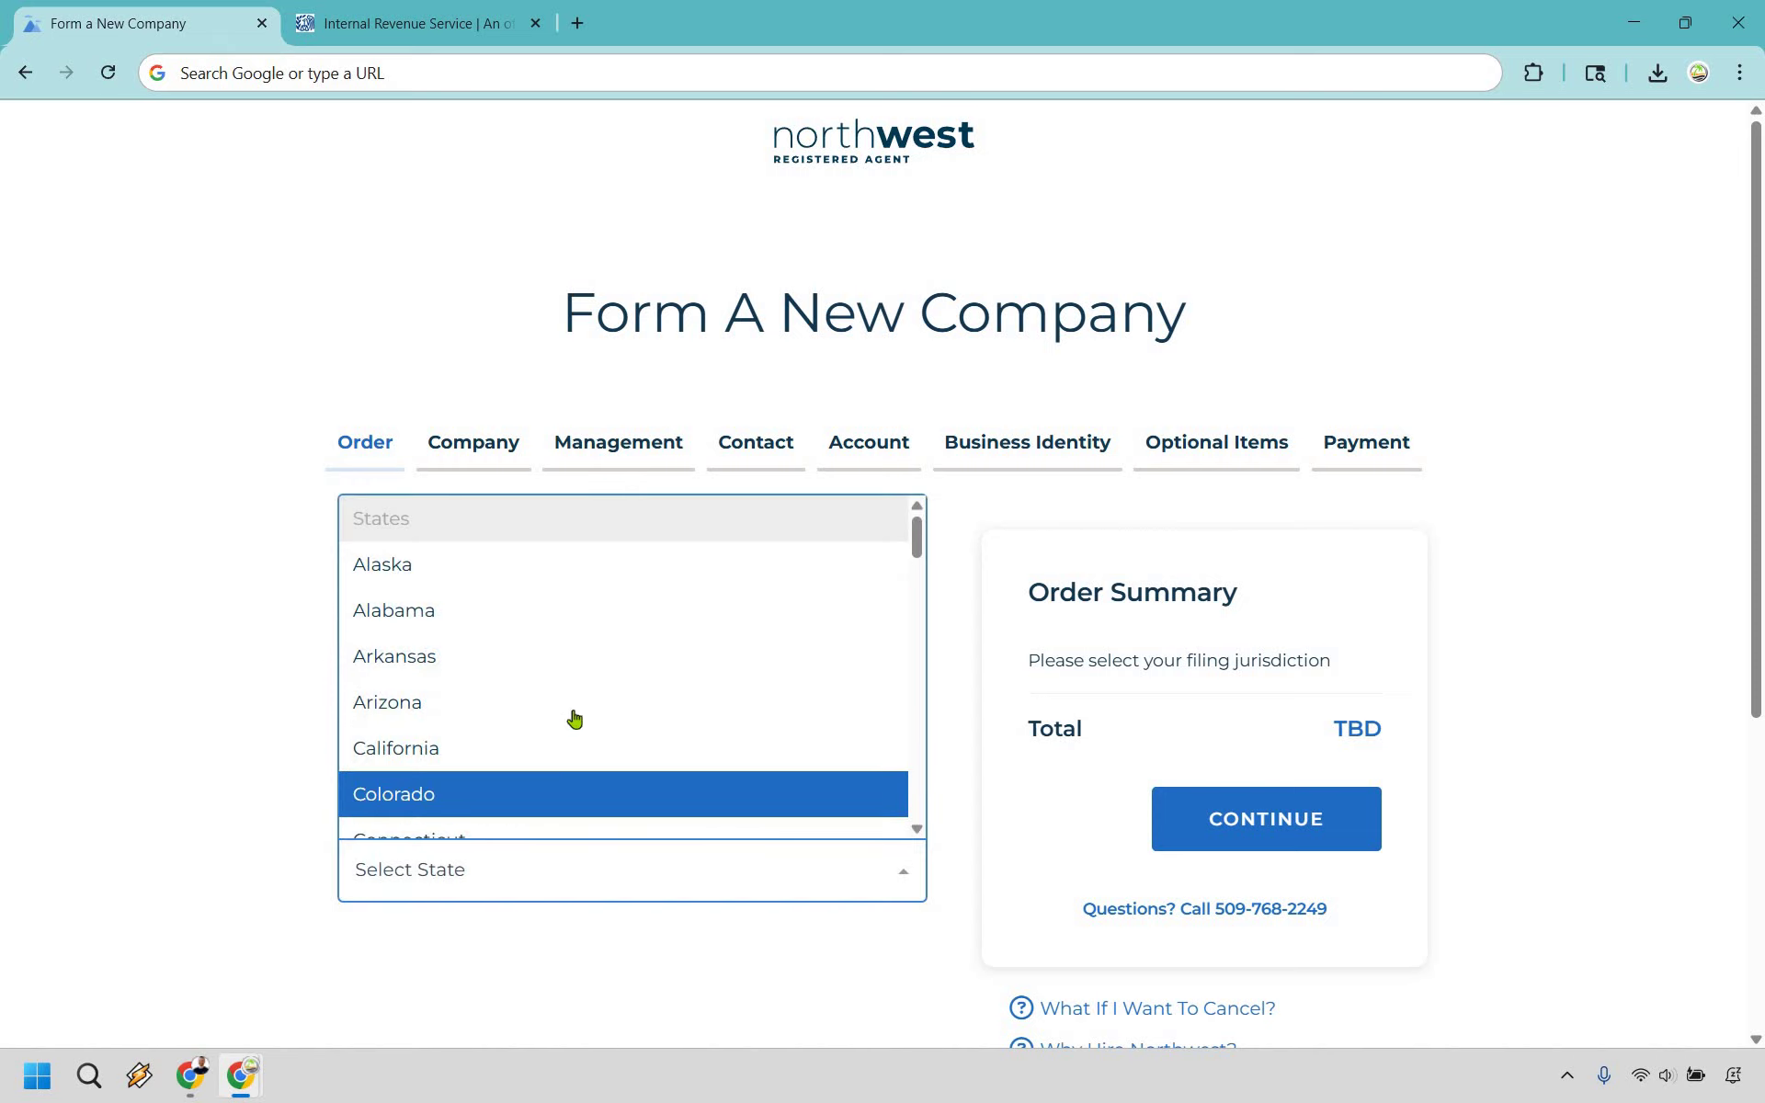
{"action": "scroll", "coordinate": [570, 722], "scroll_direction": "down", "scroll_amount": 3}
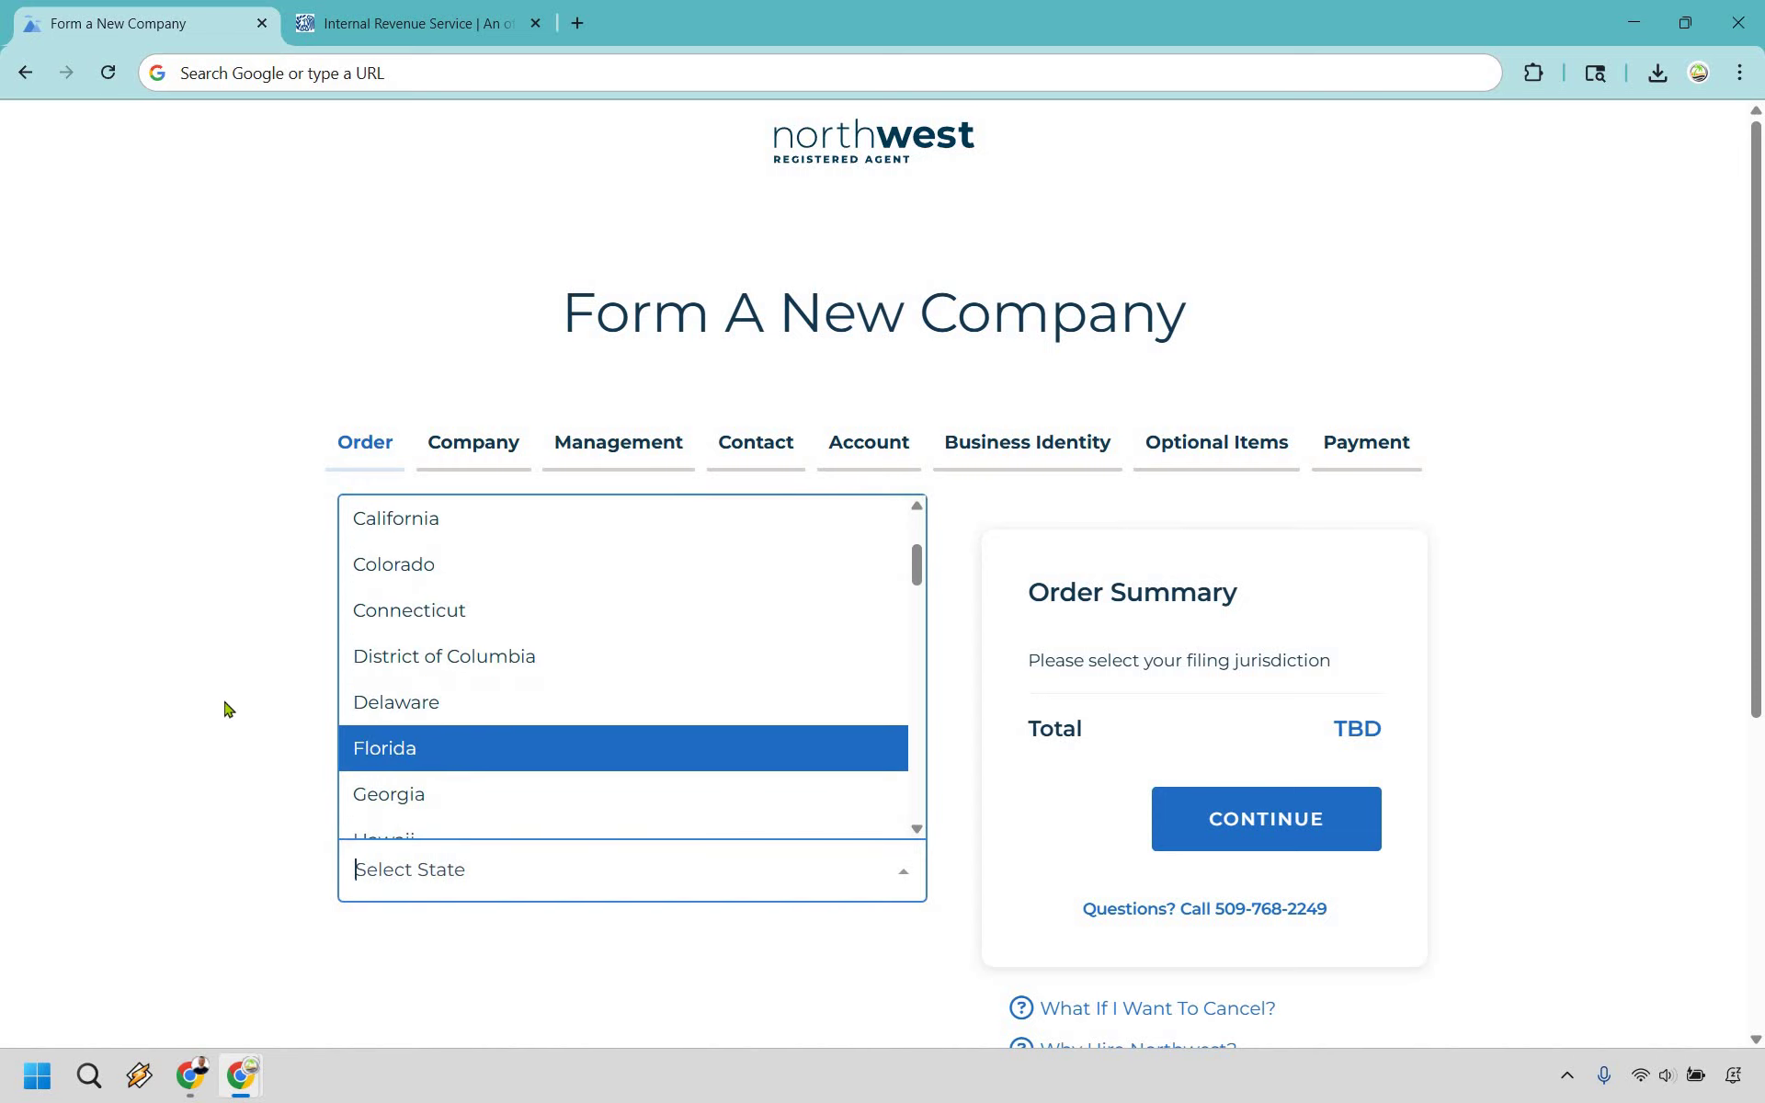
{"action": "key", "text": "Return"}
{"action": "scroll", "coordinate": [228, 709], "scroll_direction": "down", "scroll_amount": 1}
{"action": "scroll", "coordinate": [228, 709], "scroll_direction": "down", "scroll_amount": 2}
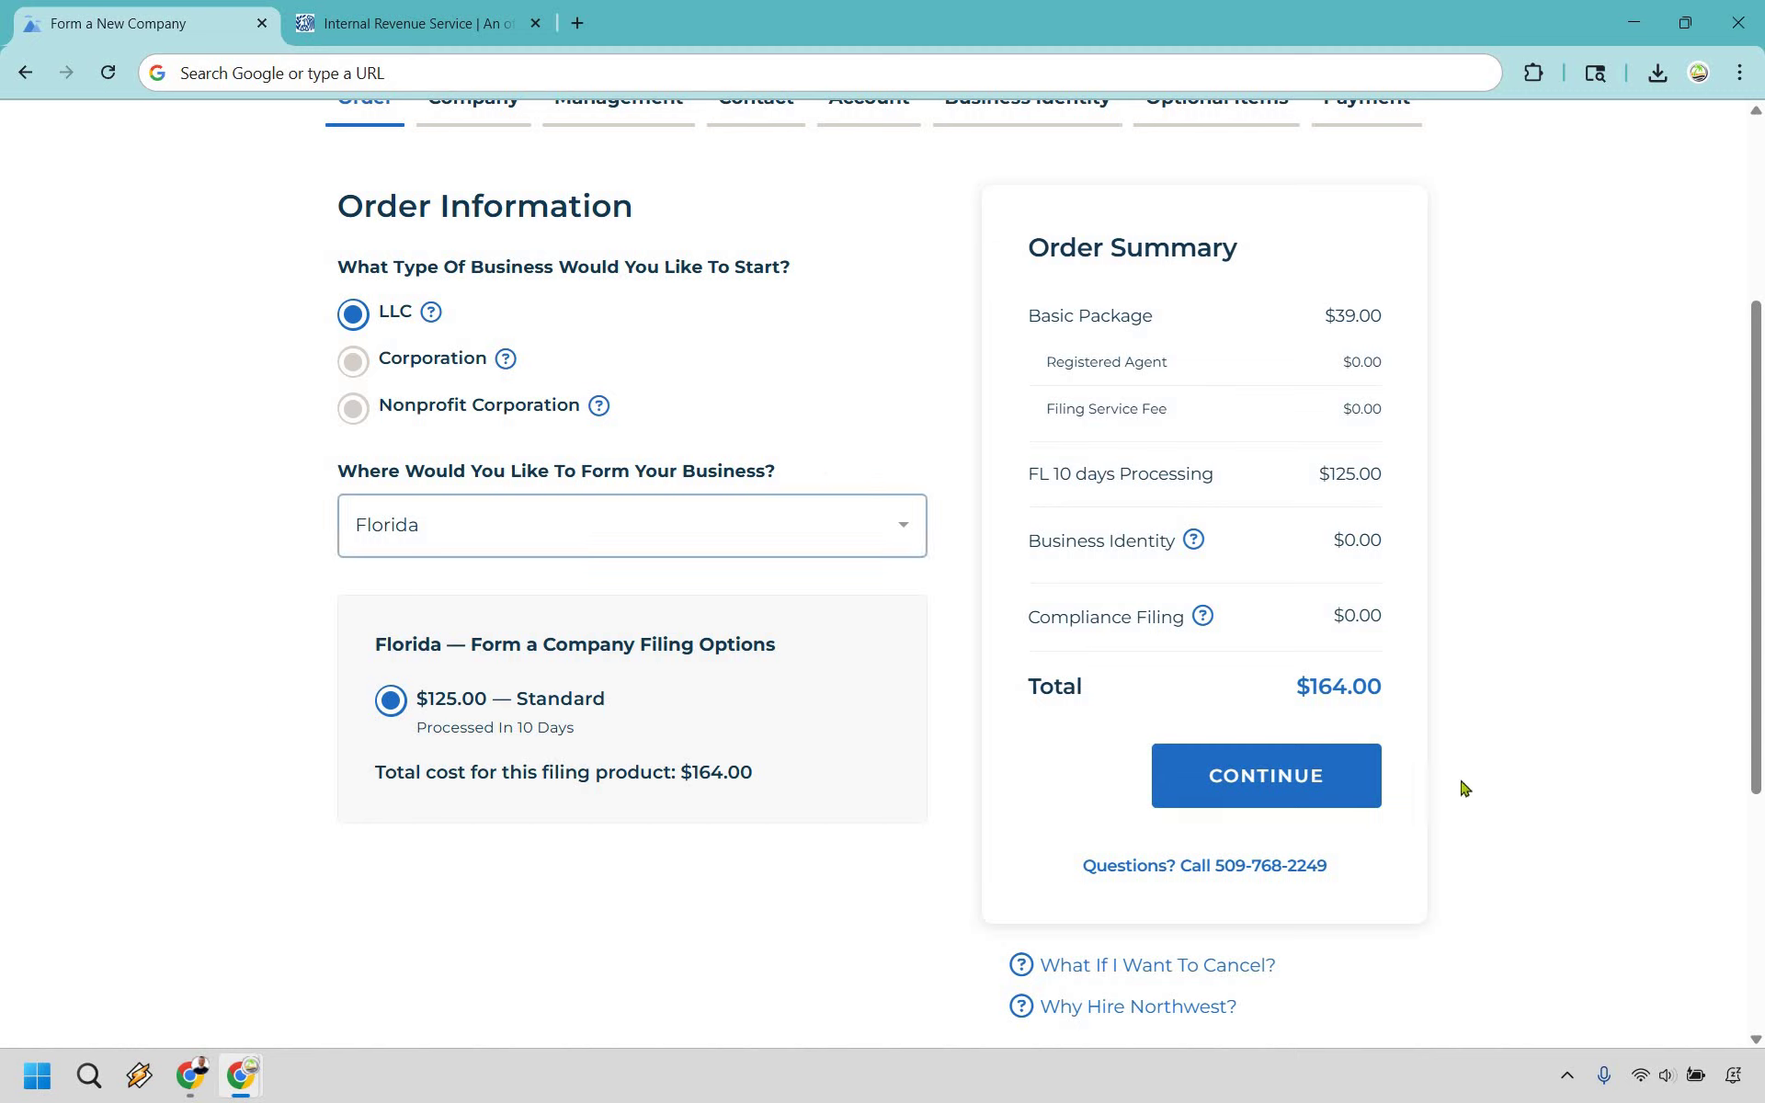
{"action": "left_click", "coordinate": [1284, 787]}
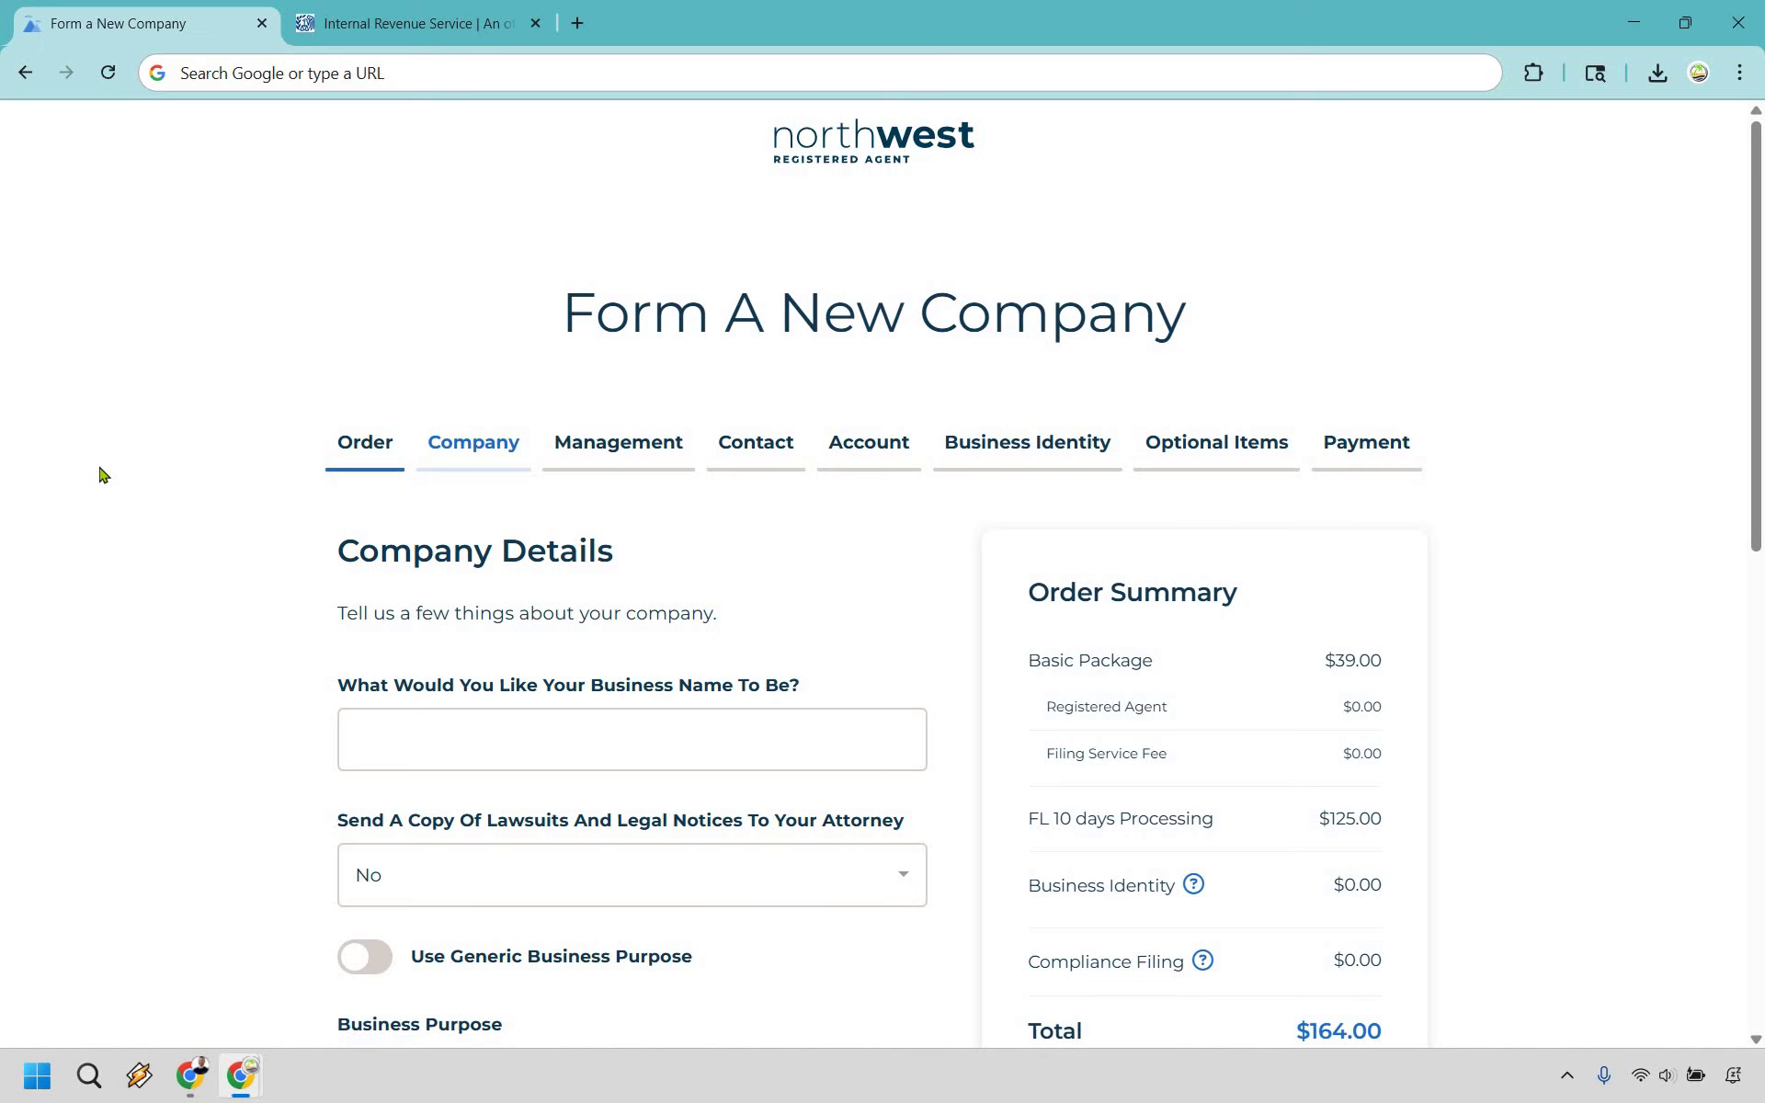
Step: Enter "MyLandz LLC" as the business name, keep attorney notices at No, and enable the generic business purpose
{"action": "left_click", "coordinate": [438, 732]}
{"action": "type", "text": "MyLandz LLC"}
{"action": "scroll", "coordinate": [184, 551], "scroll_direction": "down", "scroll_amount": 5}
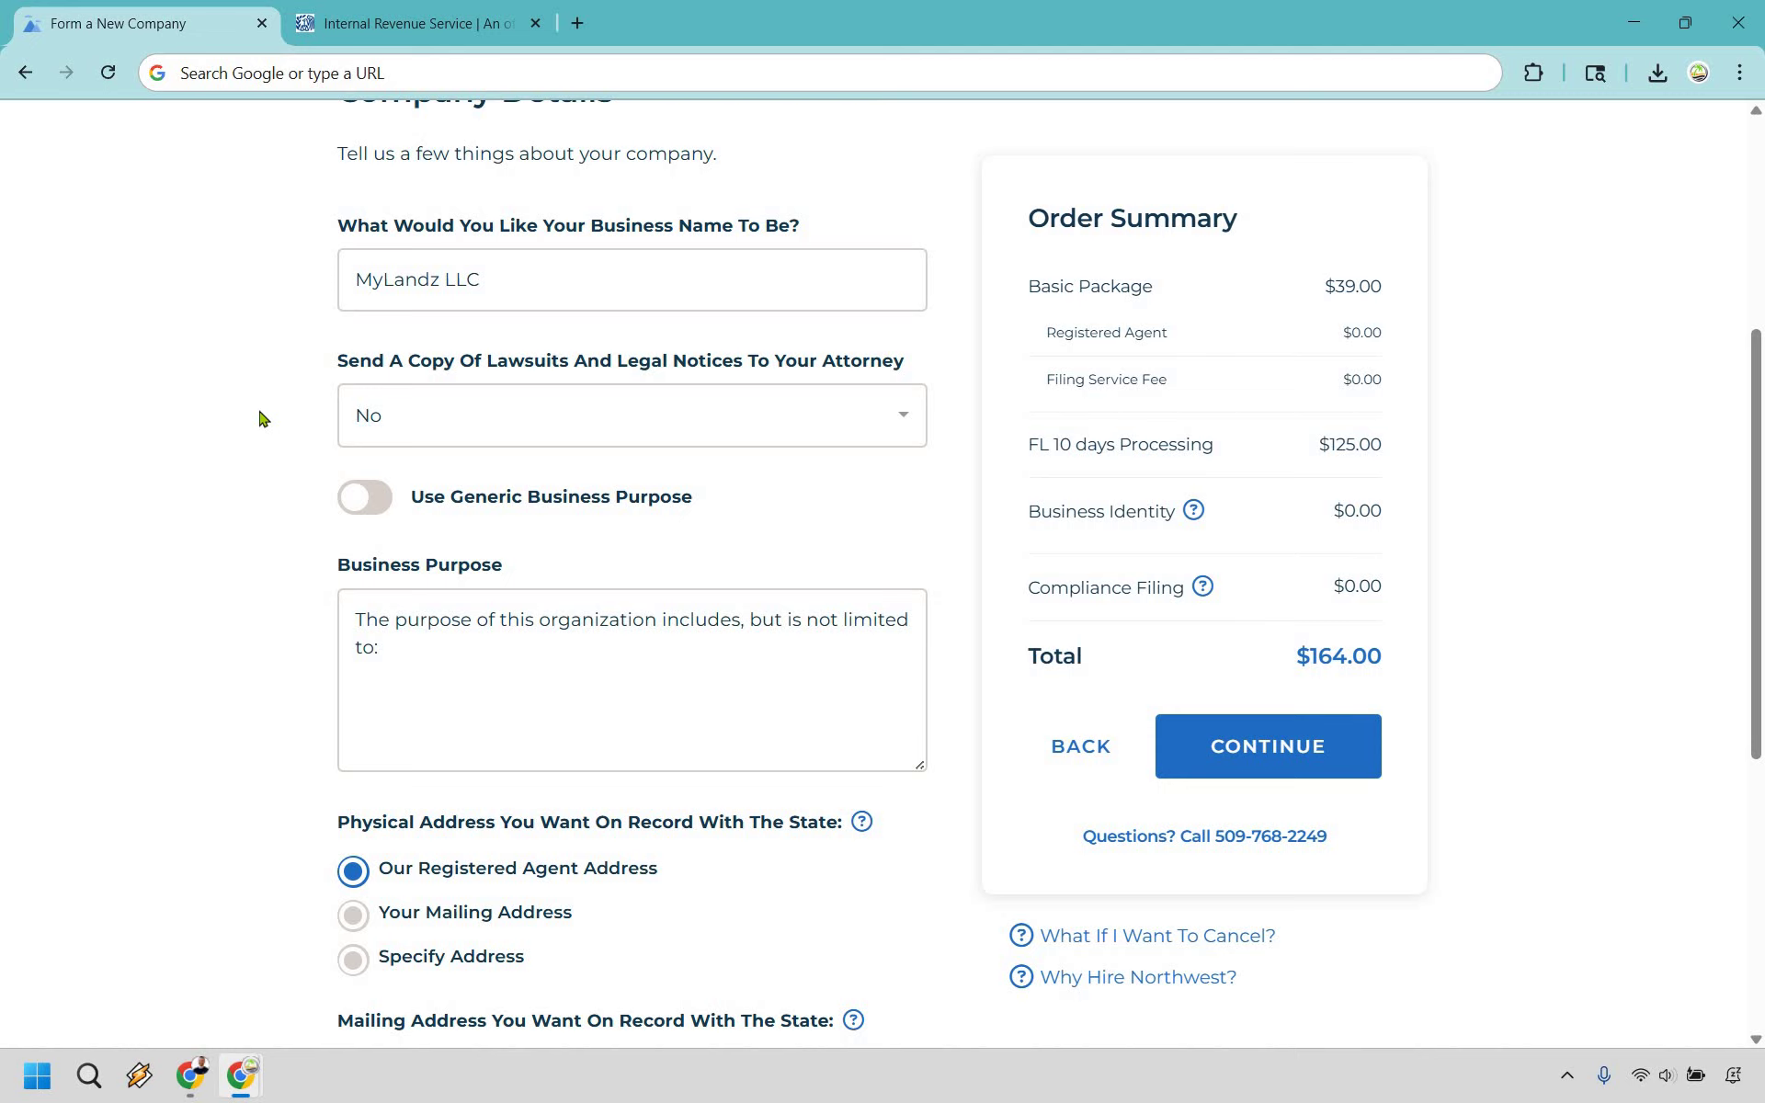
{"action": "left_click", "coordinate": [348, 413]}
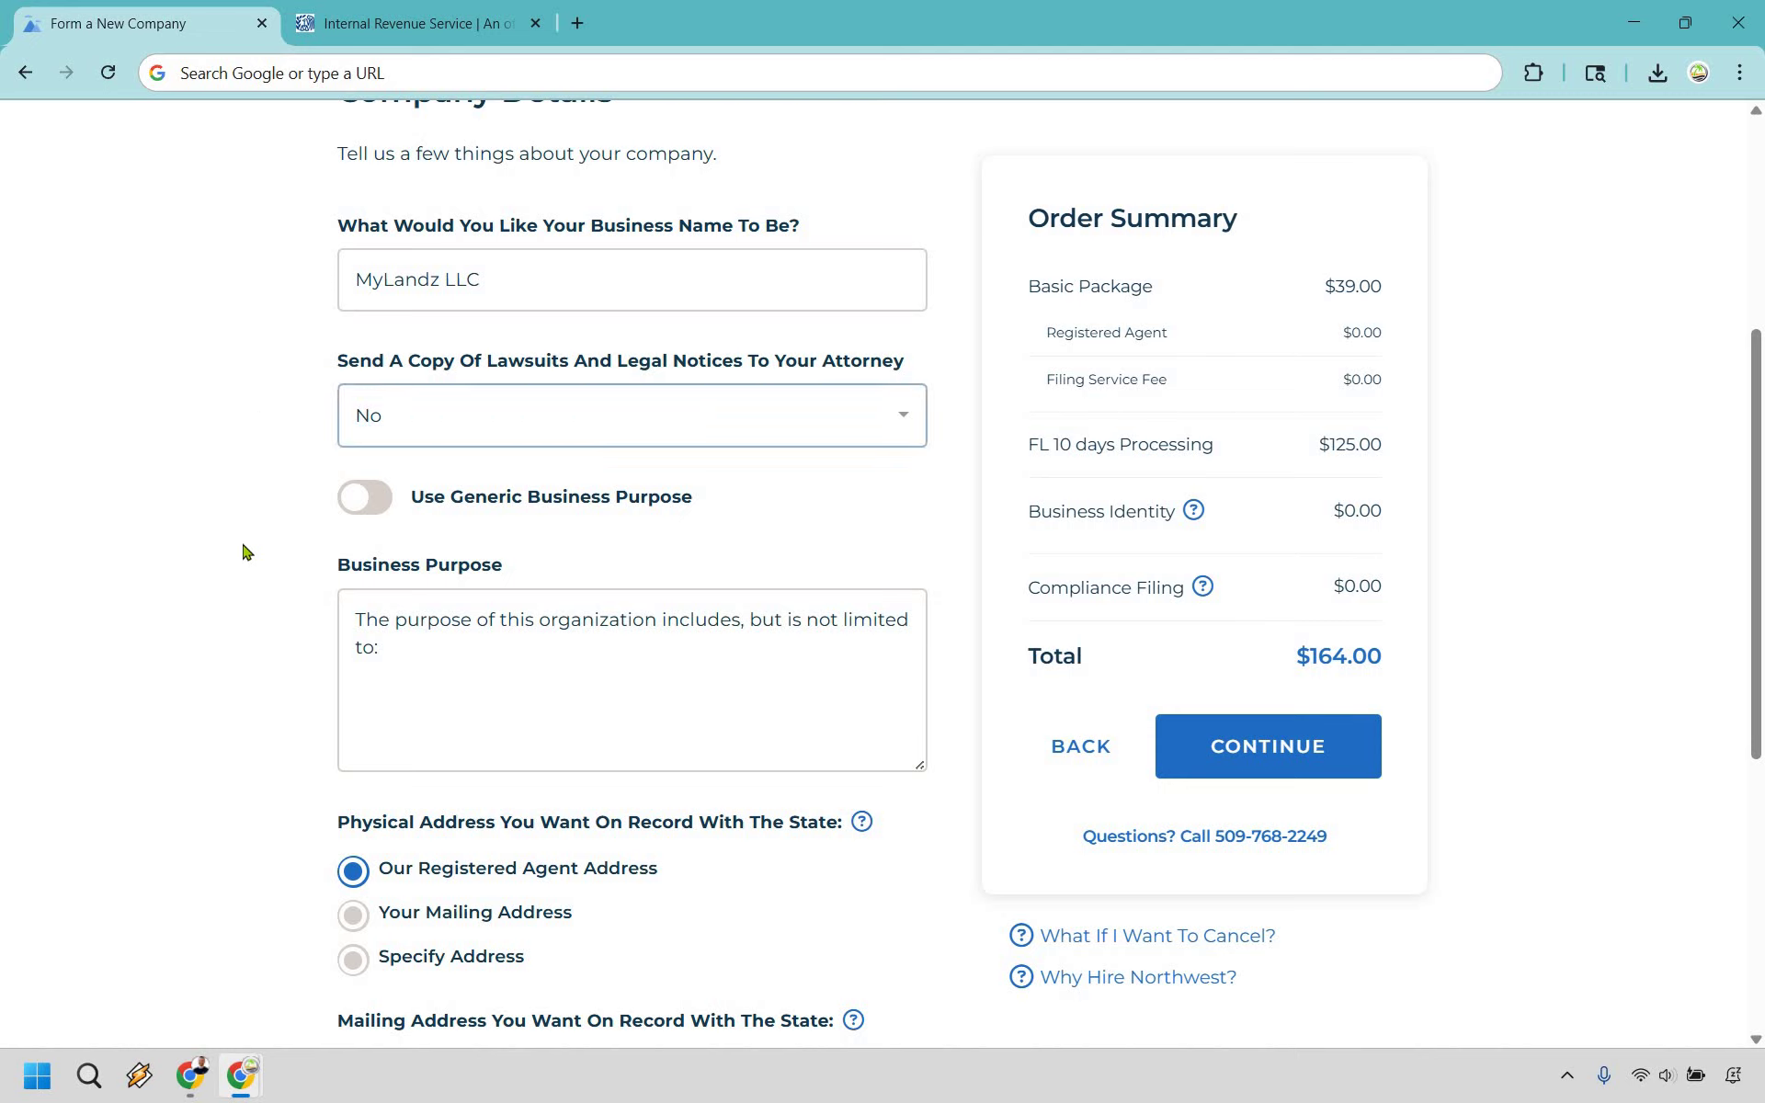
{"action": "left_click", "coordinate": [245, 555]}
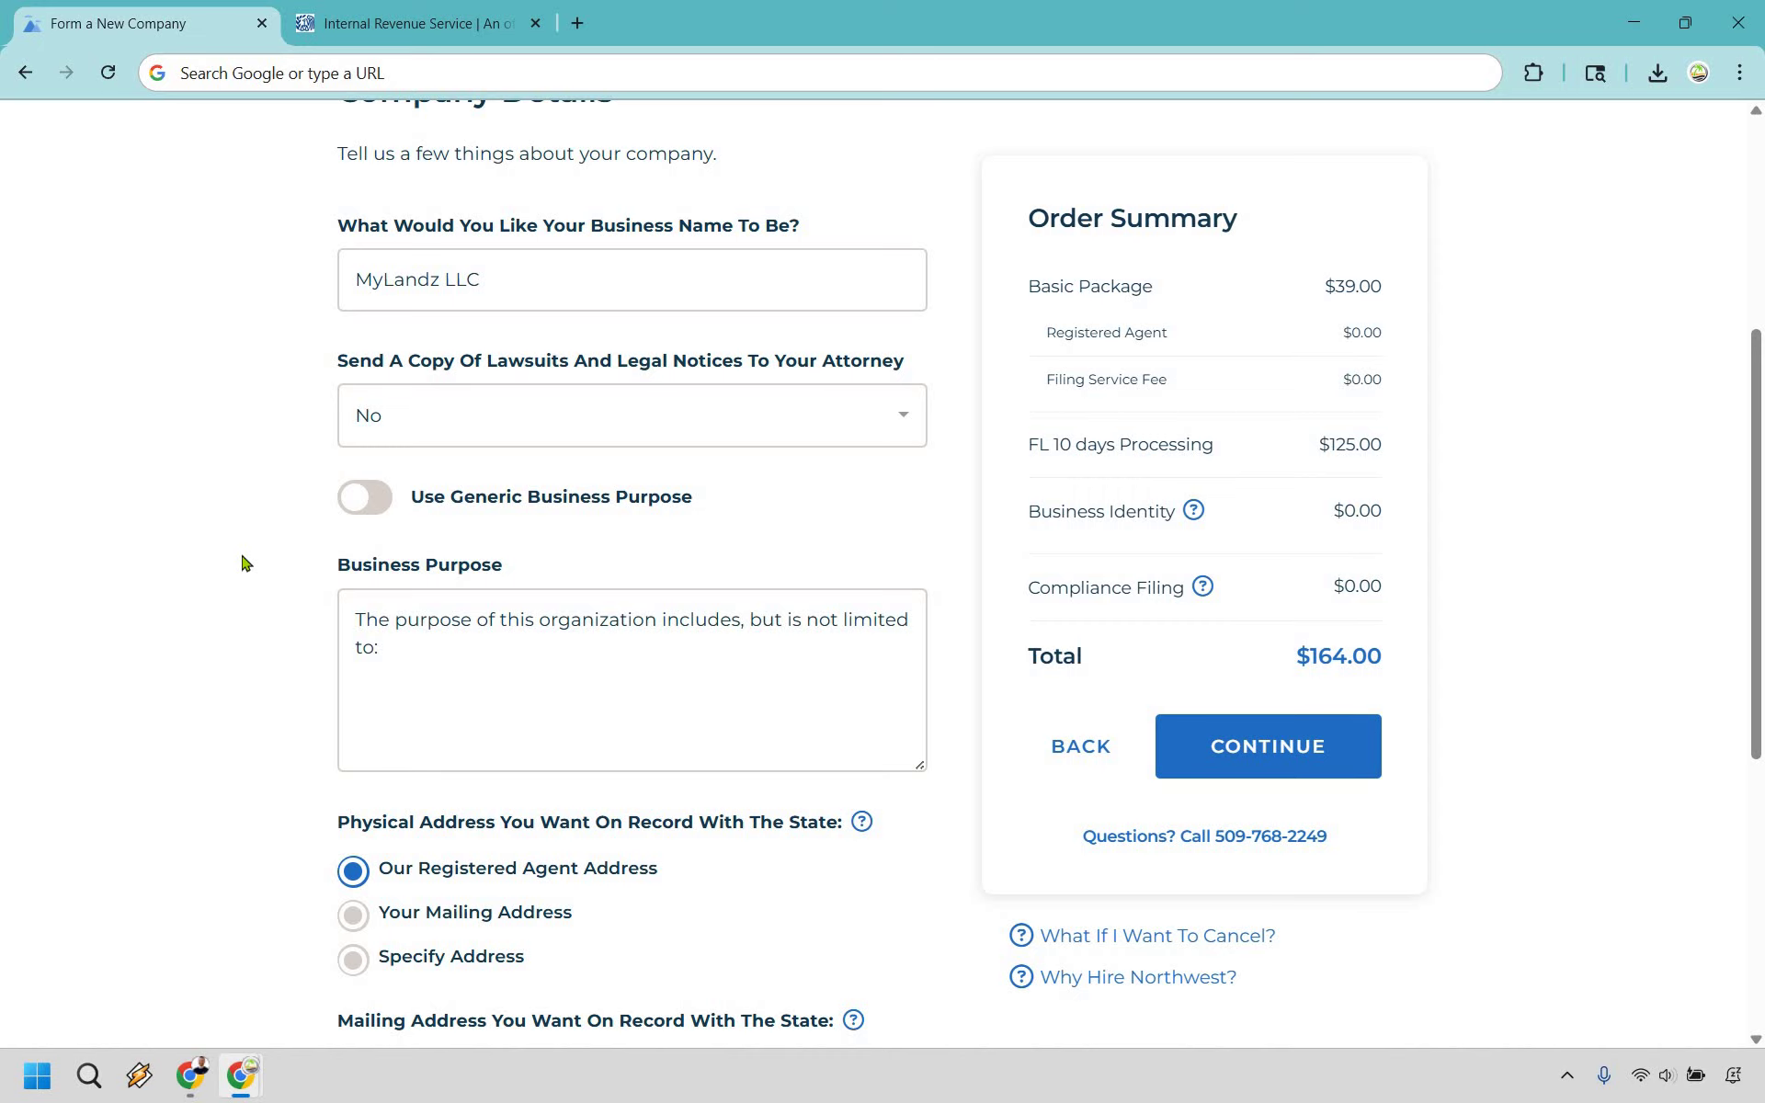
{"action": "left_click", "coordinate": [371, 503]}
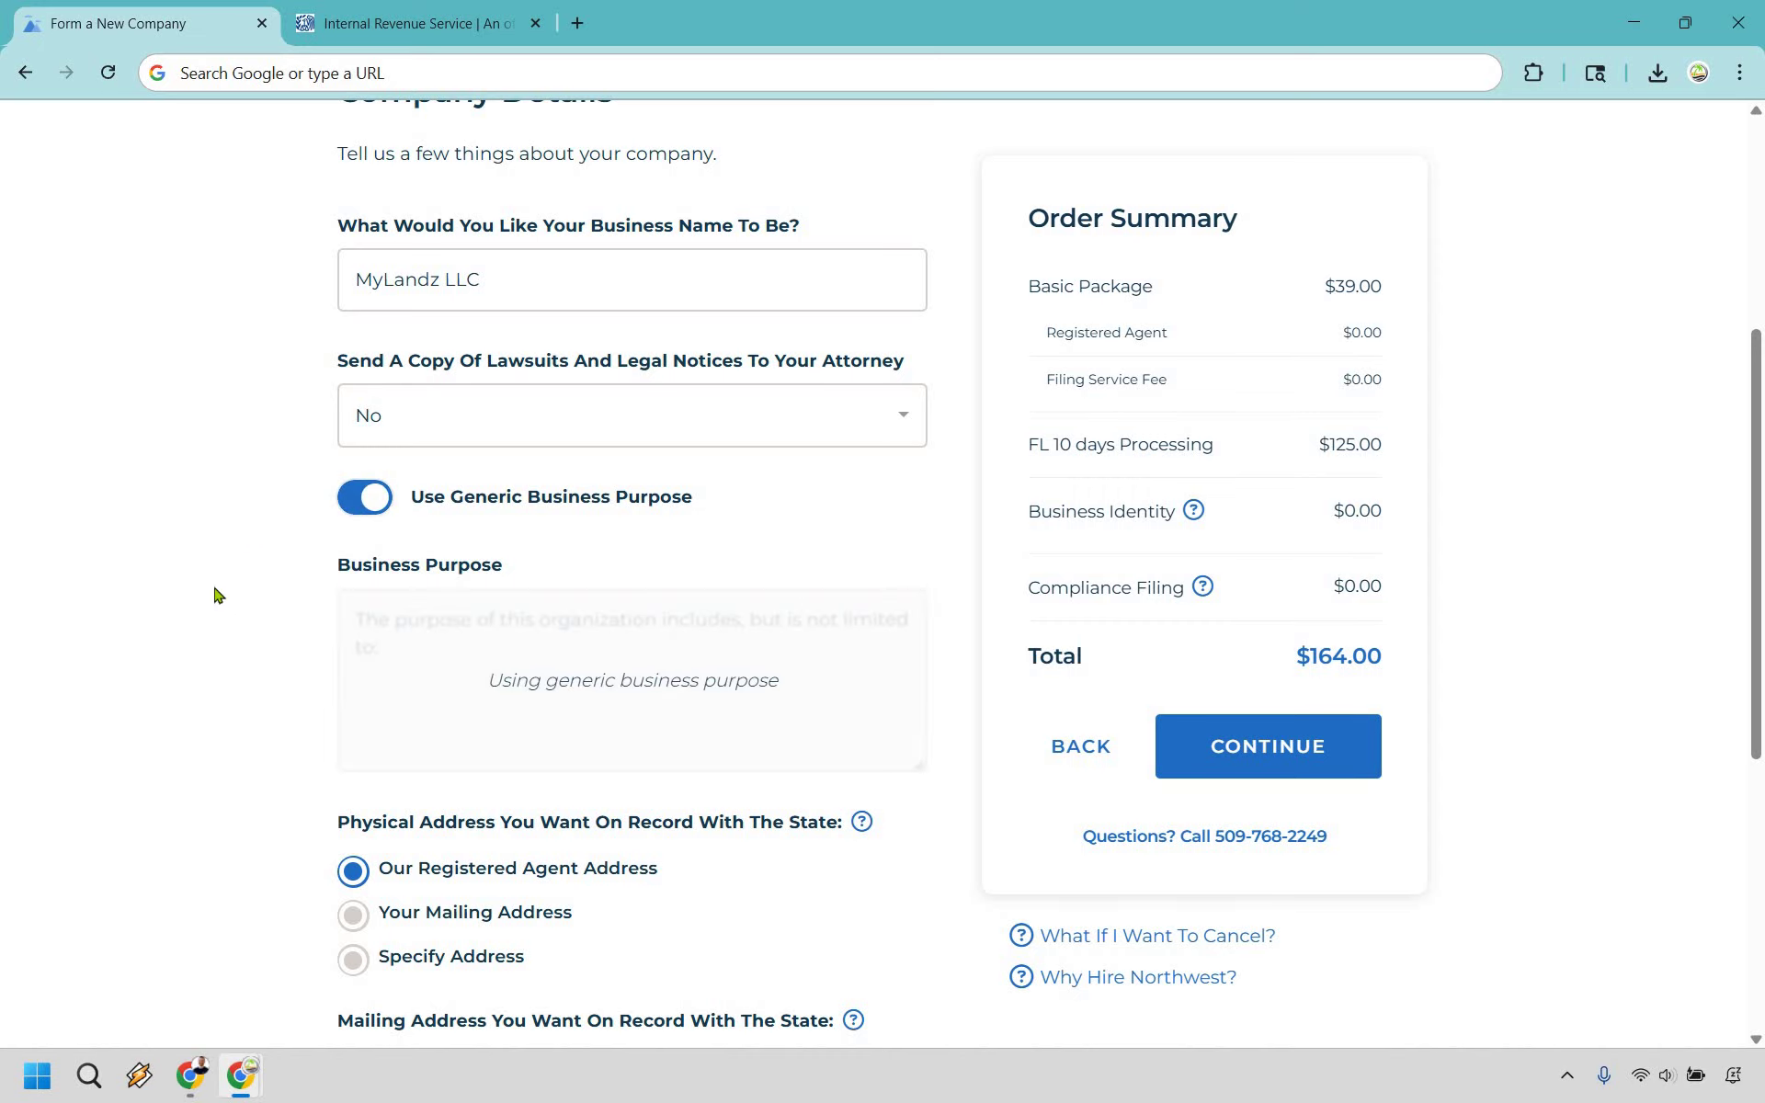
Step: Read the help for the physical and mailing addresses on record with the state, and continue to company management
{"action": "scroll", "coordinate": [217, 596], "scroll_direction": "down", "scroll_amount": 3}
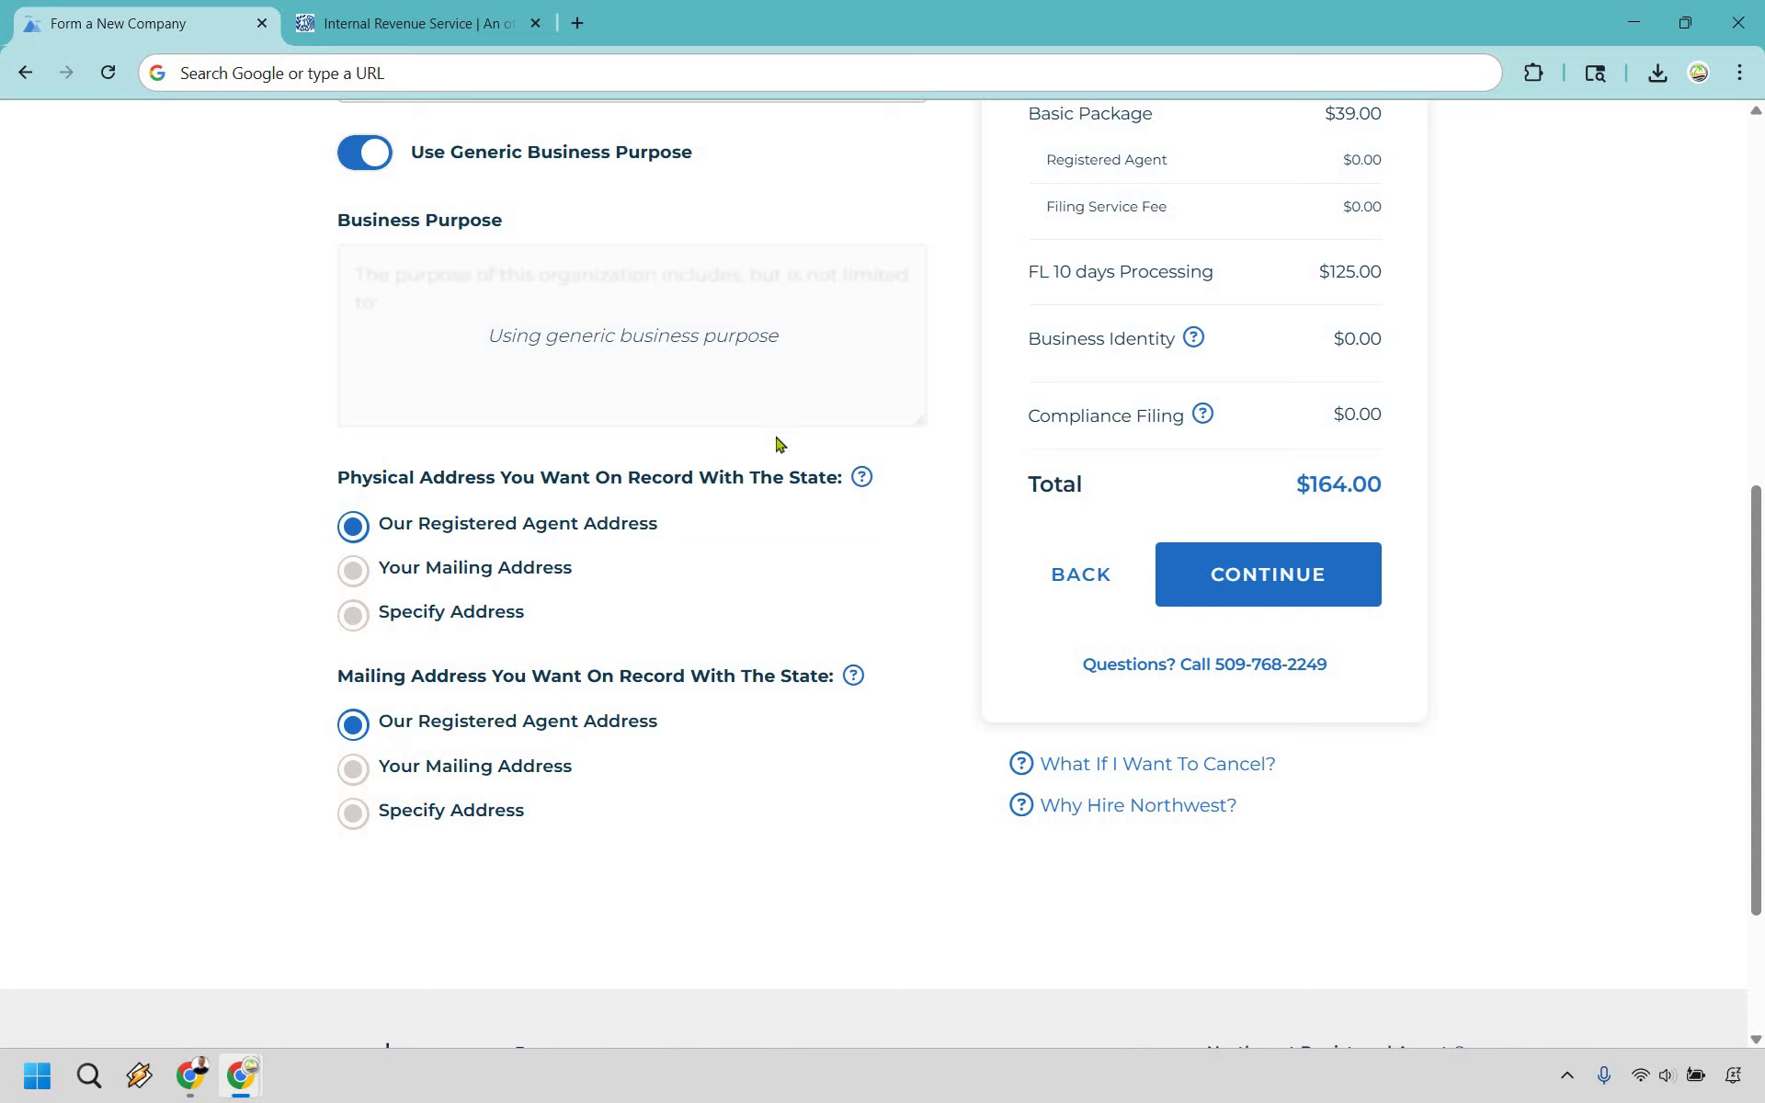
{"action": "left_click", "coordinate": [863, 480]}
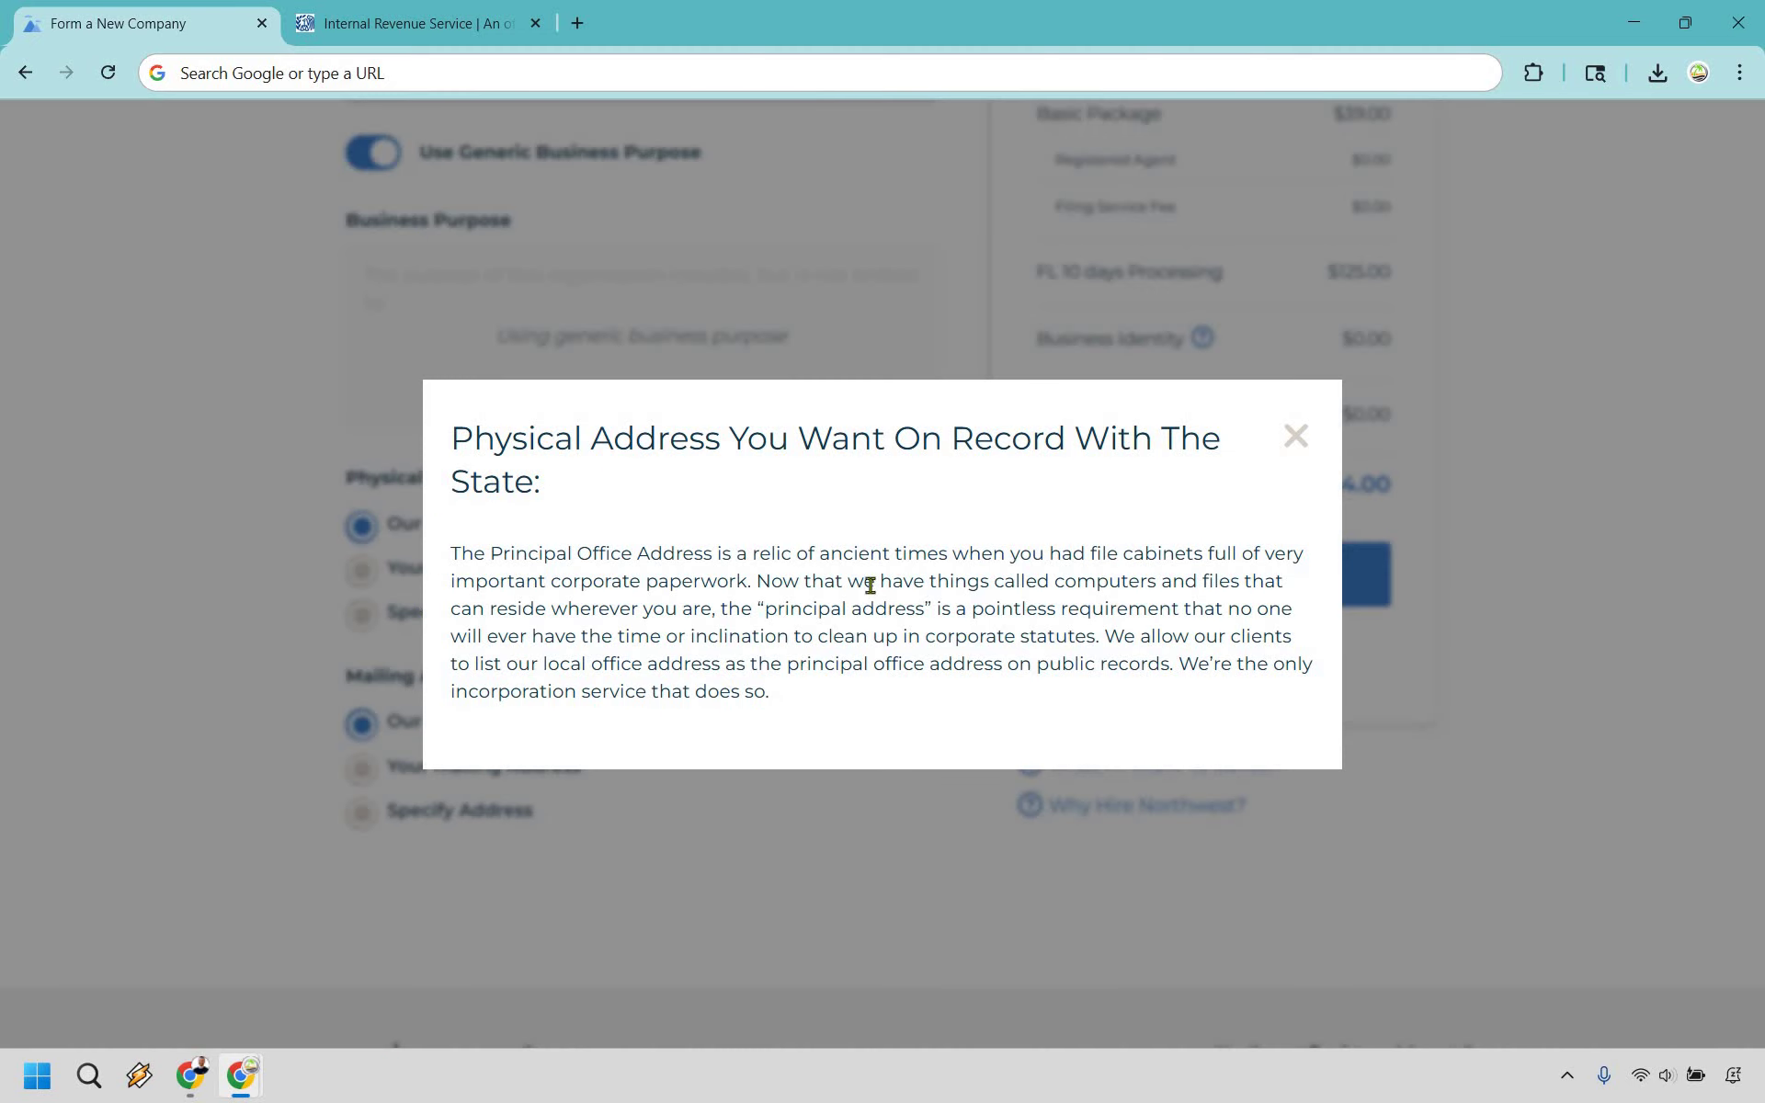
{"action": "key", "text": "Escape"}
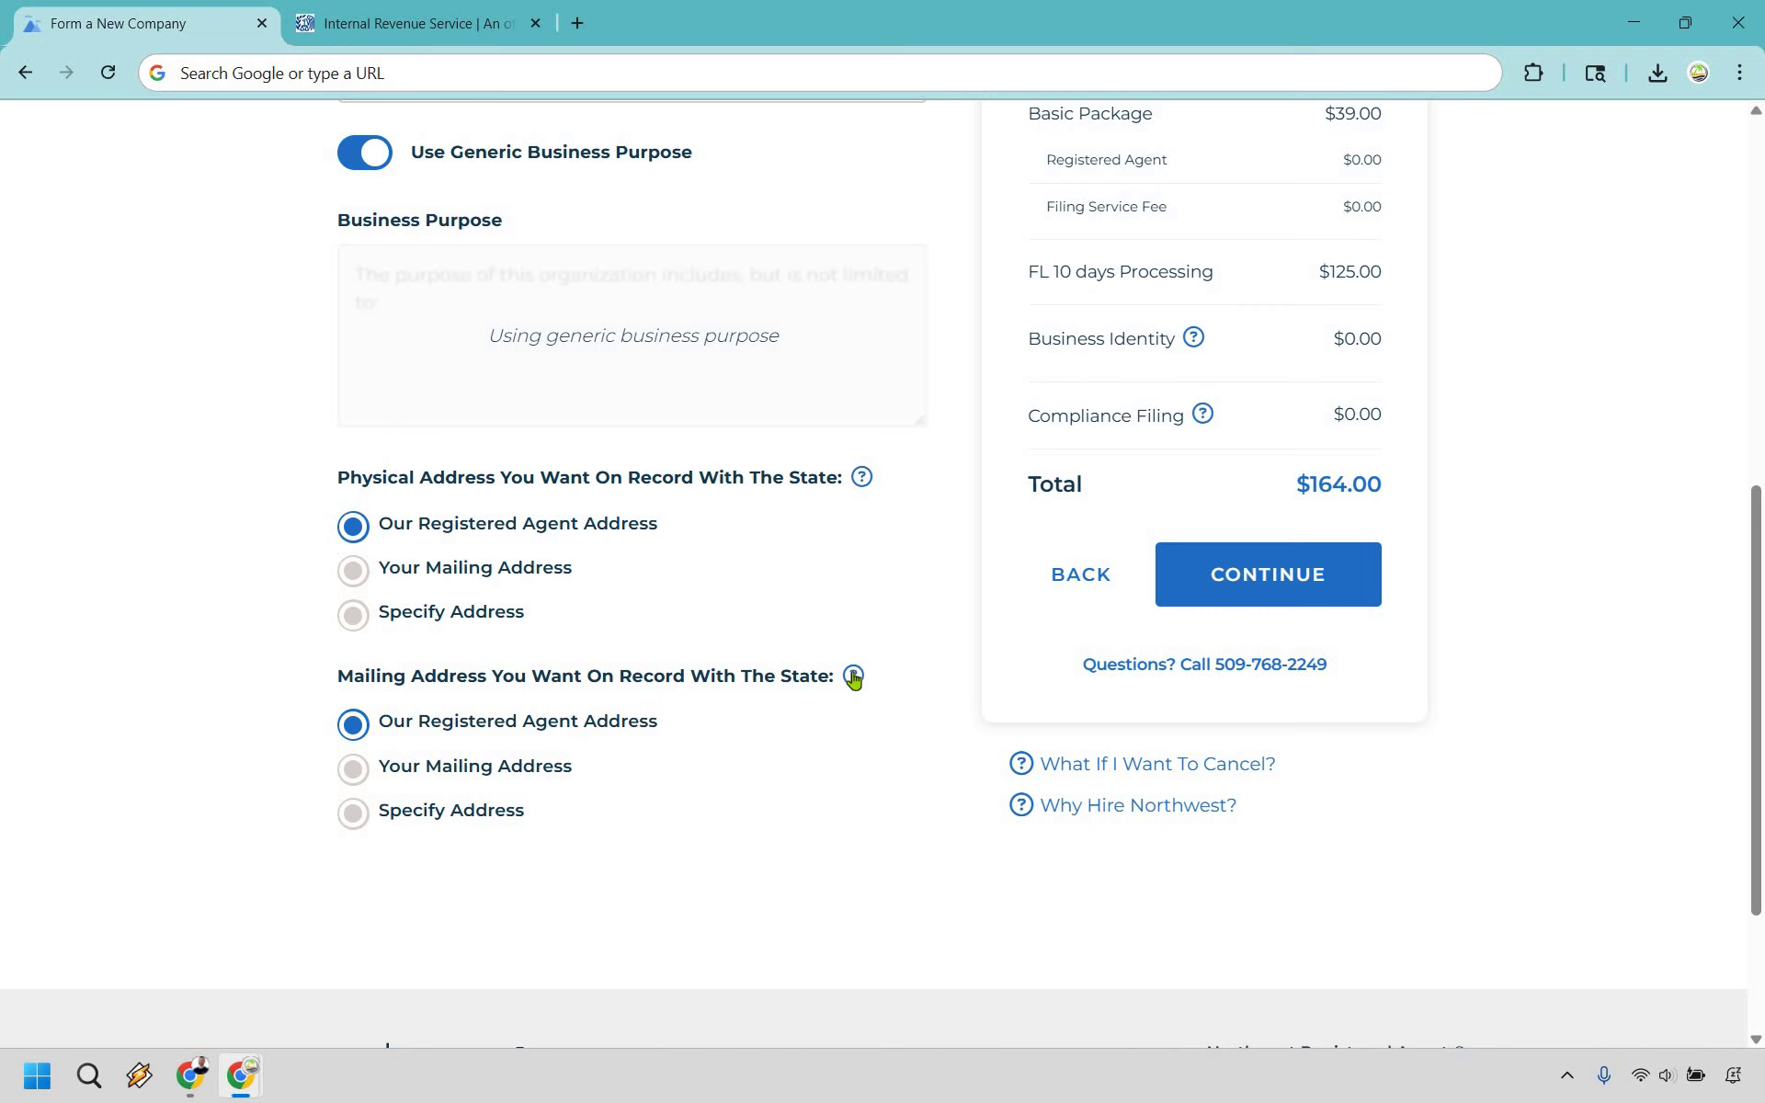
{"action": "left_click", "coordinate": [853, 676]}
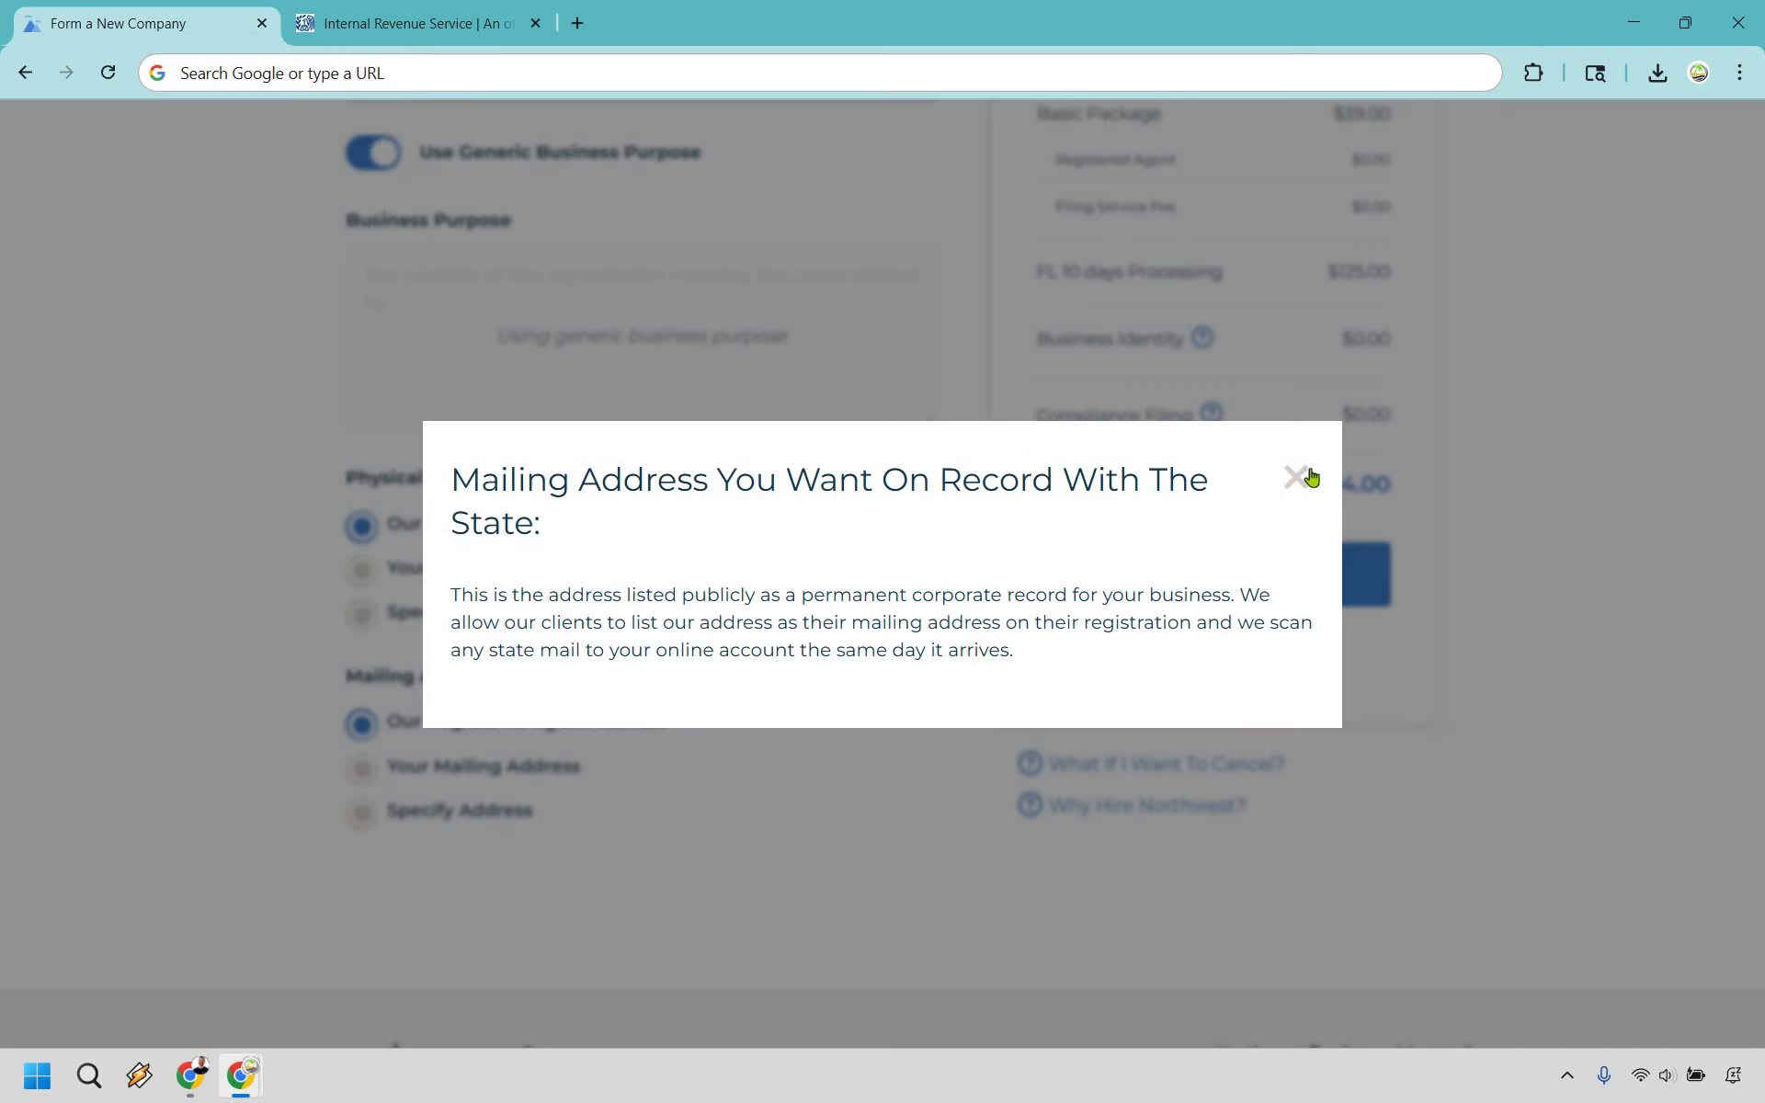
{"action": "key", "text": "Escape"}
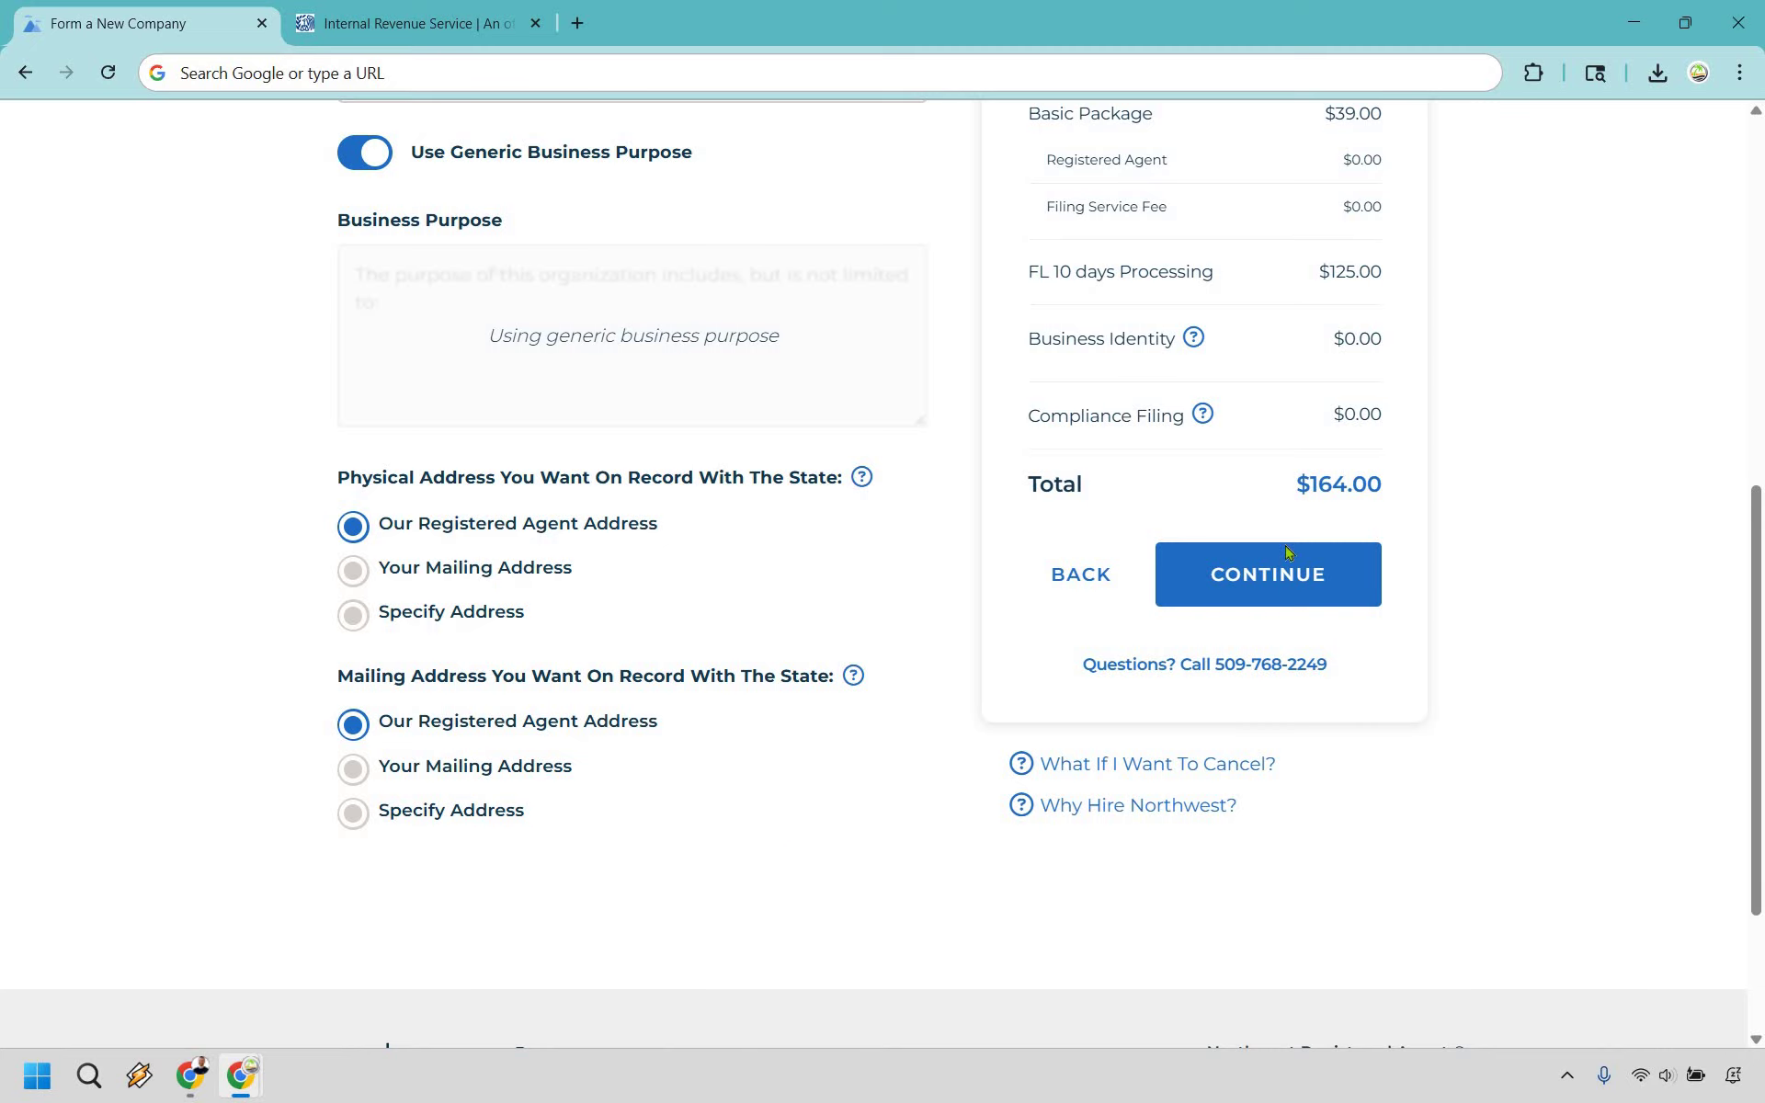
{"action": "left_click", "coordinate": [1285, 578]}
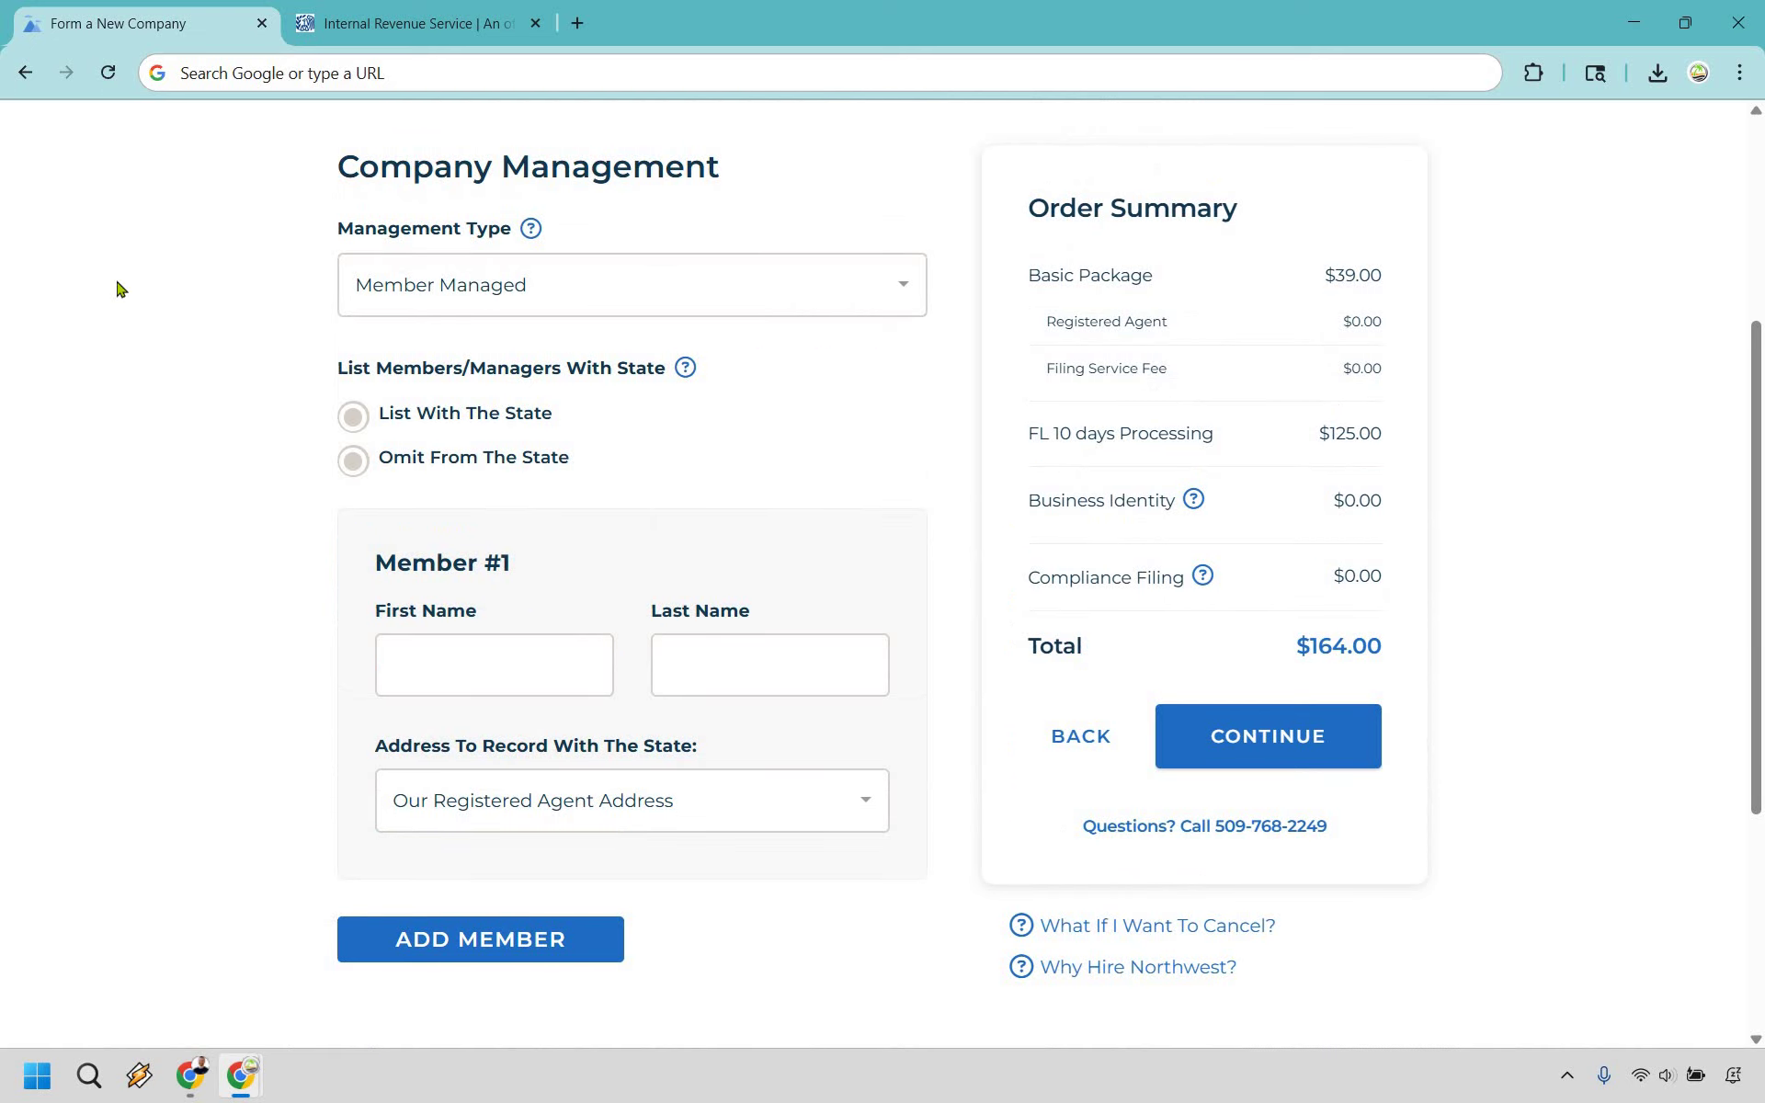
Step: Keep the company Member Managed, read the help on listing members, and choose List With The State
{"action": "left_click", "coordinate": [425, 288]}
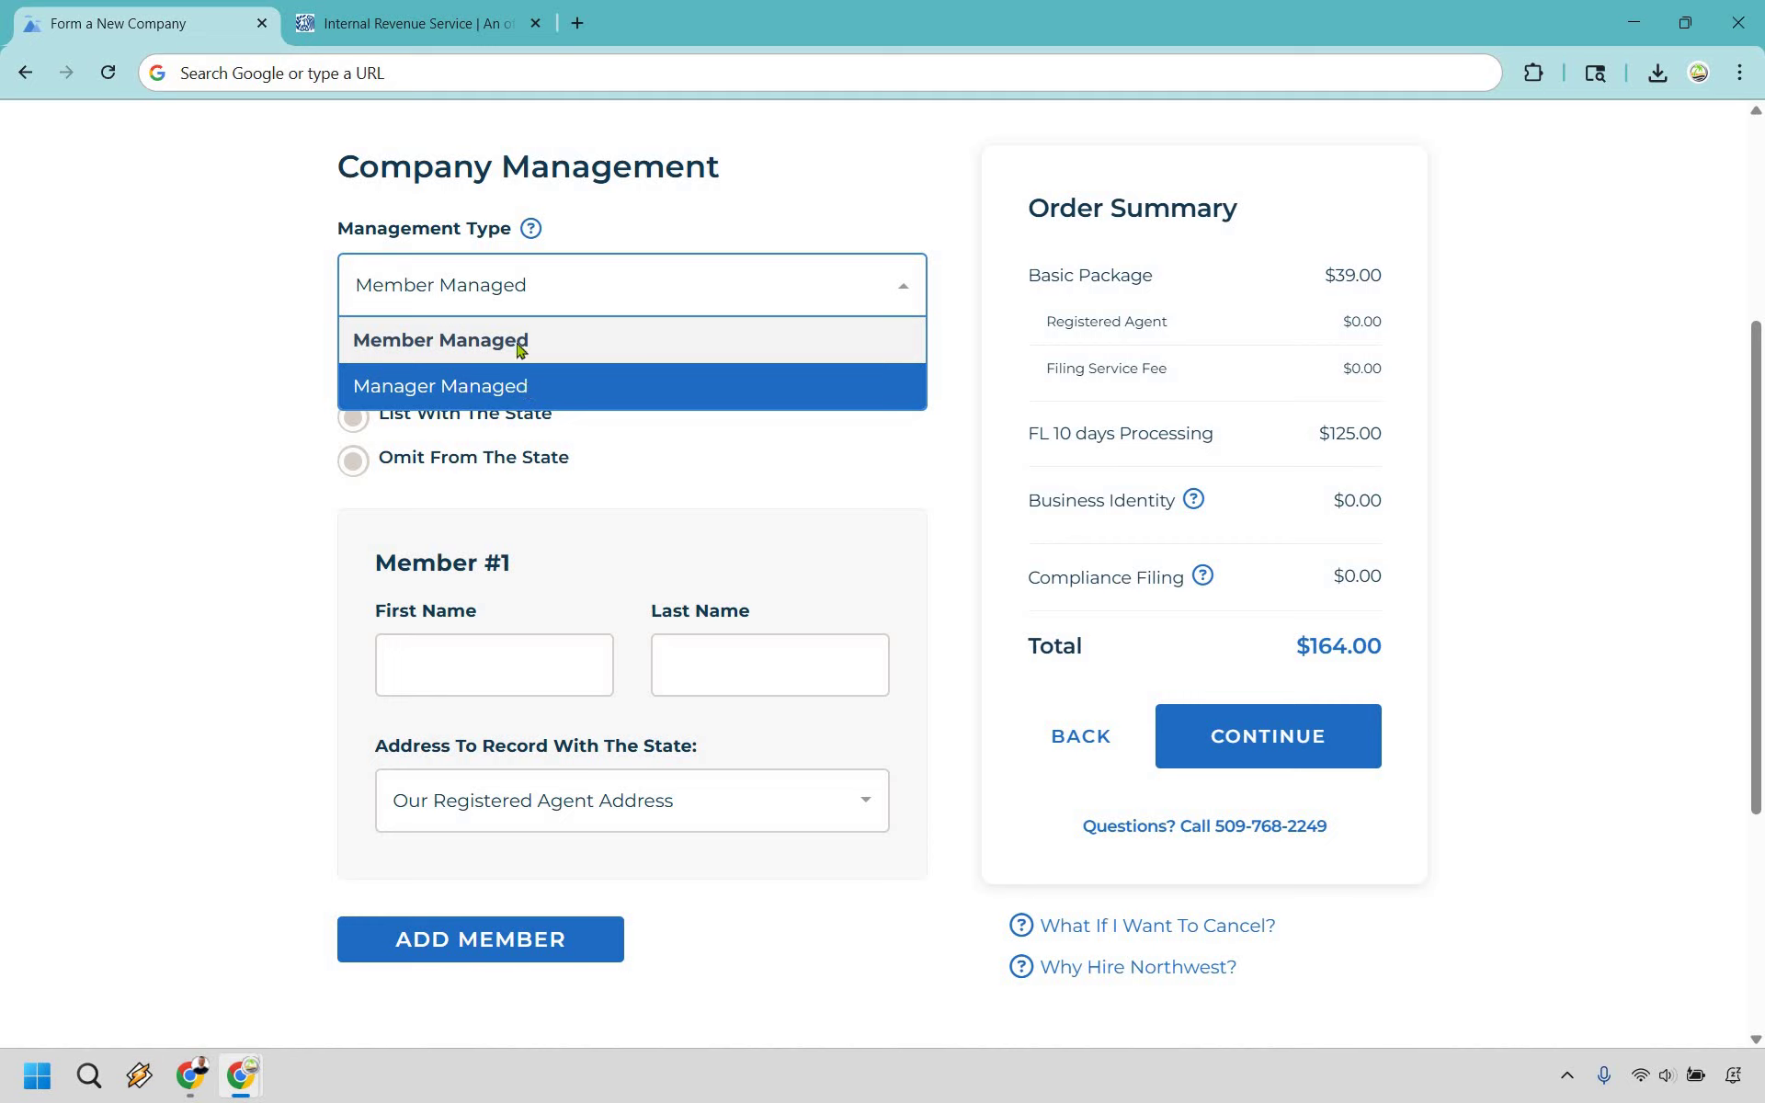
{"action": "left_click", "coordinate": [235, 353]}
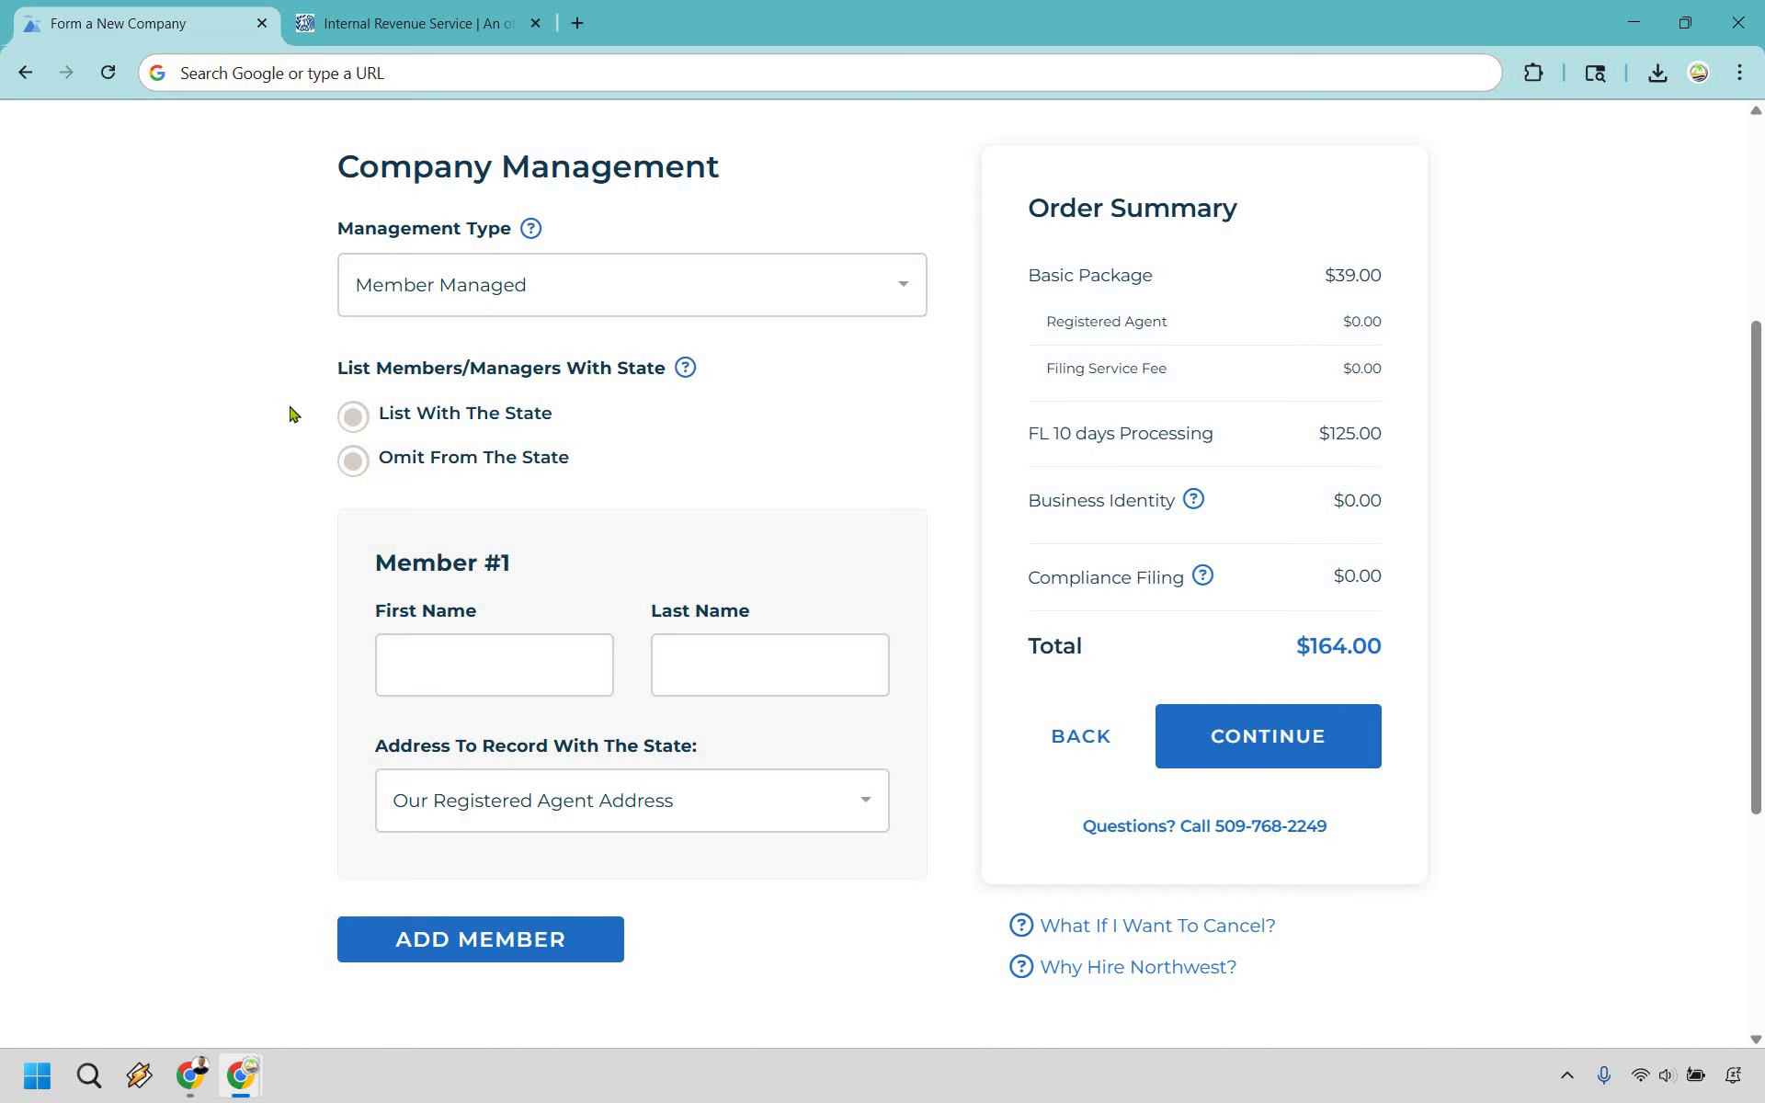
{"action": "left_click", "coordinate": [686, 368]}
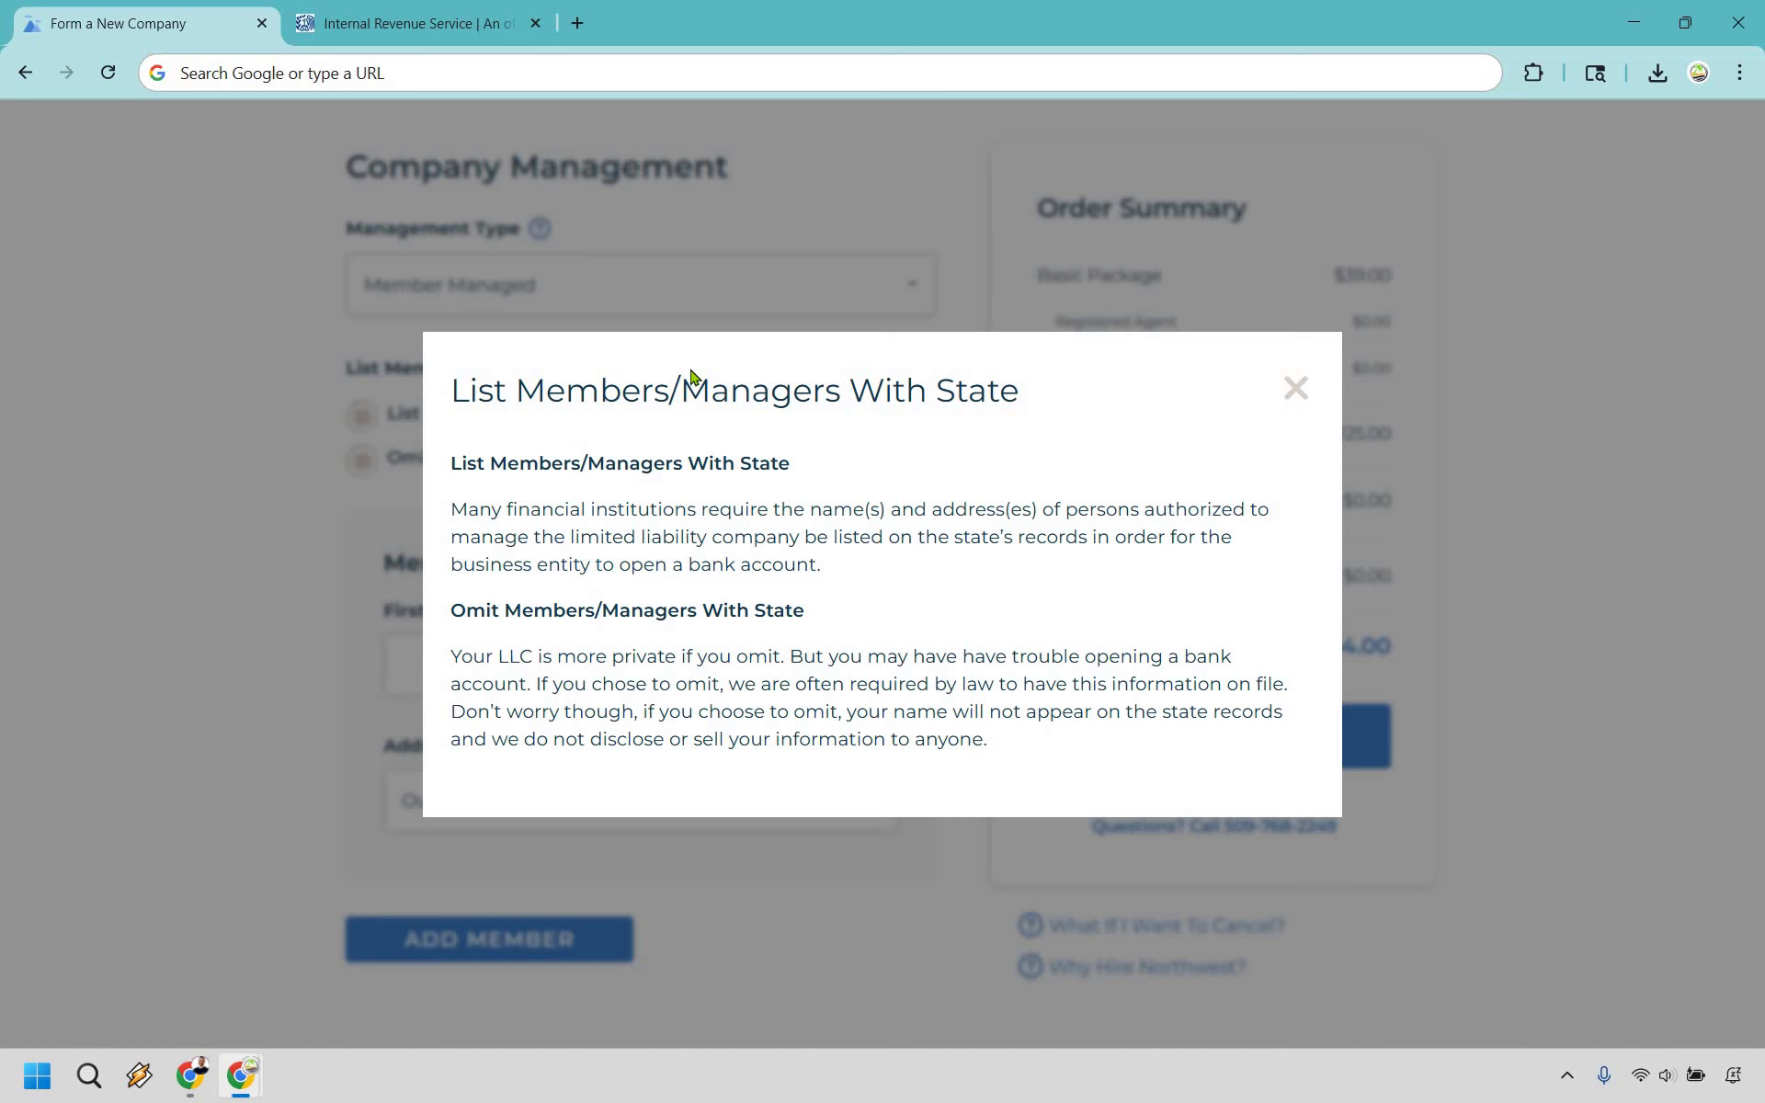
{"action": "left_click", "coordinate": [312, 410]}
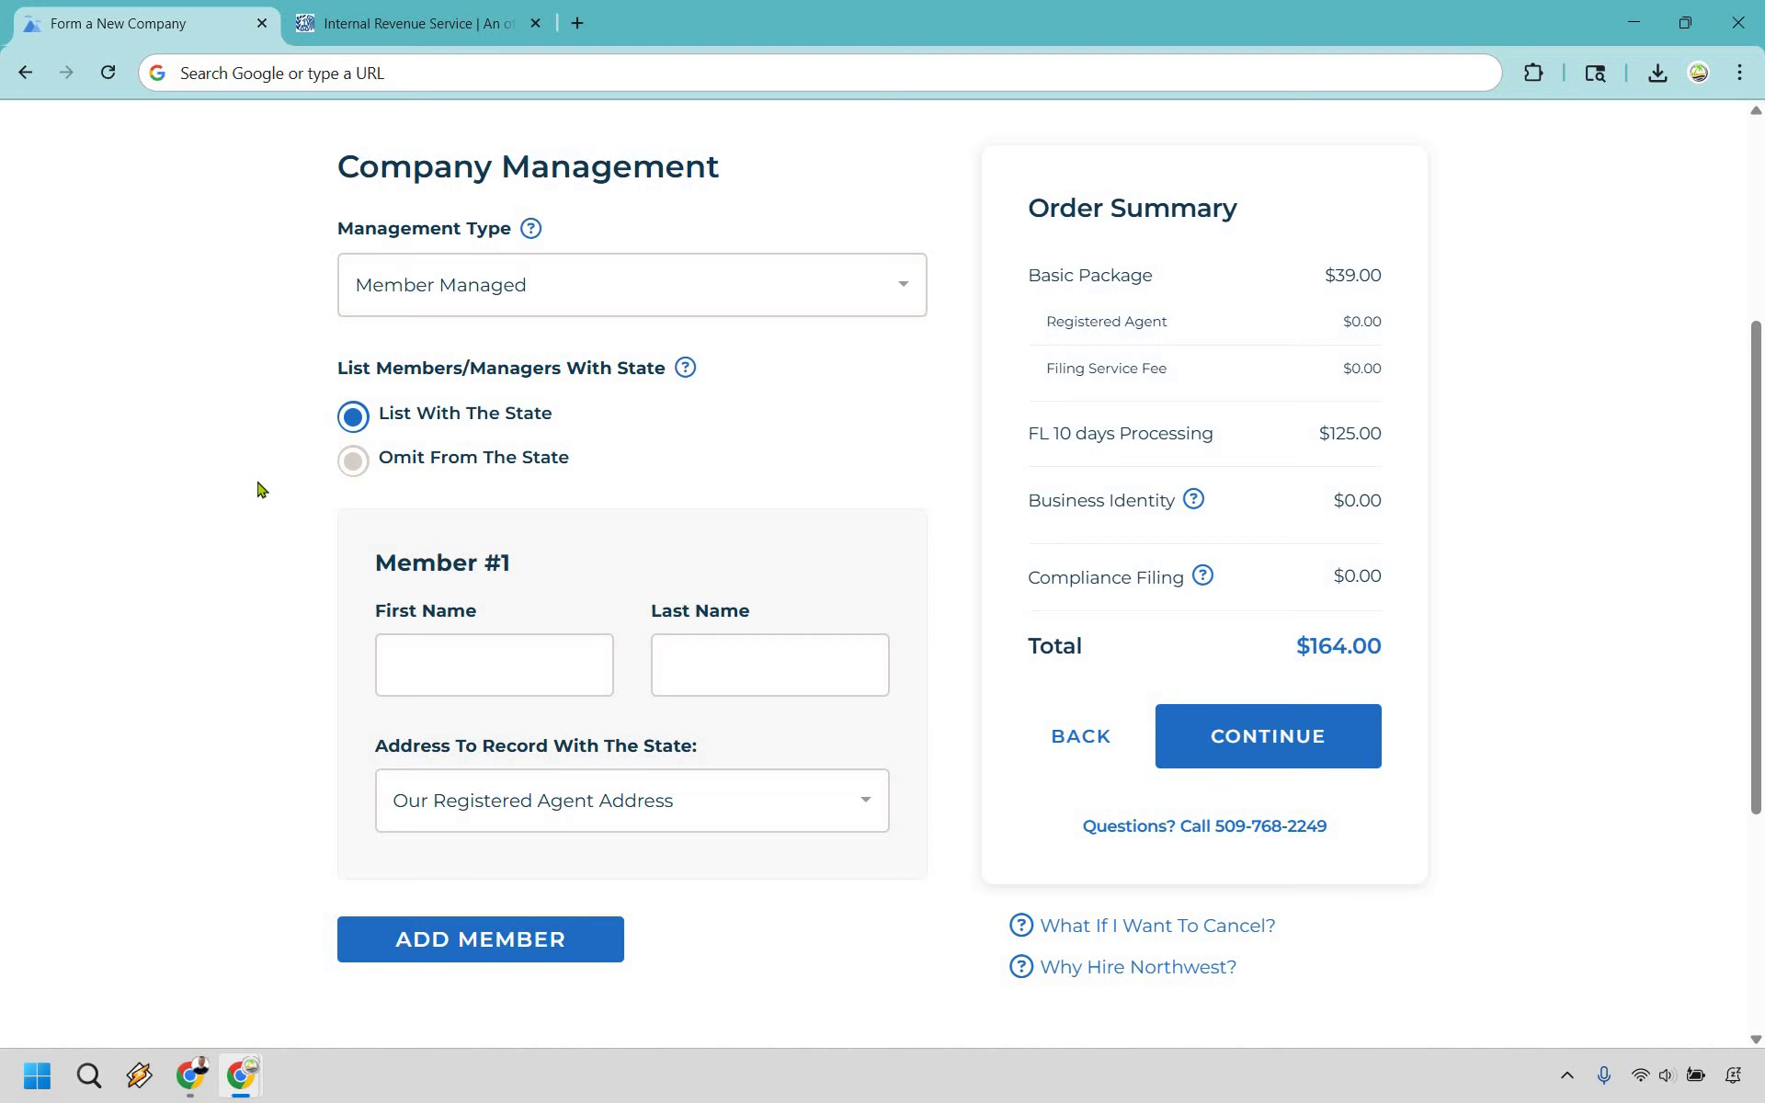
Step: Open the first name of Member #1 and the first name in the contact details for entry
{"action": "left_click", "coordinate": [443, 667]}
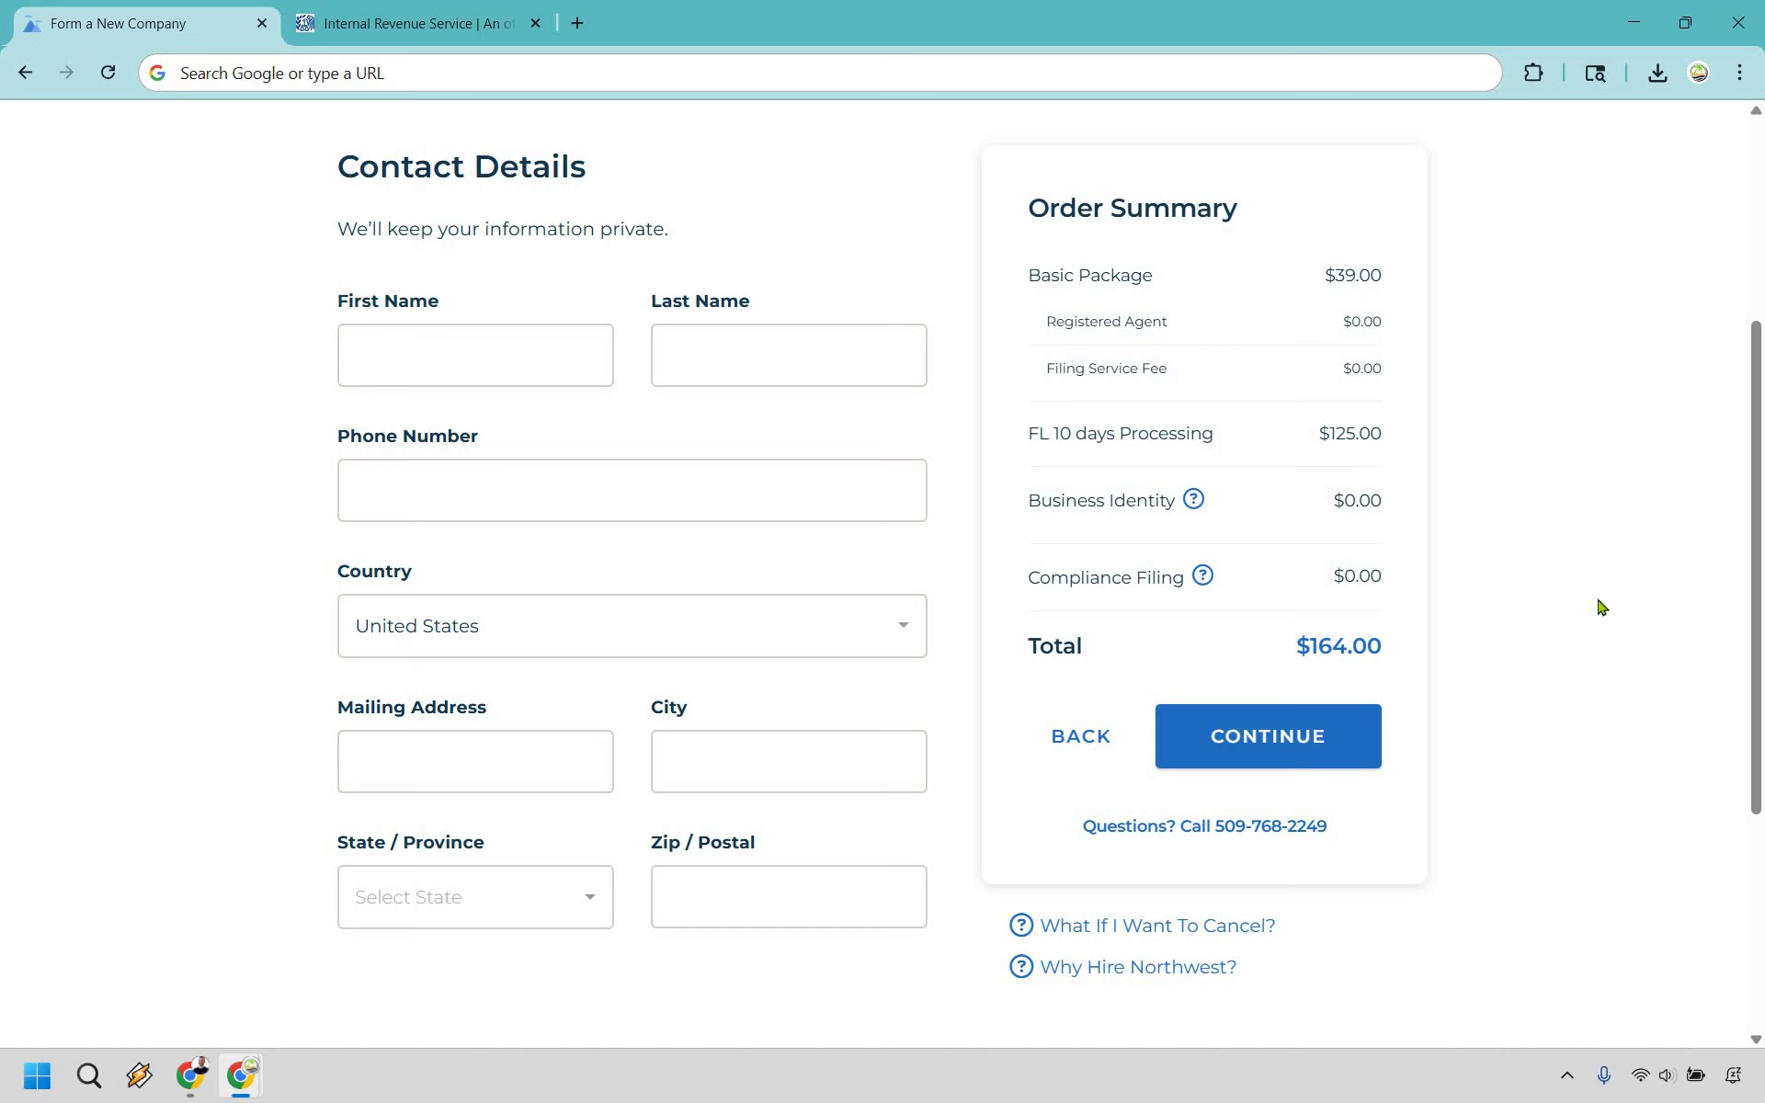
{"action": "left_click", "coordinate": [520, 369]}
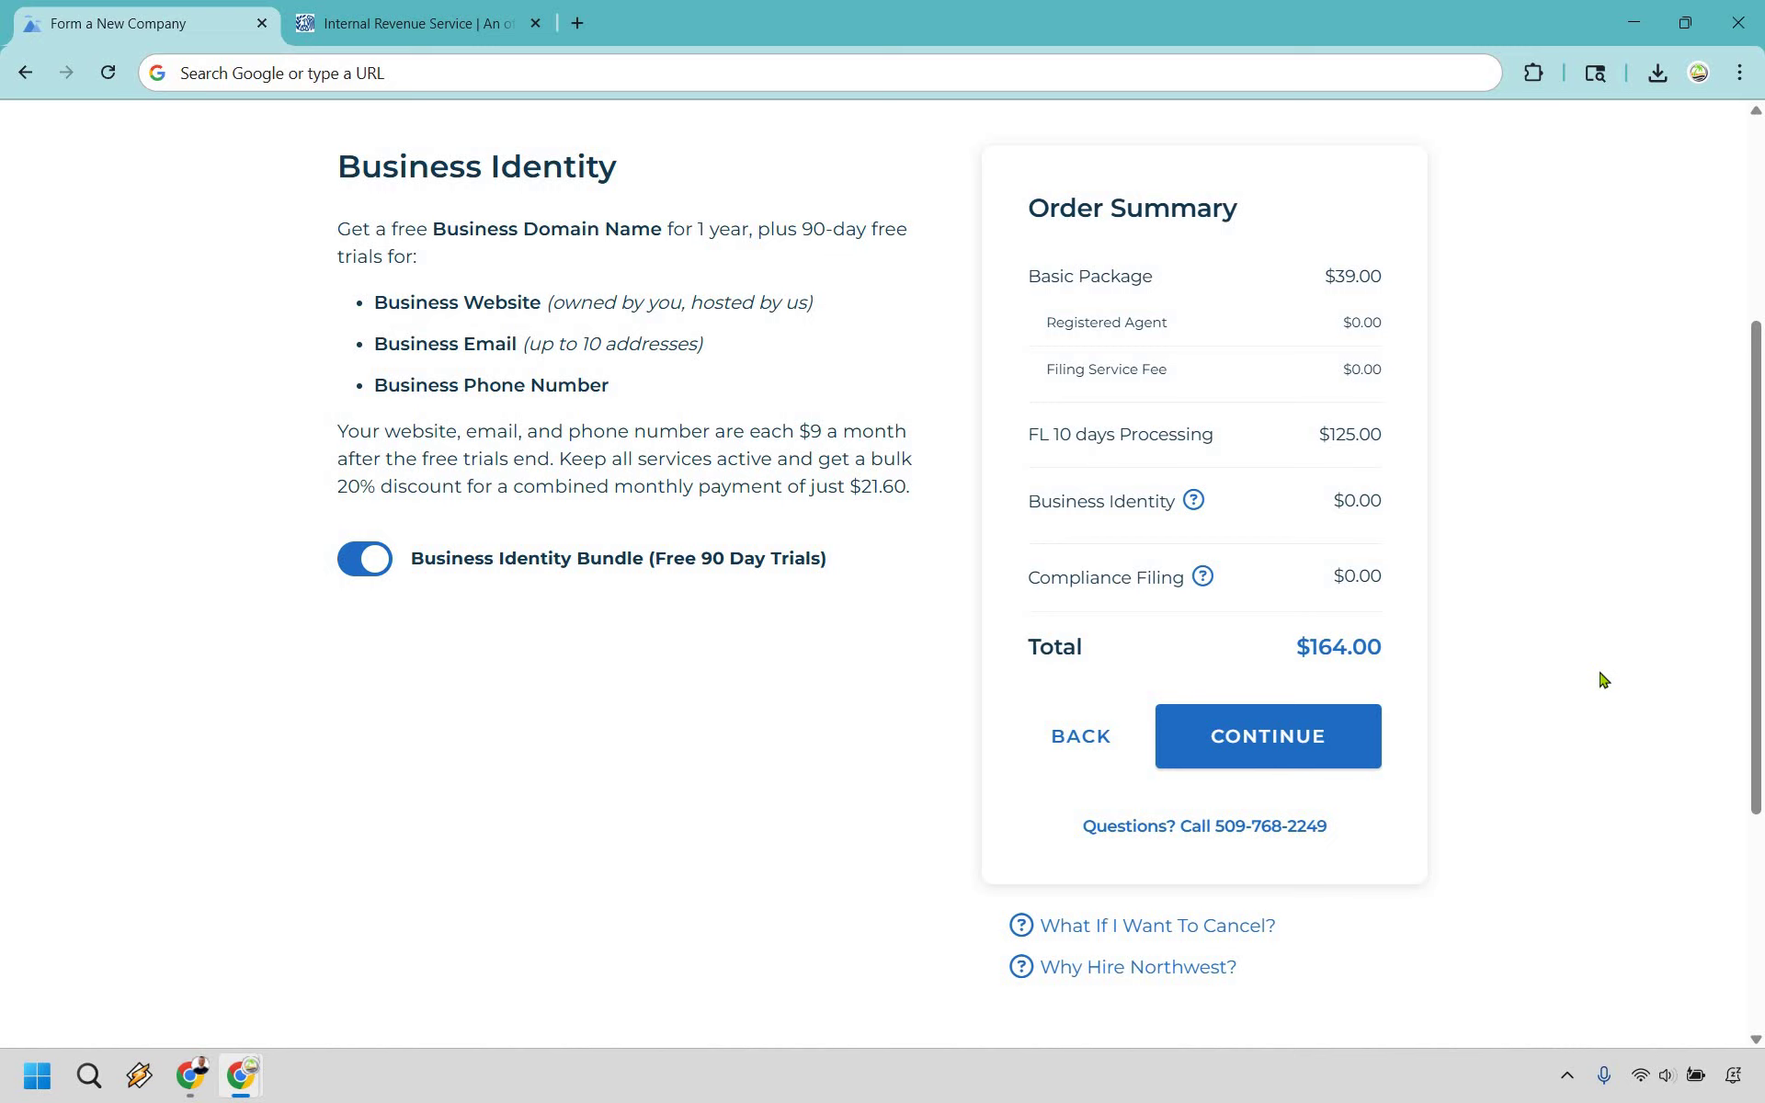
Step: Turn off the Business Identity Bundle and continue to the optional items
{"action": "left_click", "coordinate": [365, 562]}
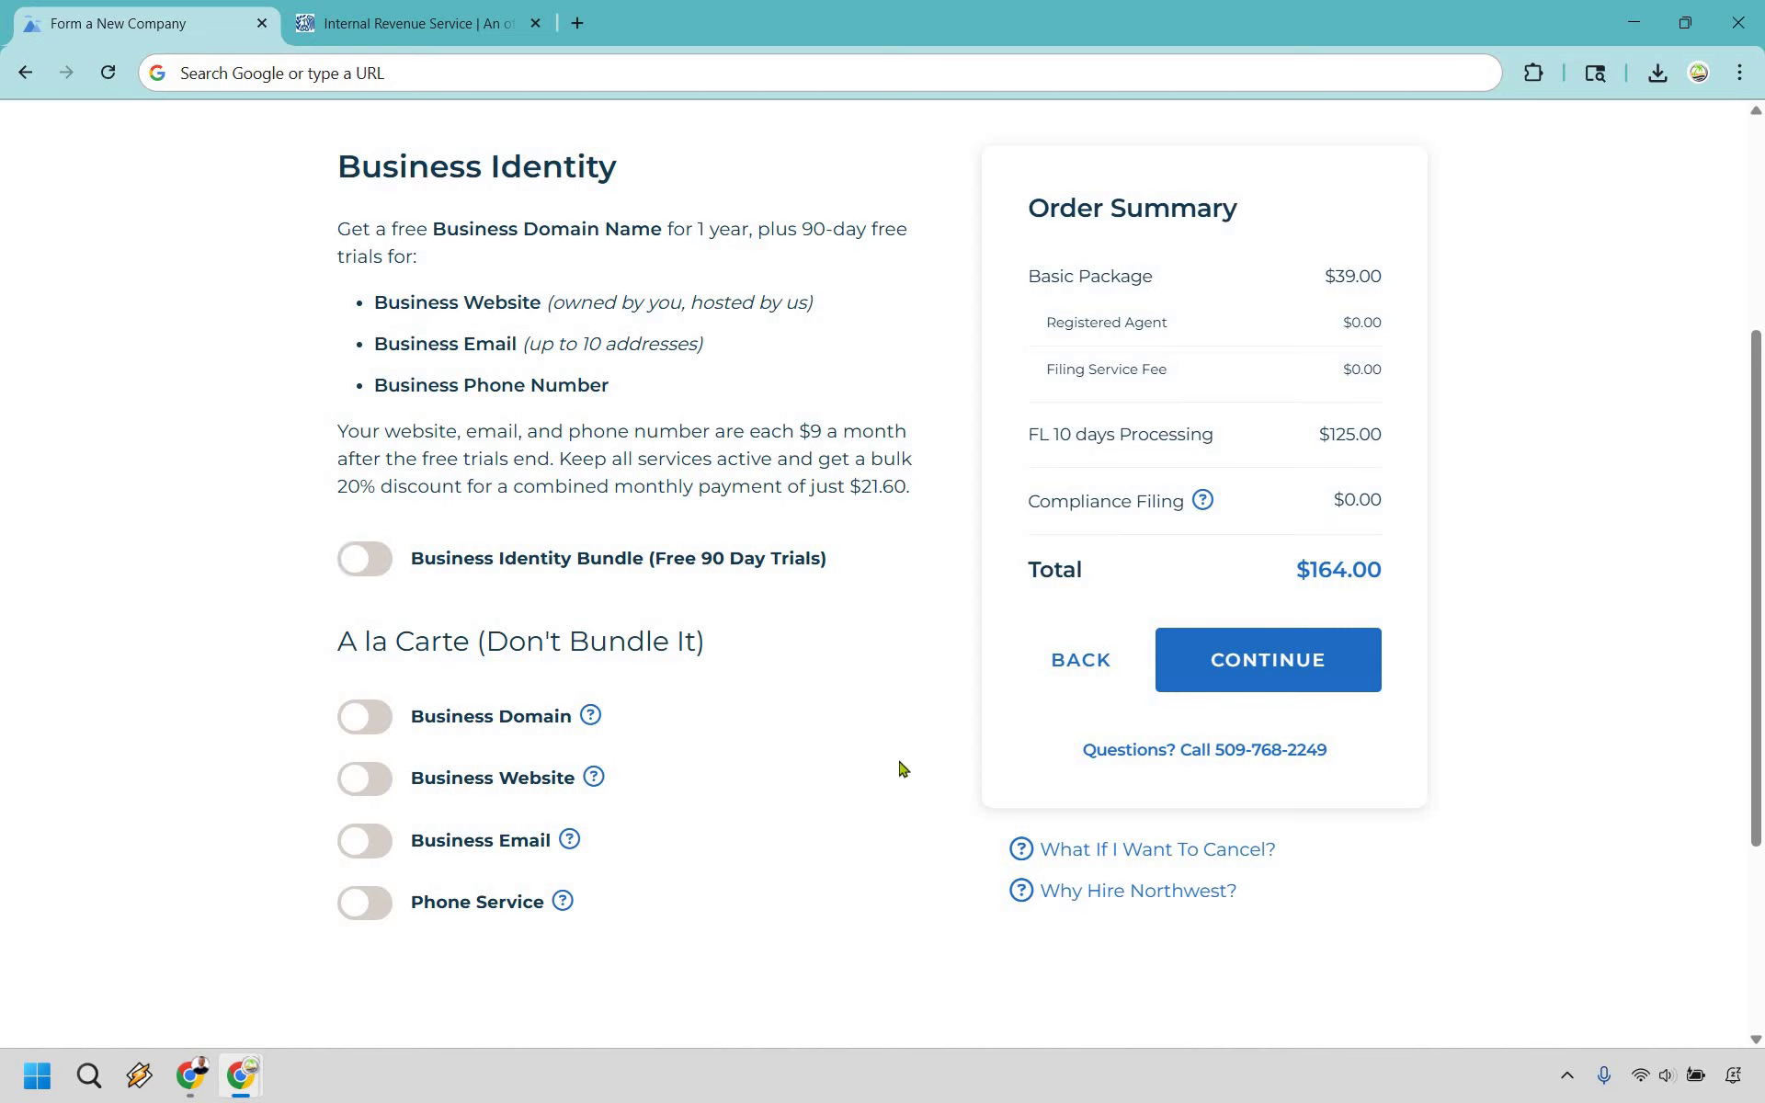
{"action": "left_click", "coordinate": [1267, 669]}
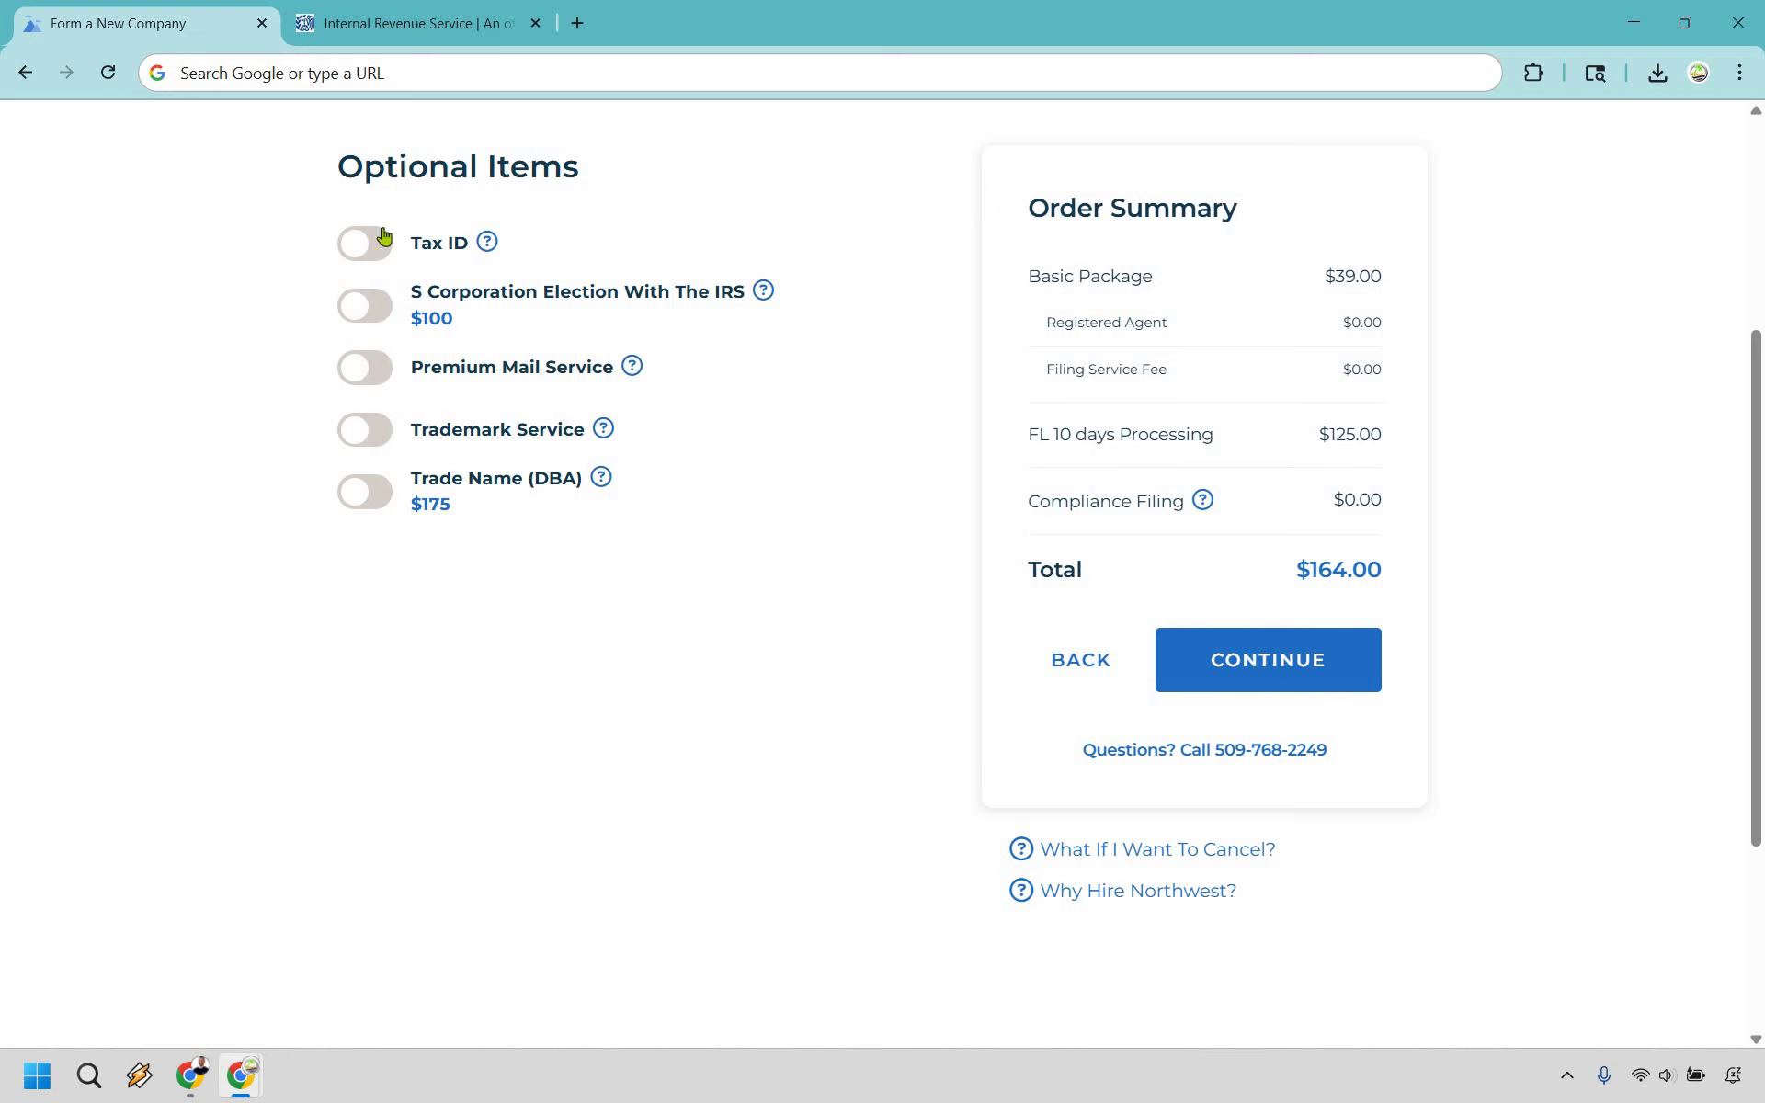
Step: Show the Tax ID options, and search the IRS employer identification number page for "free" and review its application section
{"action": "left_click", "coordinate": [363, 246]}
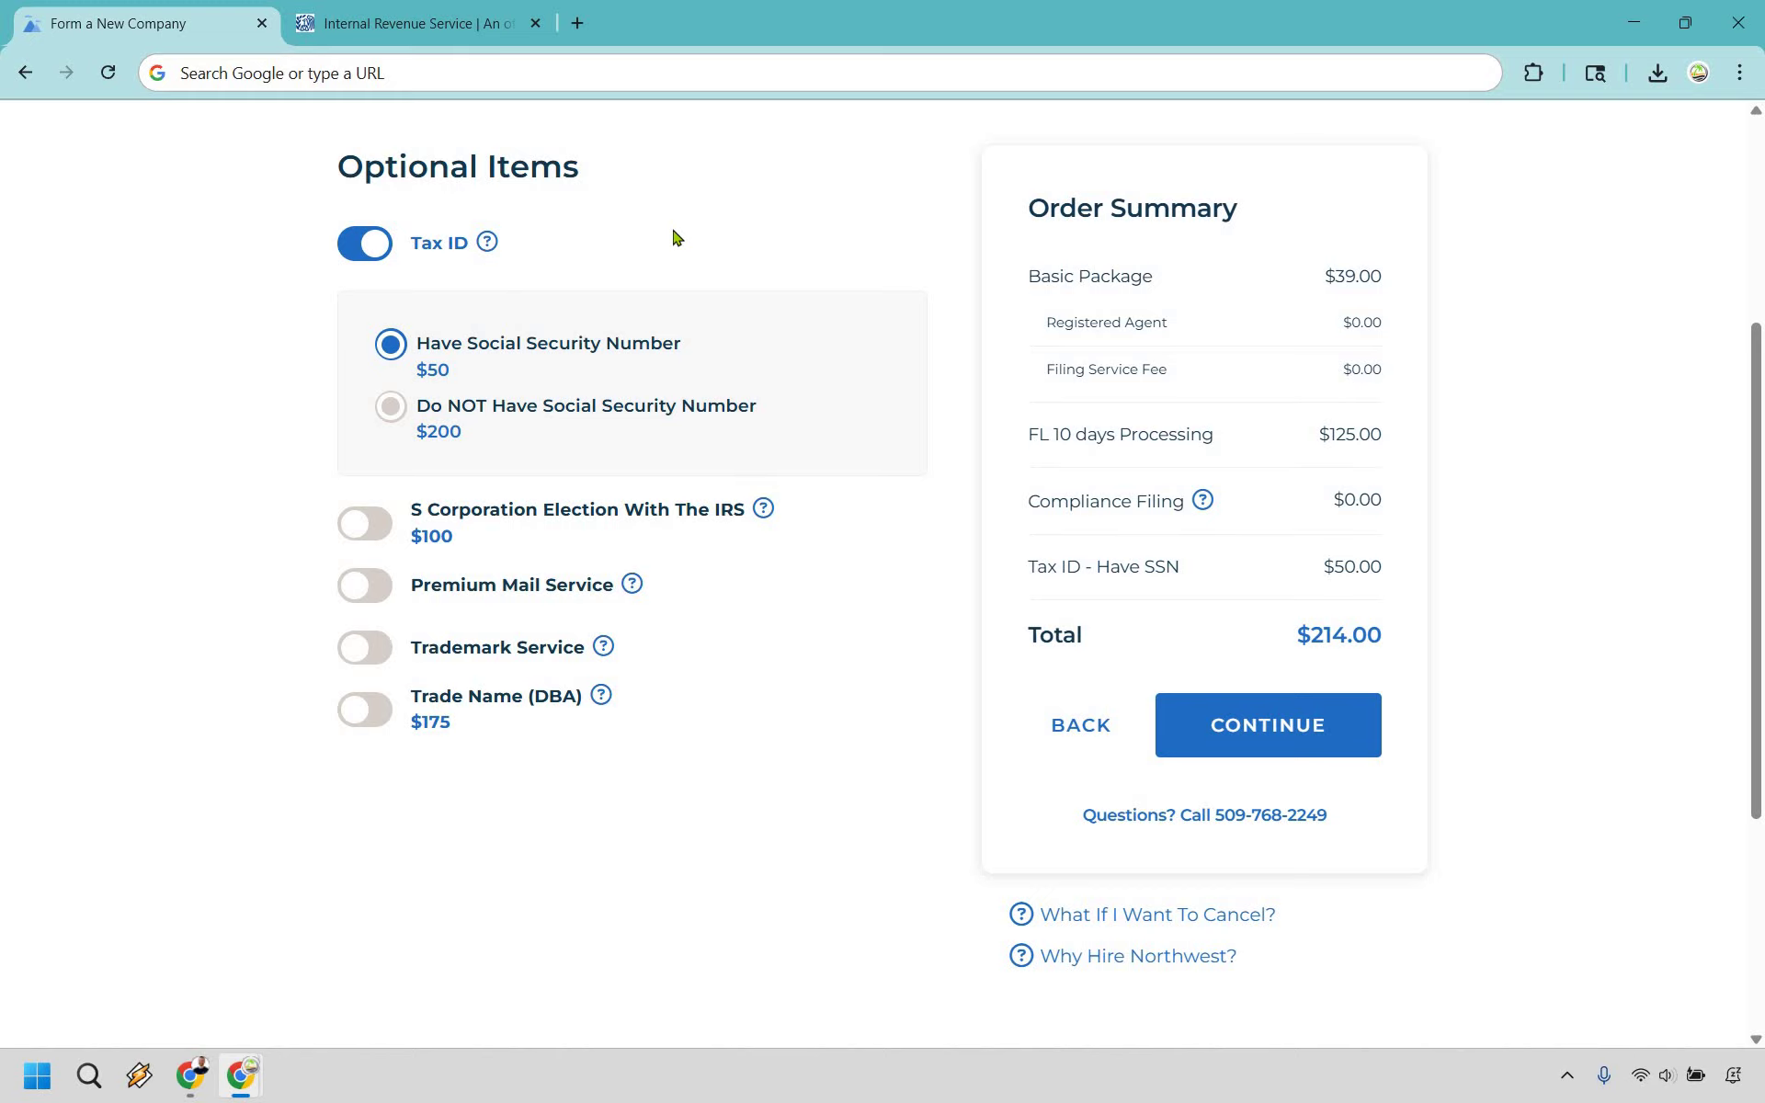
{"action": "left_click", "coordinate": [432, 23]}
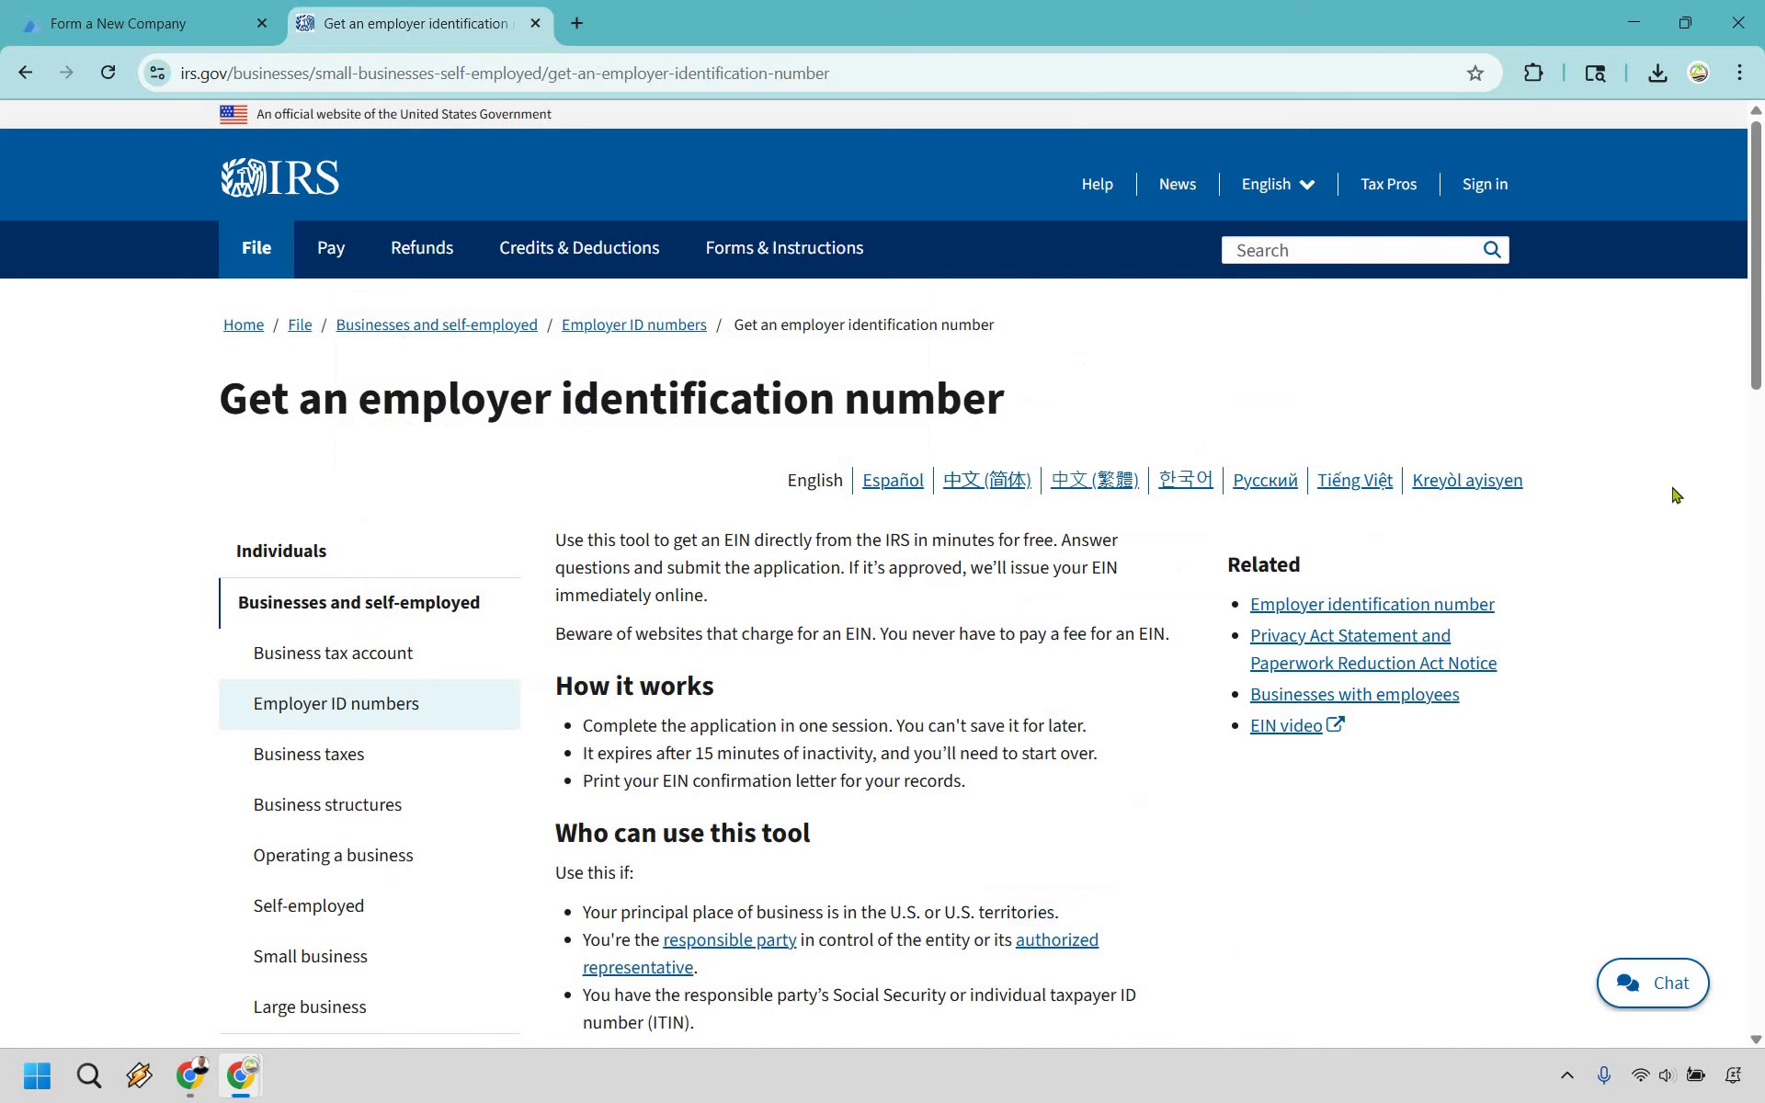
{"action": "key", "text": "ctrl+f"}
{"action": "type", "text": "free"}
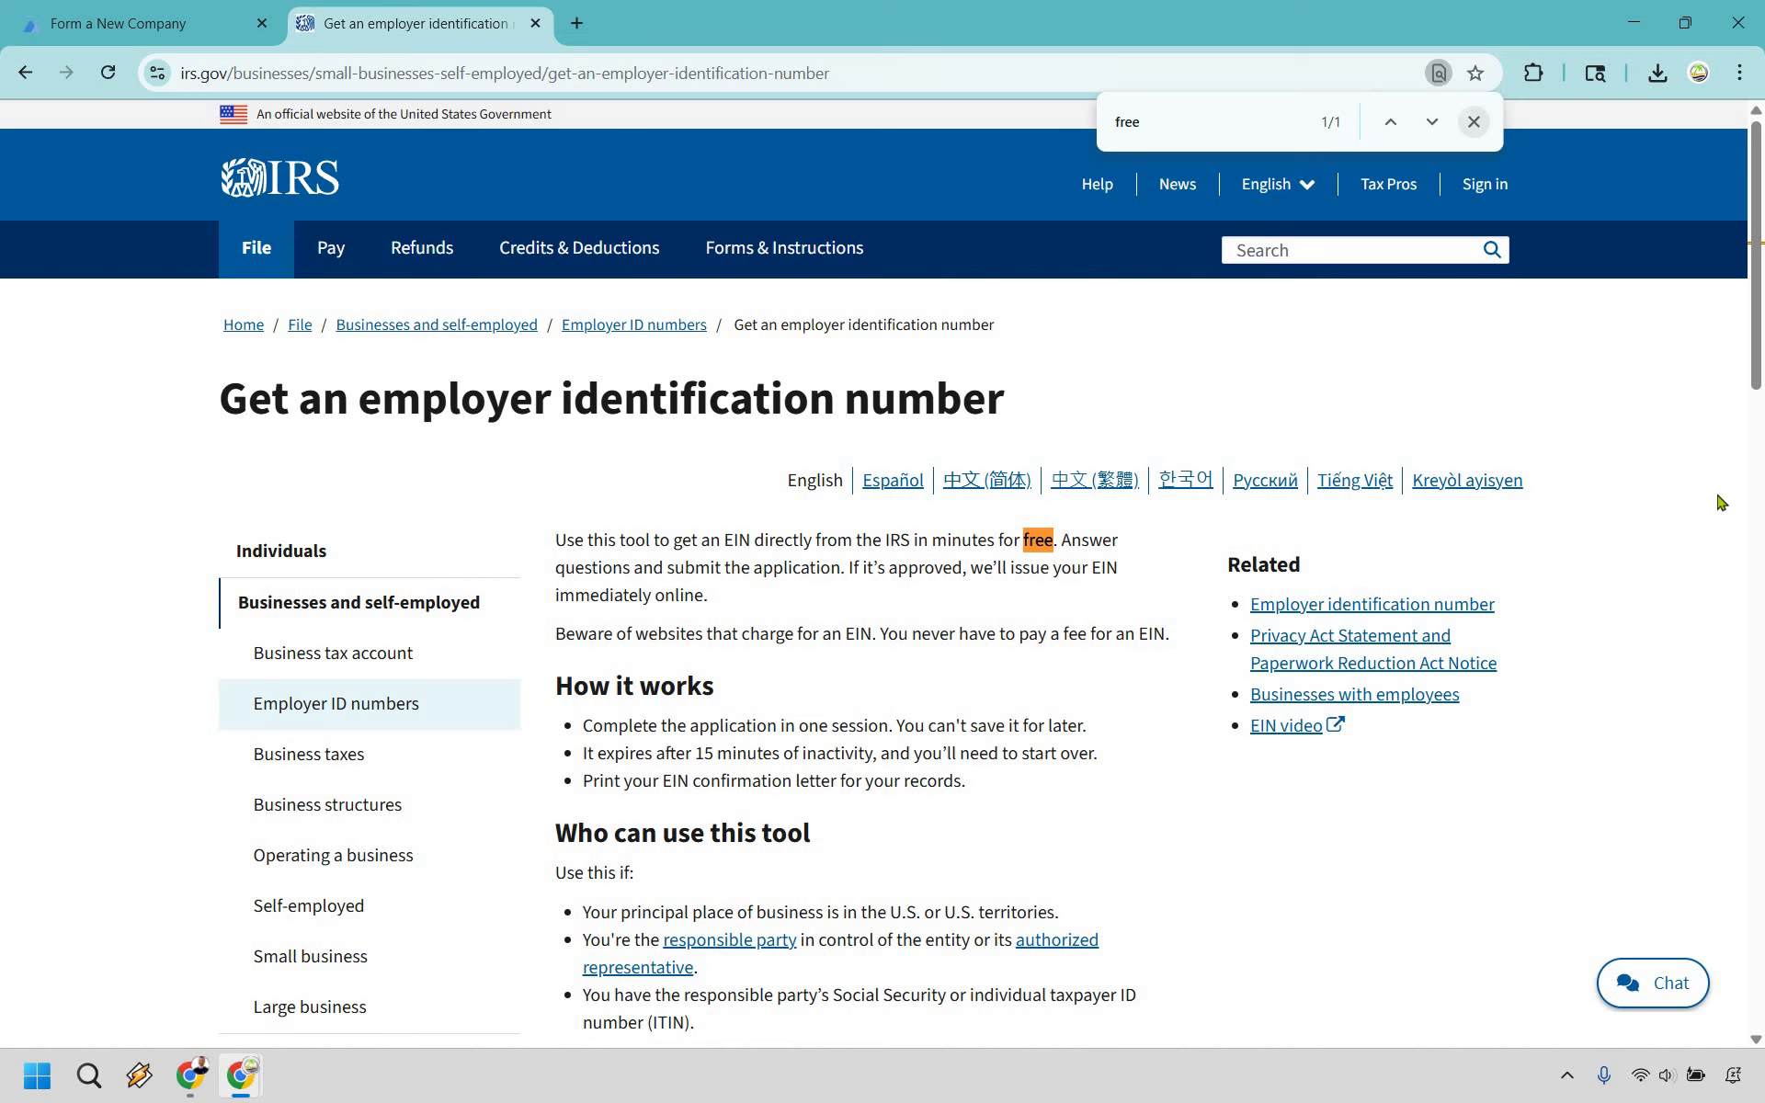
{"action": "key", "text": "Escape"}
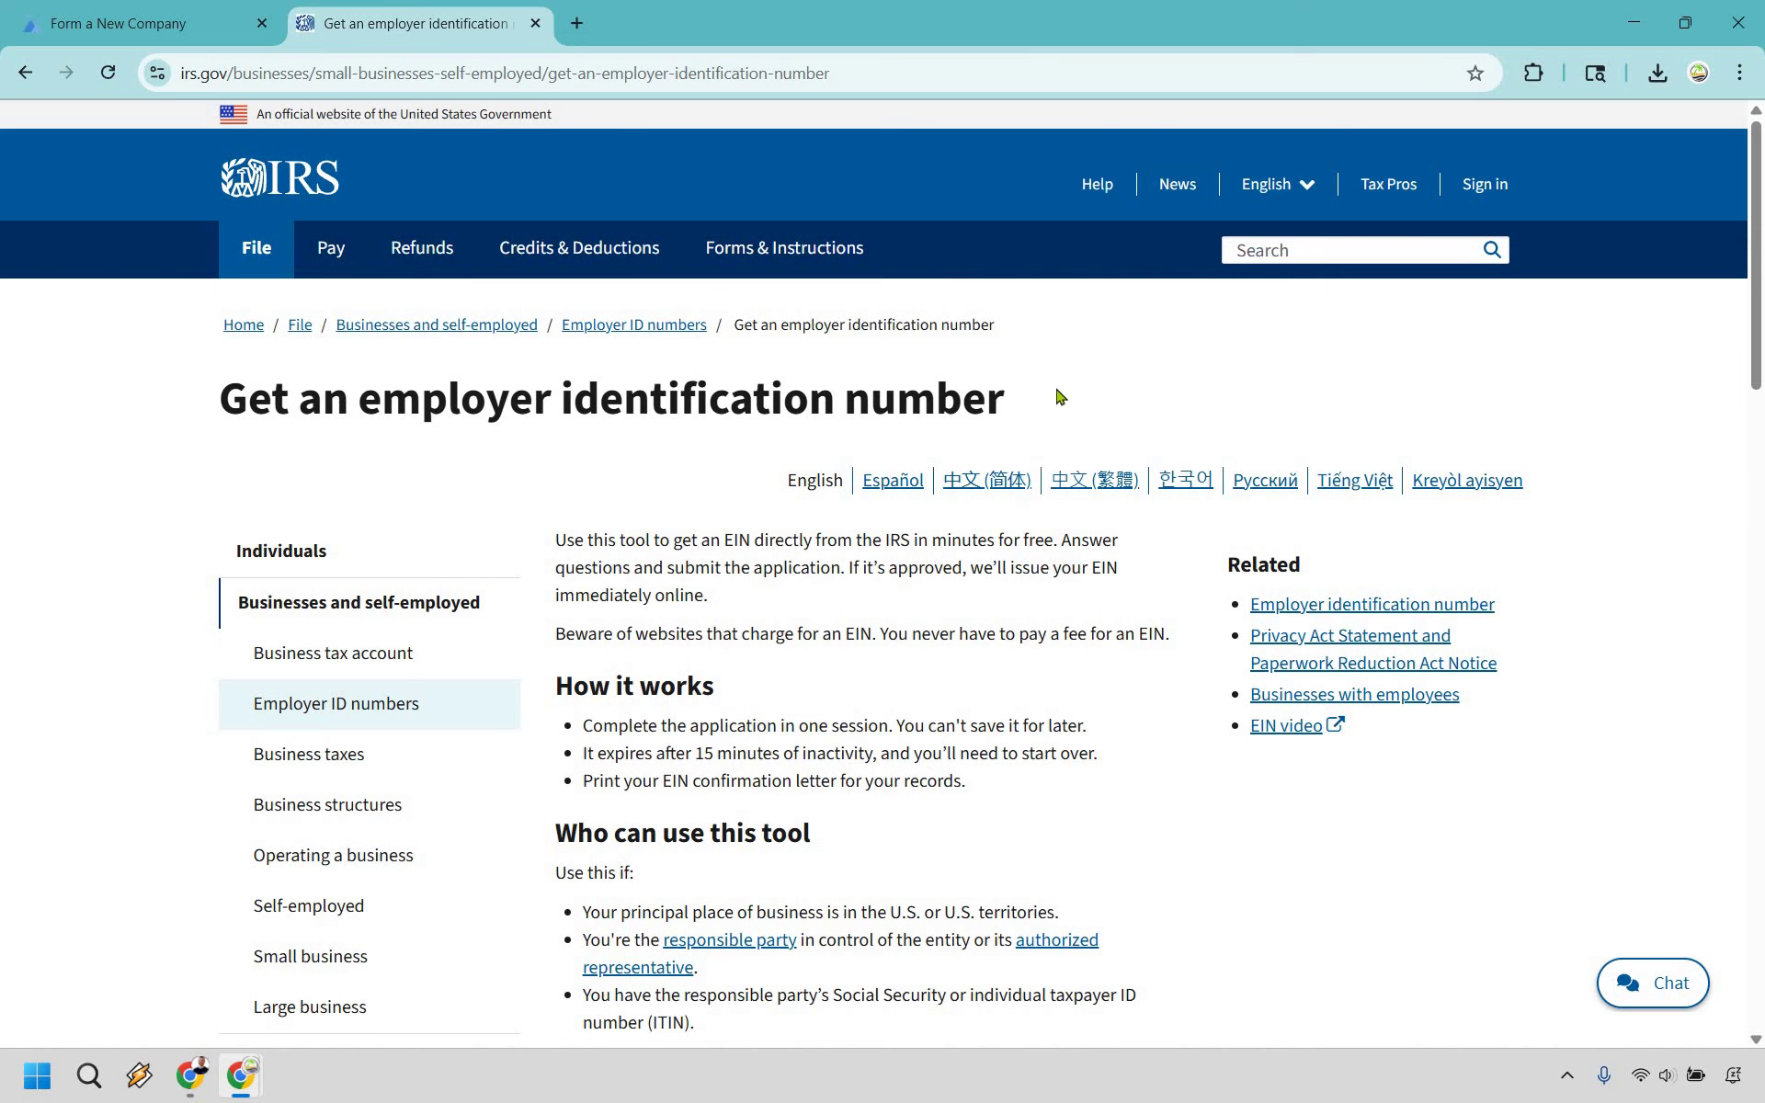
{"action": "scroll", "coordinate": [1058, 397], "scroll_direction": "down", "scroll_amount": 8}
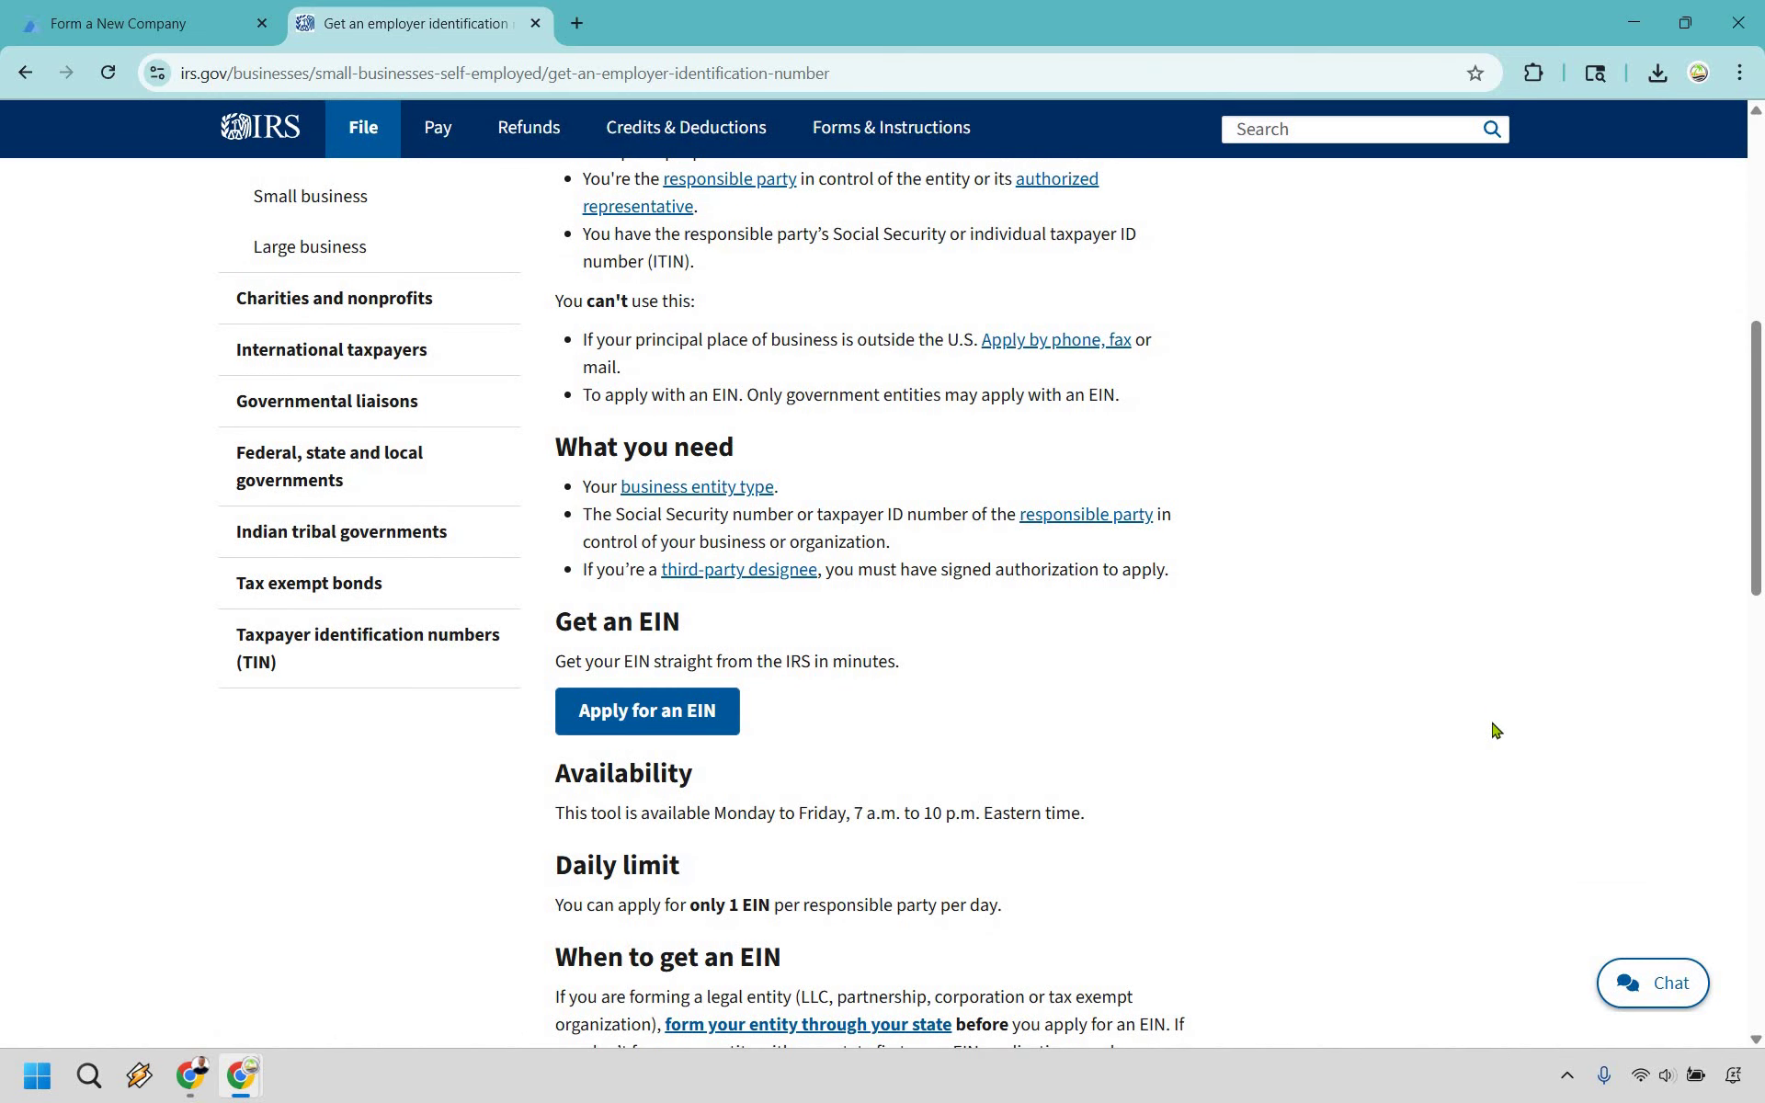
{"action": "scroll", "coordinate": [1497, 736], "scroll_direction": "up", "scroll_amount": 10}
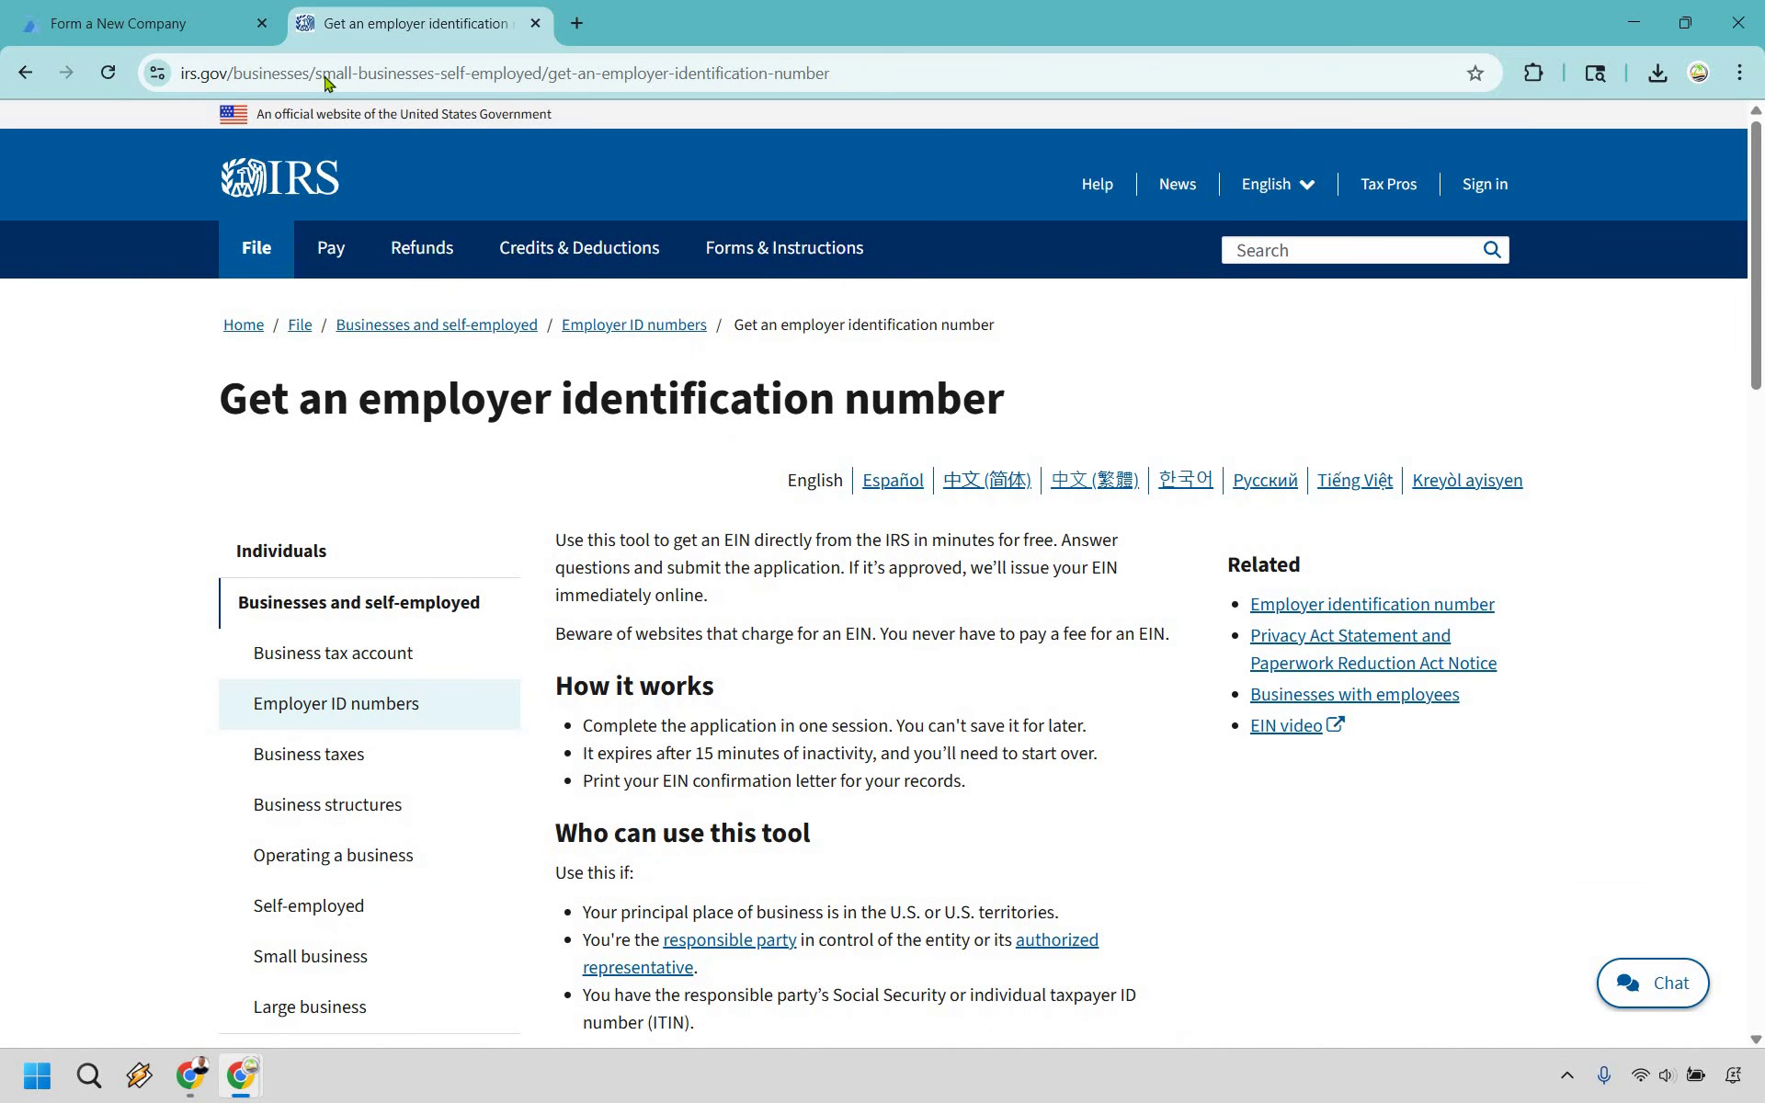
{"action": "key", "text": "ctrl+shift+Tab"}
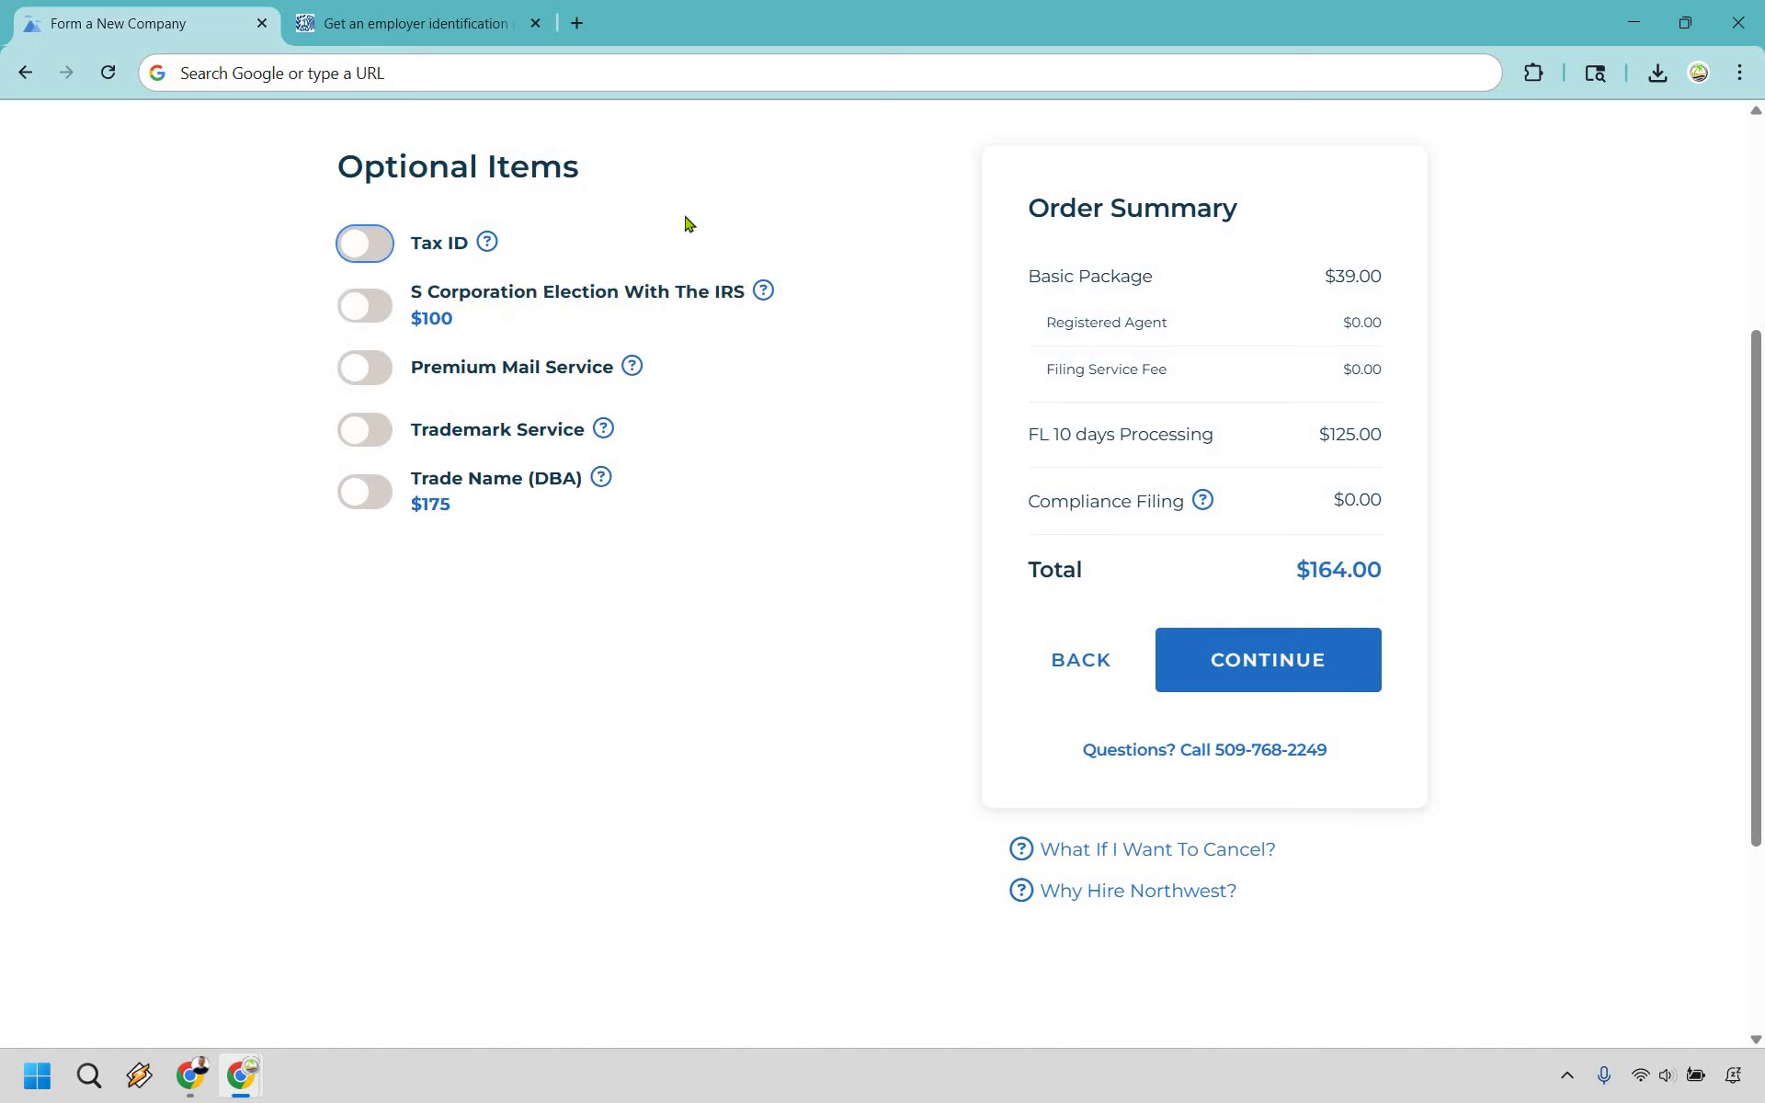
Step: Add the Tax ID item to the order and remove it again
{"action": "left_click", "coordinate": [367, 243]}
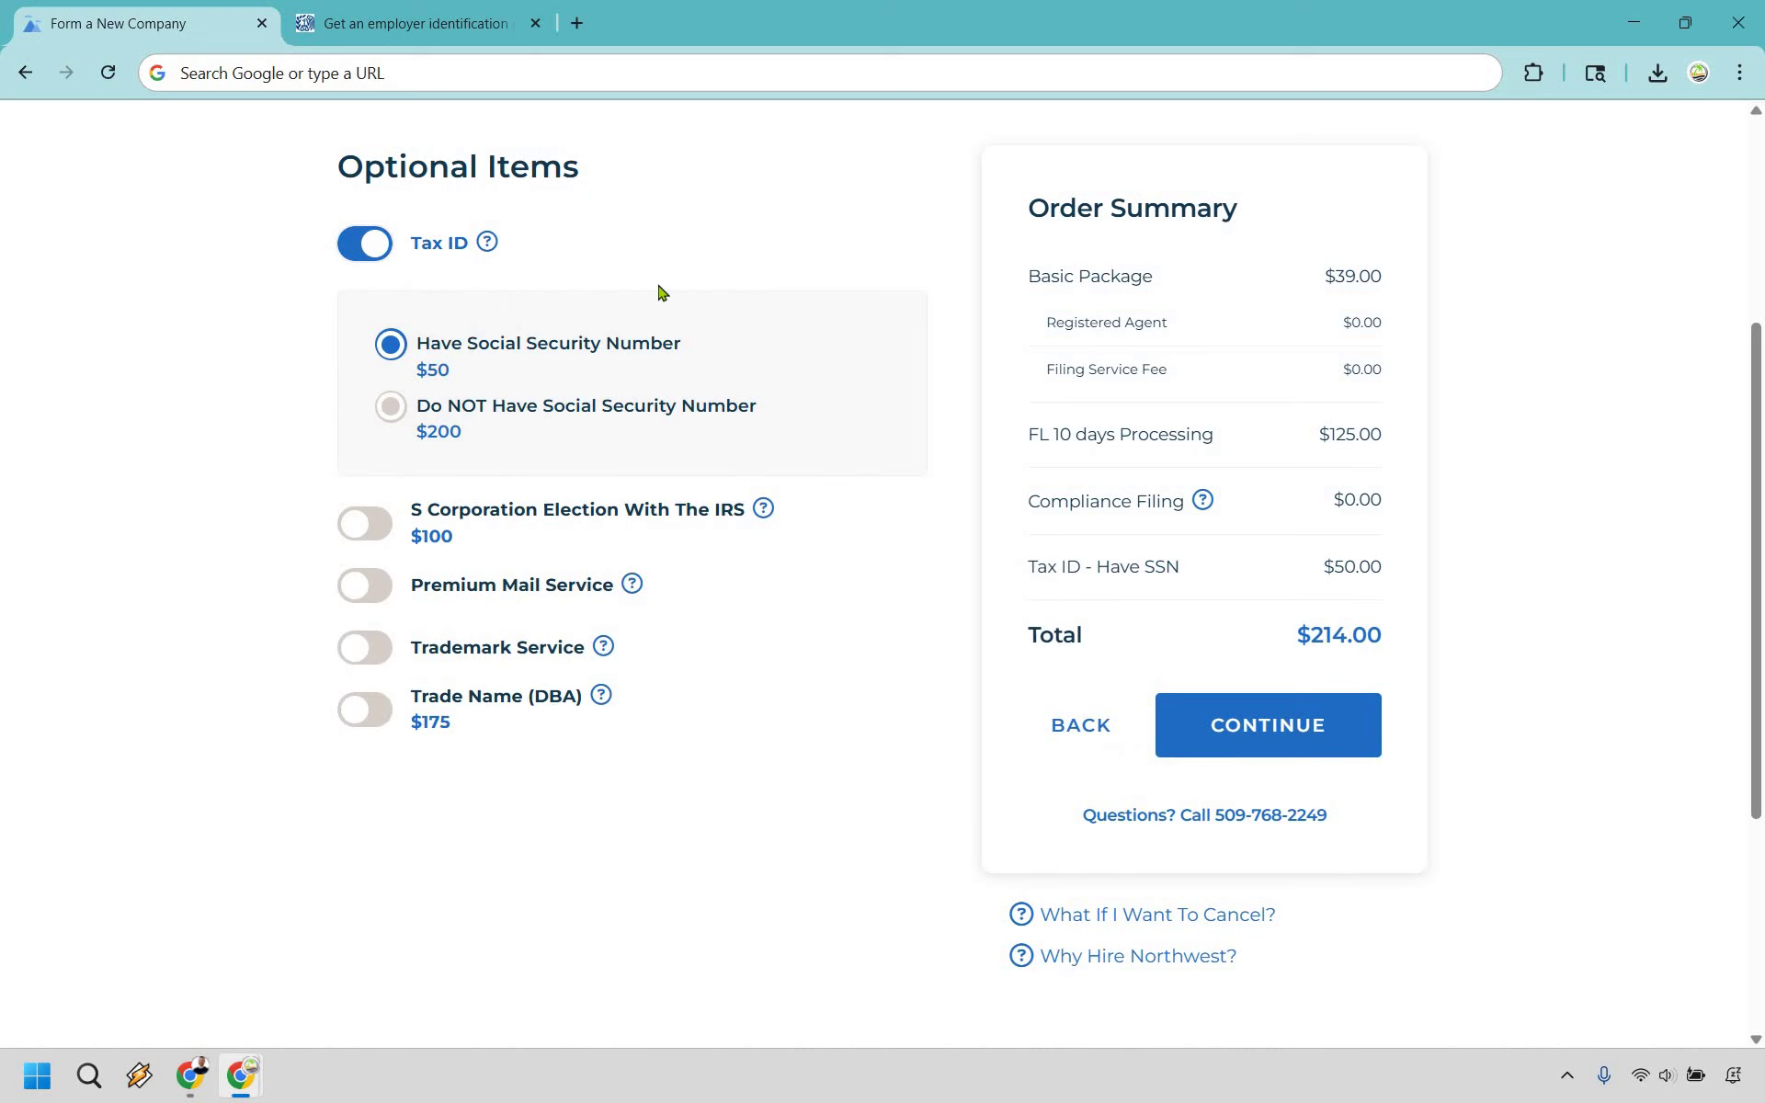
{"action": "left_click", "coordinate": [369, 241]}
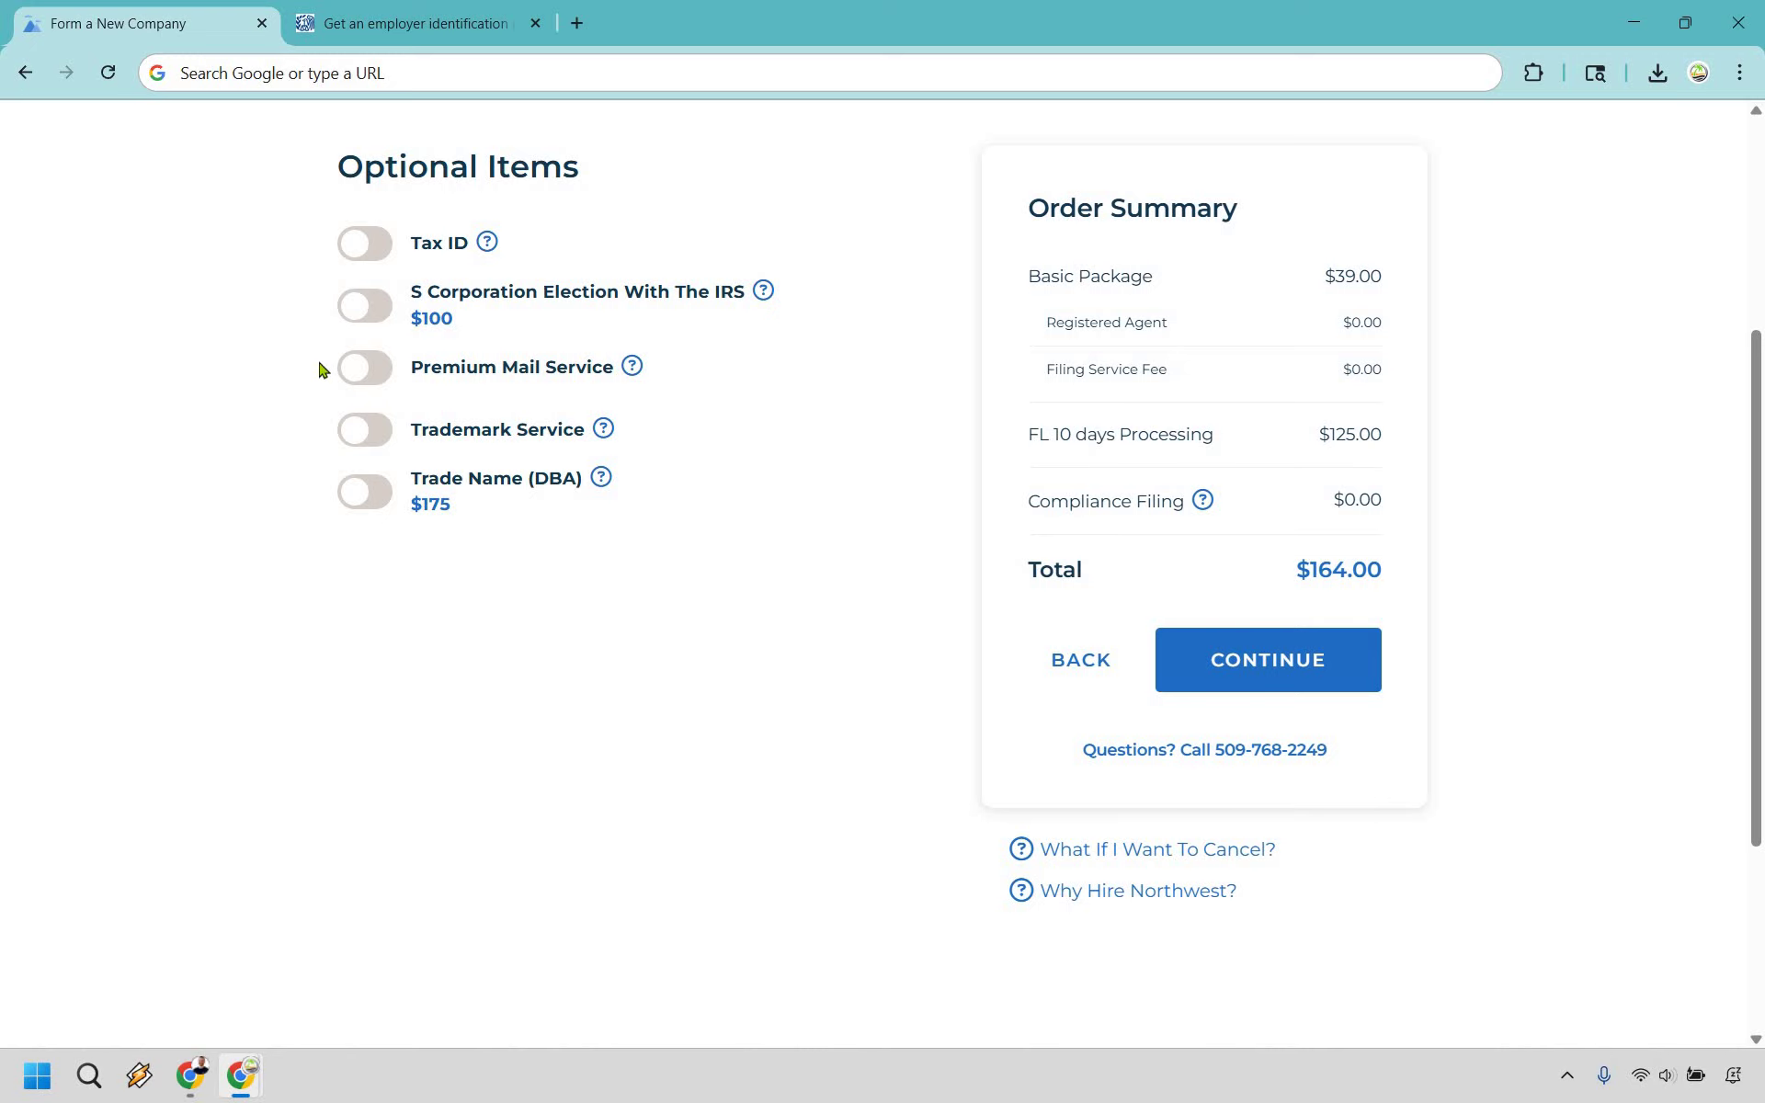
Step: Turn on the Premium Mail Service in the optional items
{"action": "scroll", "coordinate": [320, 370], "scroll_direction": "up", "scroll_amount": 4}
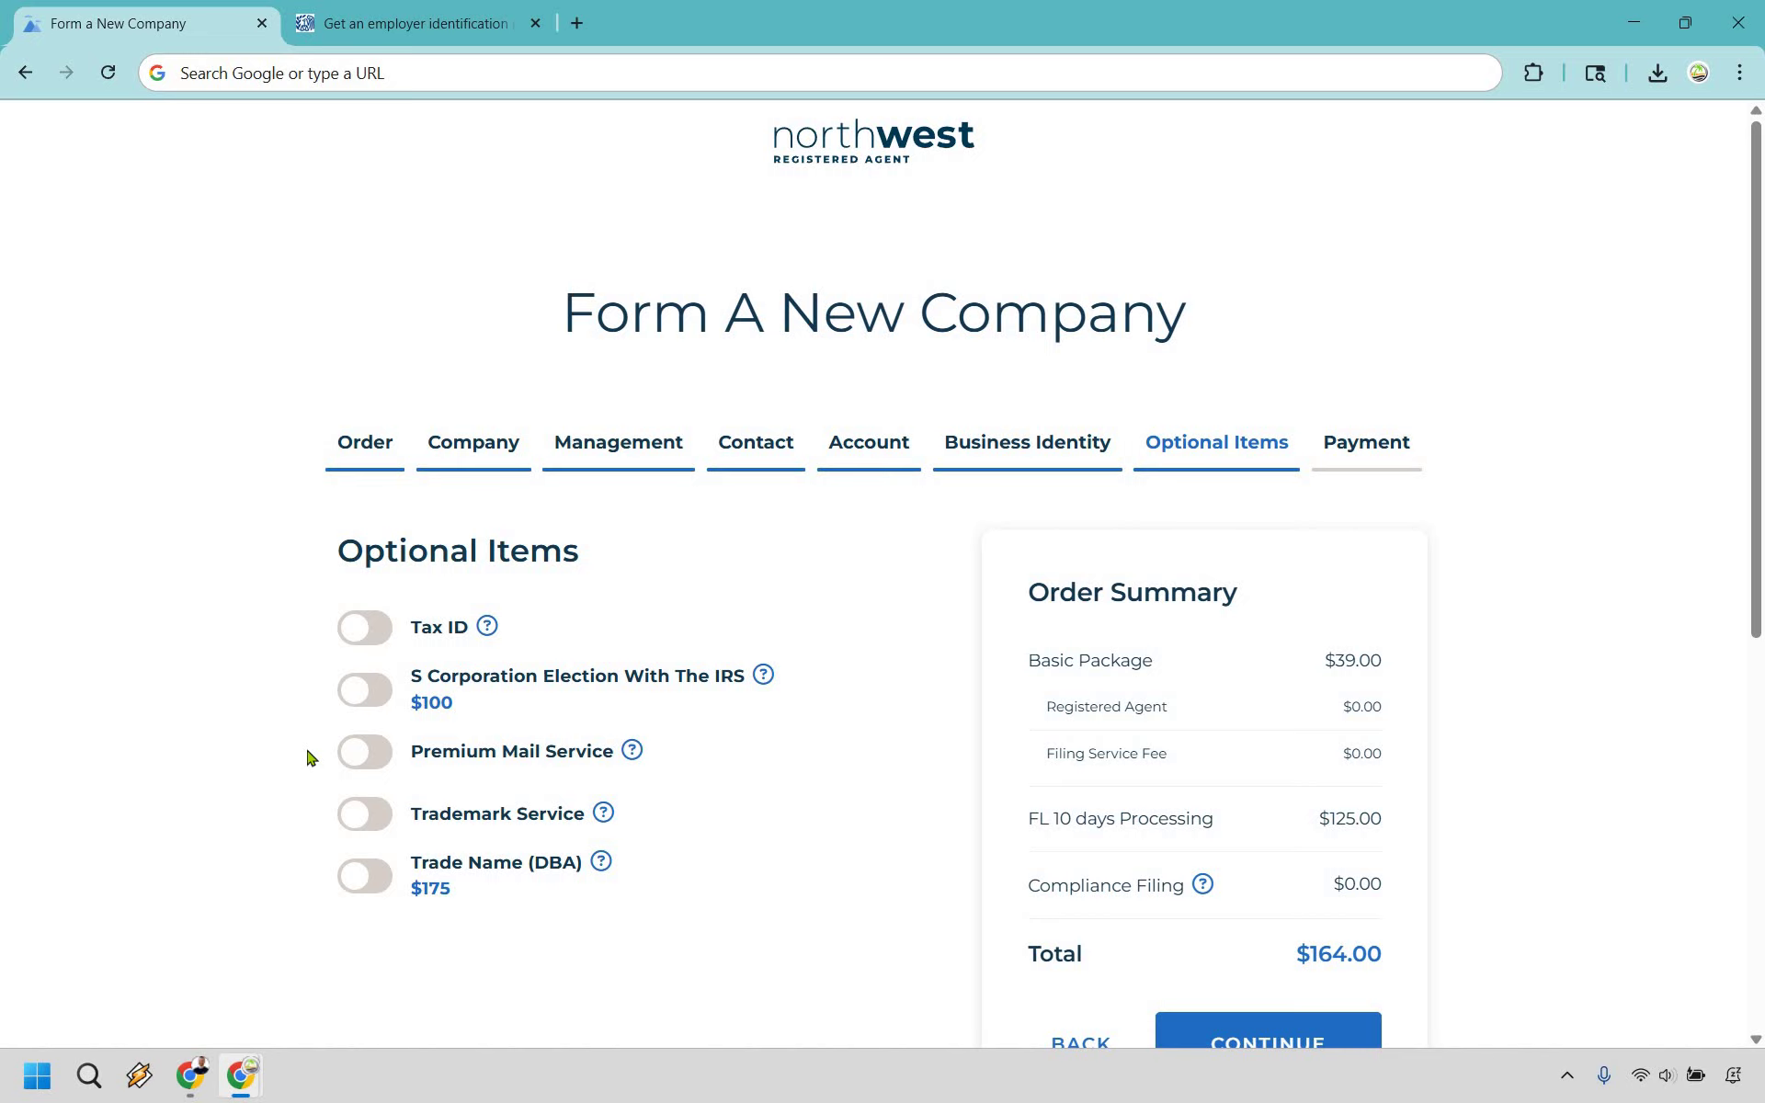
{"action": "left_click", "coordinate": [367, 752]}
Step: Read the explanations of the Premium Mail Forwarding and Virtual Office service types
{"action": "scroll", "coordinate": [667, 658], "scroll_direction": "down", "scroll_amount": 3}
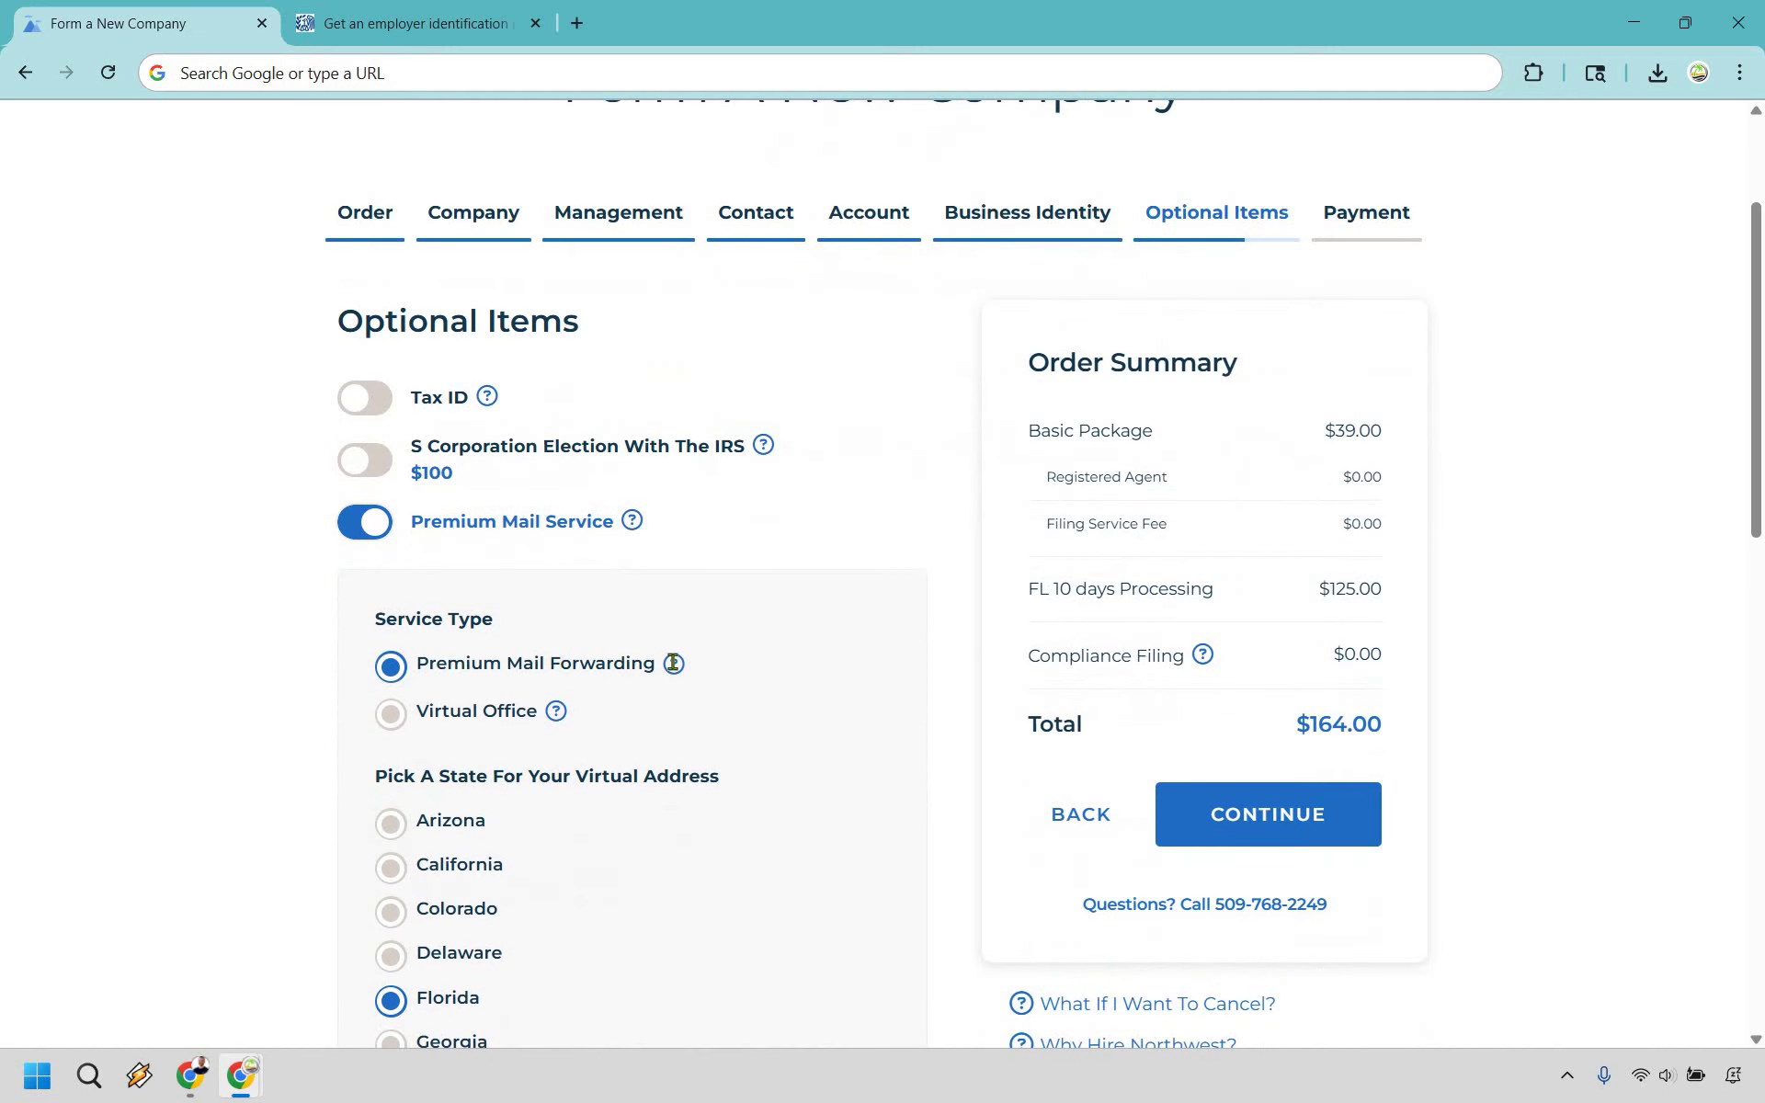
{"action": "left_click", "coordinate": [674, 662]}
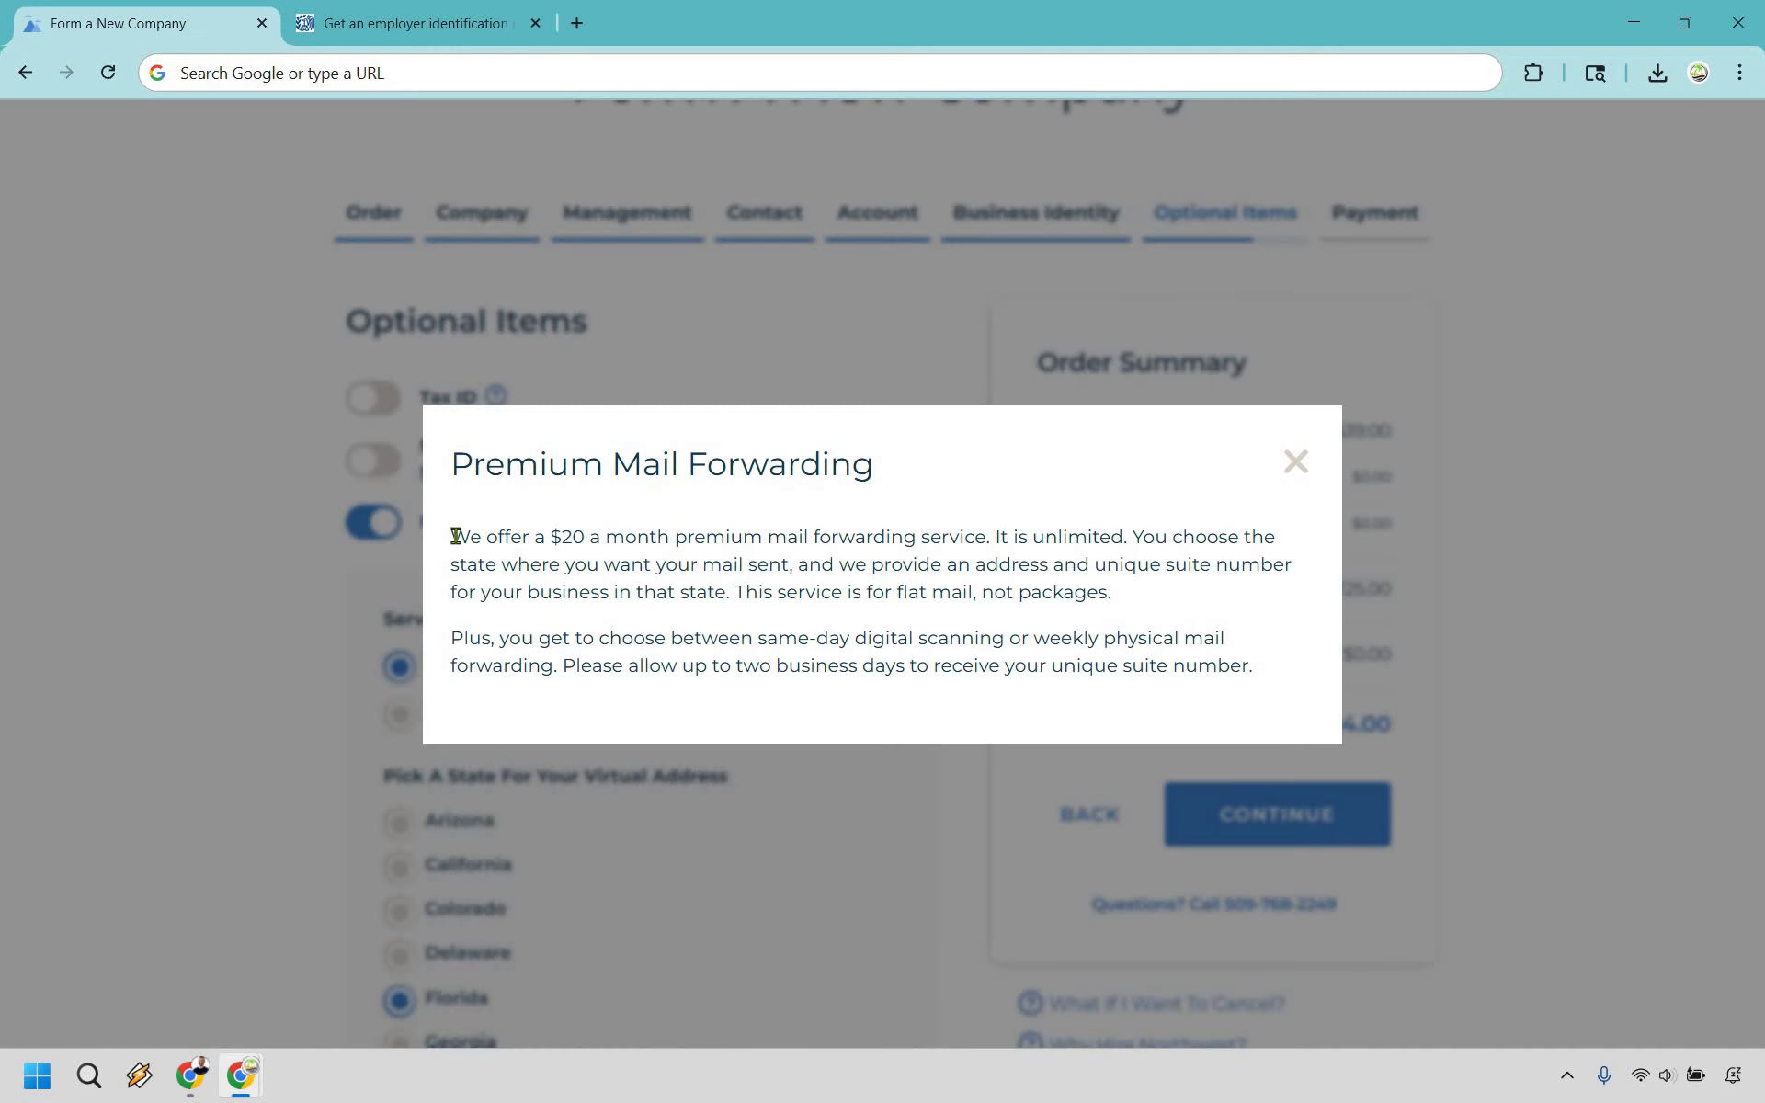
{"action": "left_click_drag", "start_coordinate": [450, 537], "coordinate": [500, 670]}
{"action": "left_click", "coordinate": [588, 719]}
{"action": "left_click", "coordinate": [557, 714]}
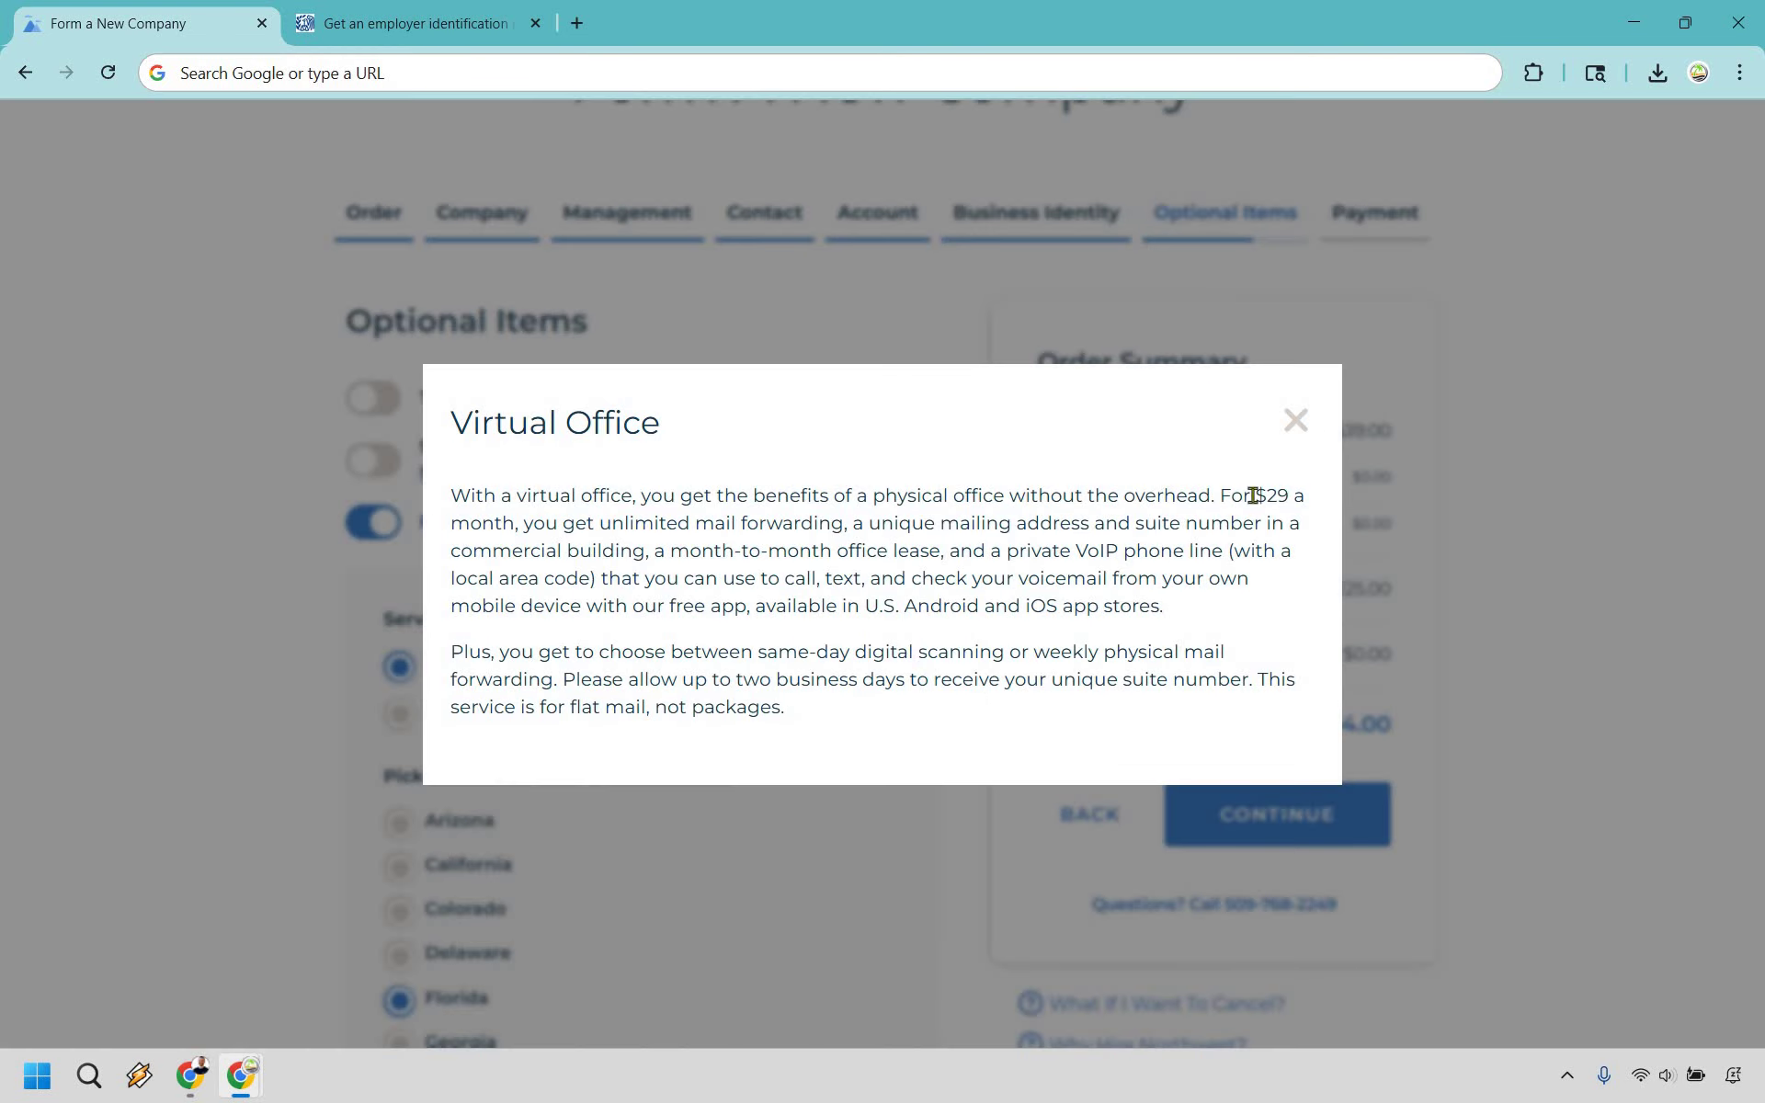
Step: Close the Virtual Office explanation and turn off the Premium Mail Service in the optional items
{"action": "left_click_drag", "start_coordinate": [1243, 496], "coordinate": [1221, 497]}
{"action": "left_click", "coordinate": [768, 524]}
{"action": "left_click", "coordinate": [1297, 420]}
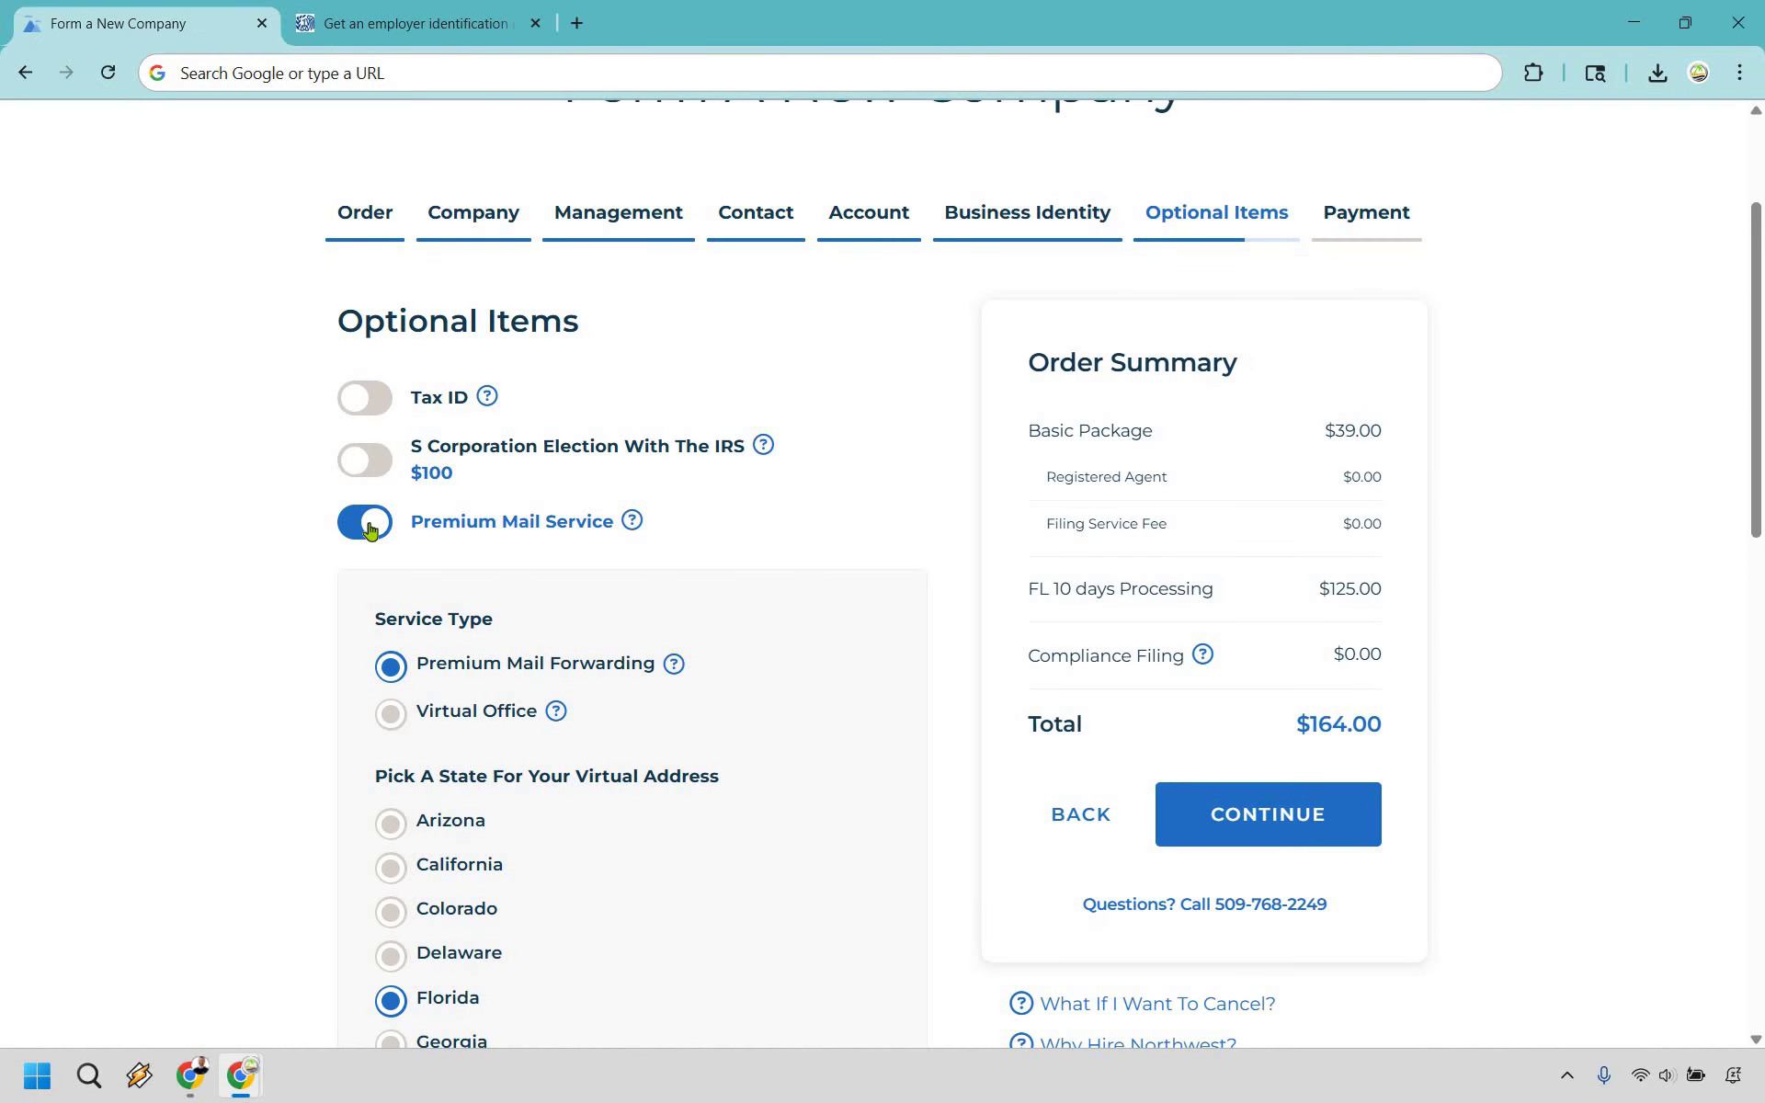
{"action": "left_click", "coordinate": [368, 526]}
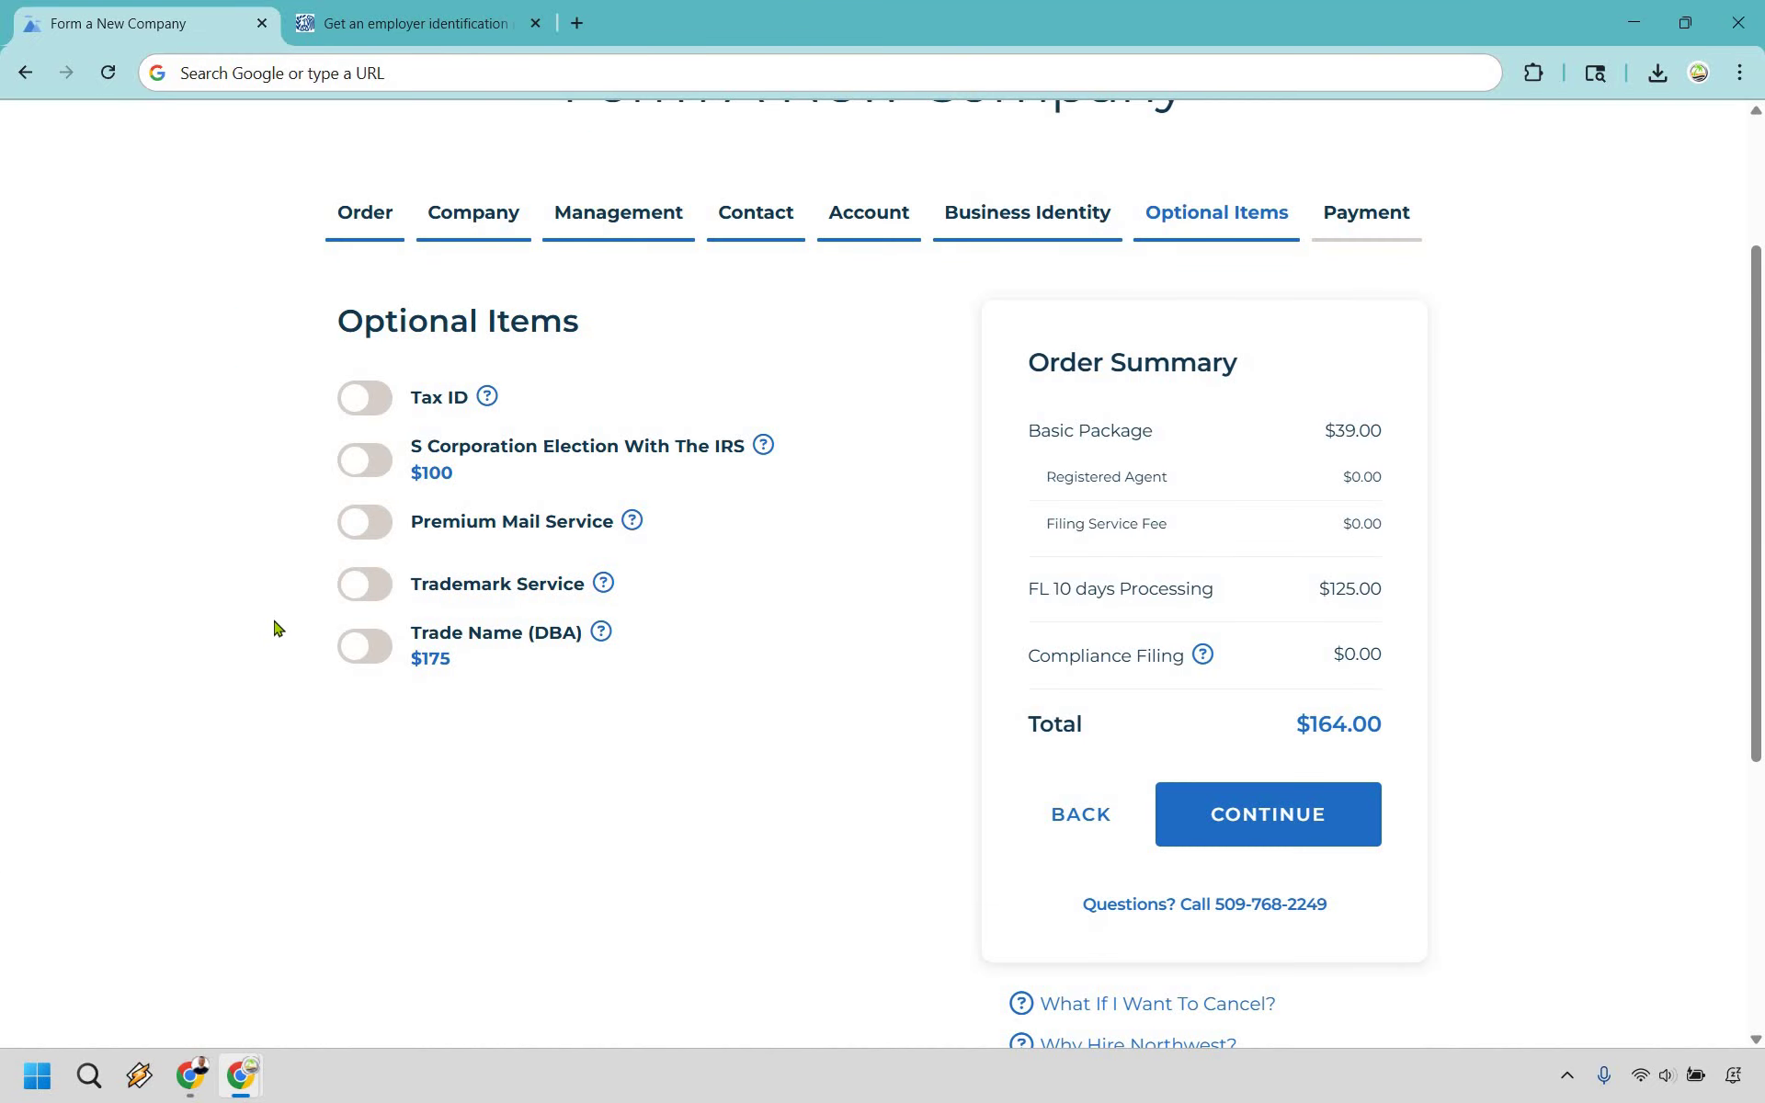
{"action": "scroll", "coordinate": [299, 694], "scroll_direction": "up", "scroll_amount": 1}
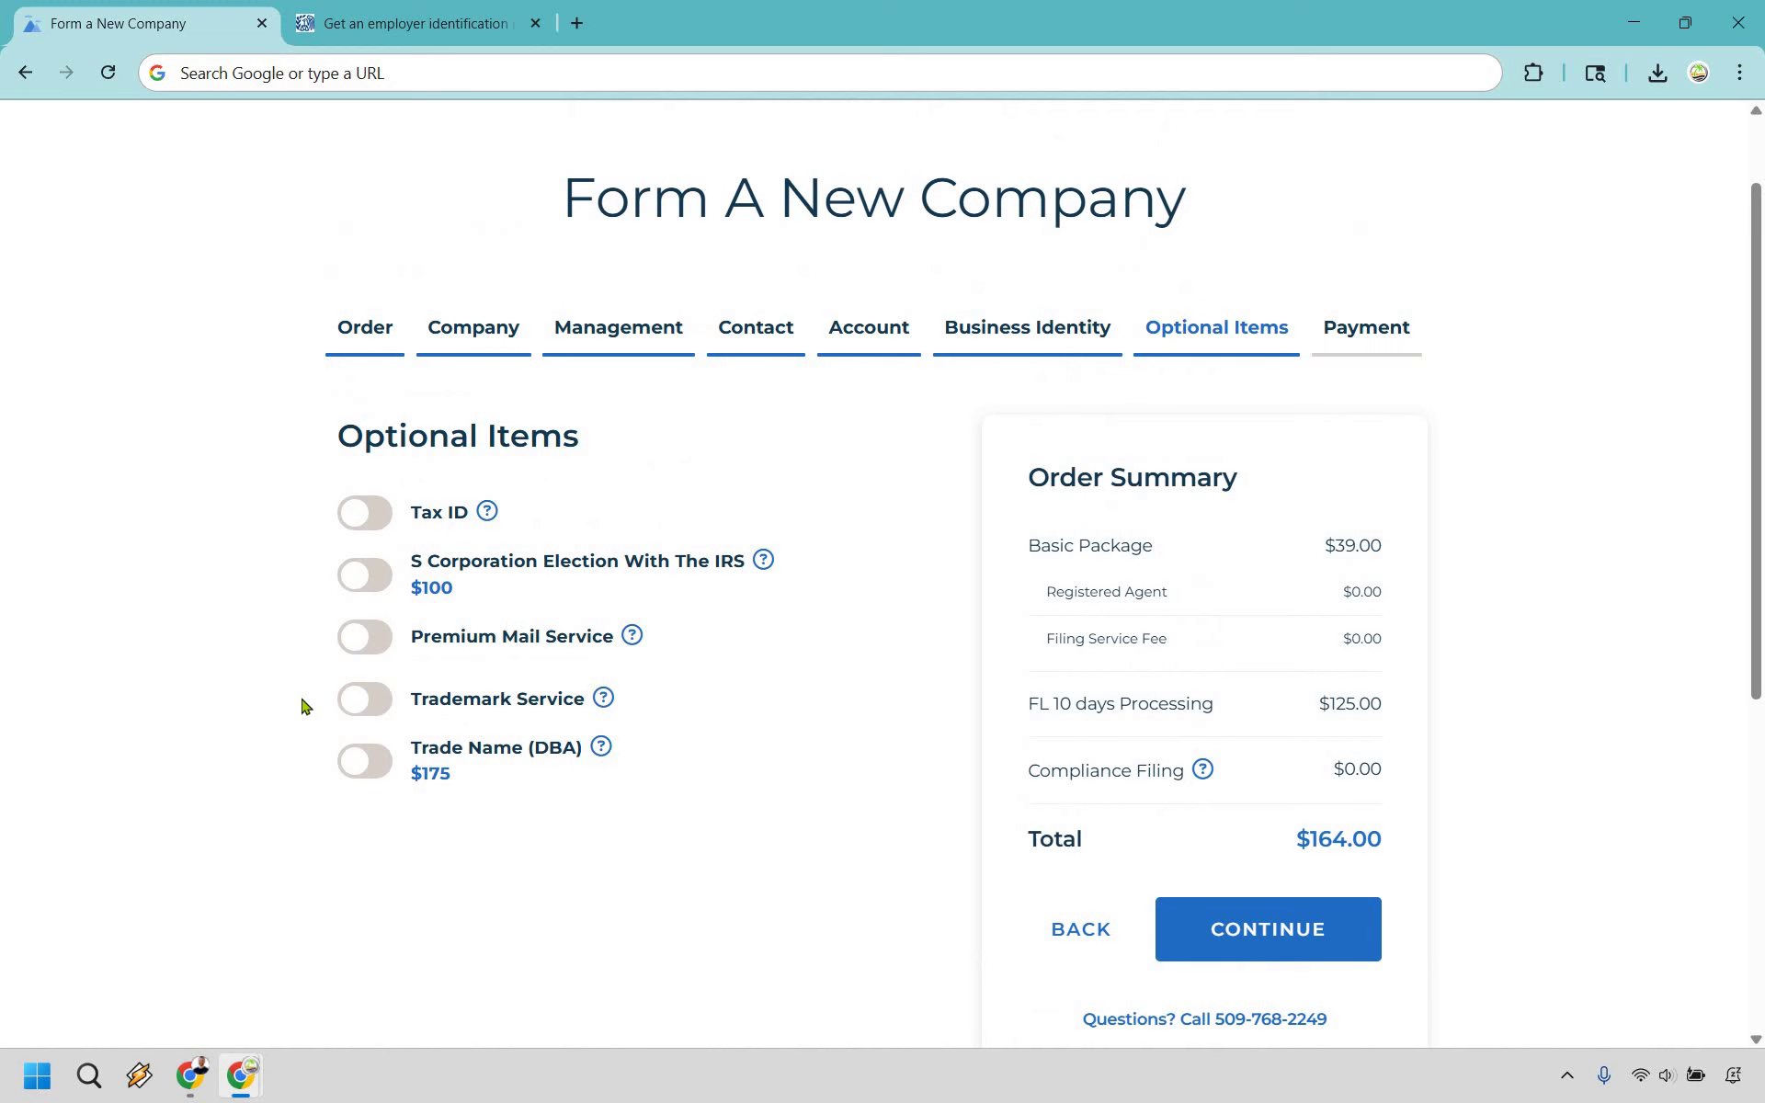
{"action": "scroll", "coordinate": [306, 706], "scroll_direction": "up", "scroll_amount": 1}
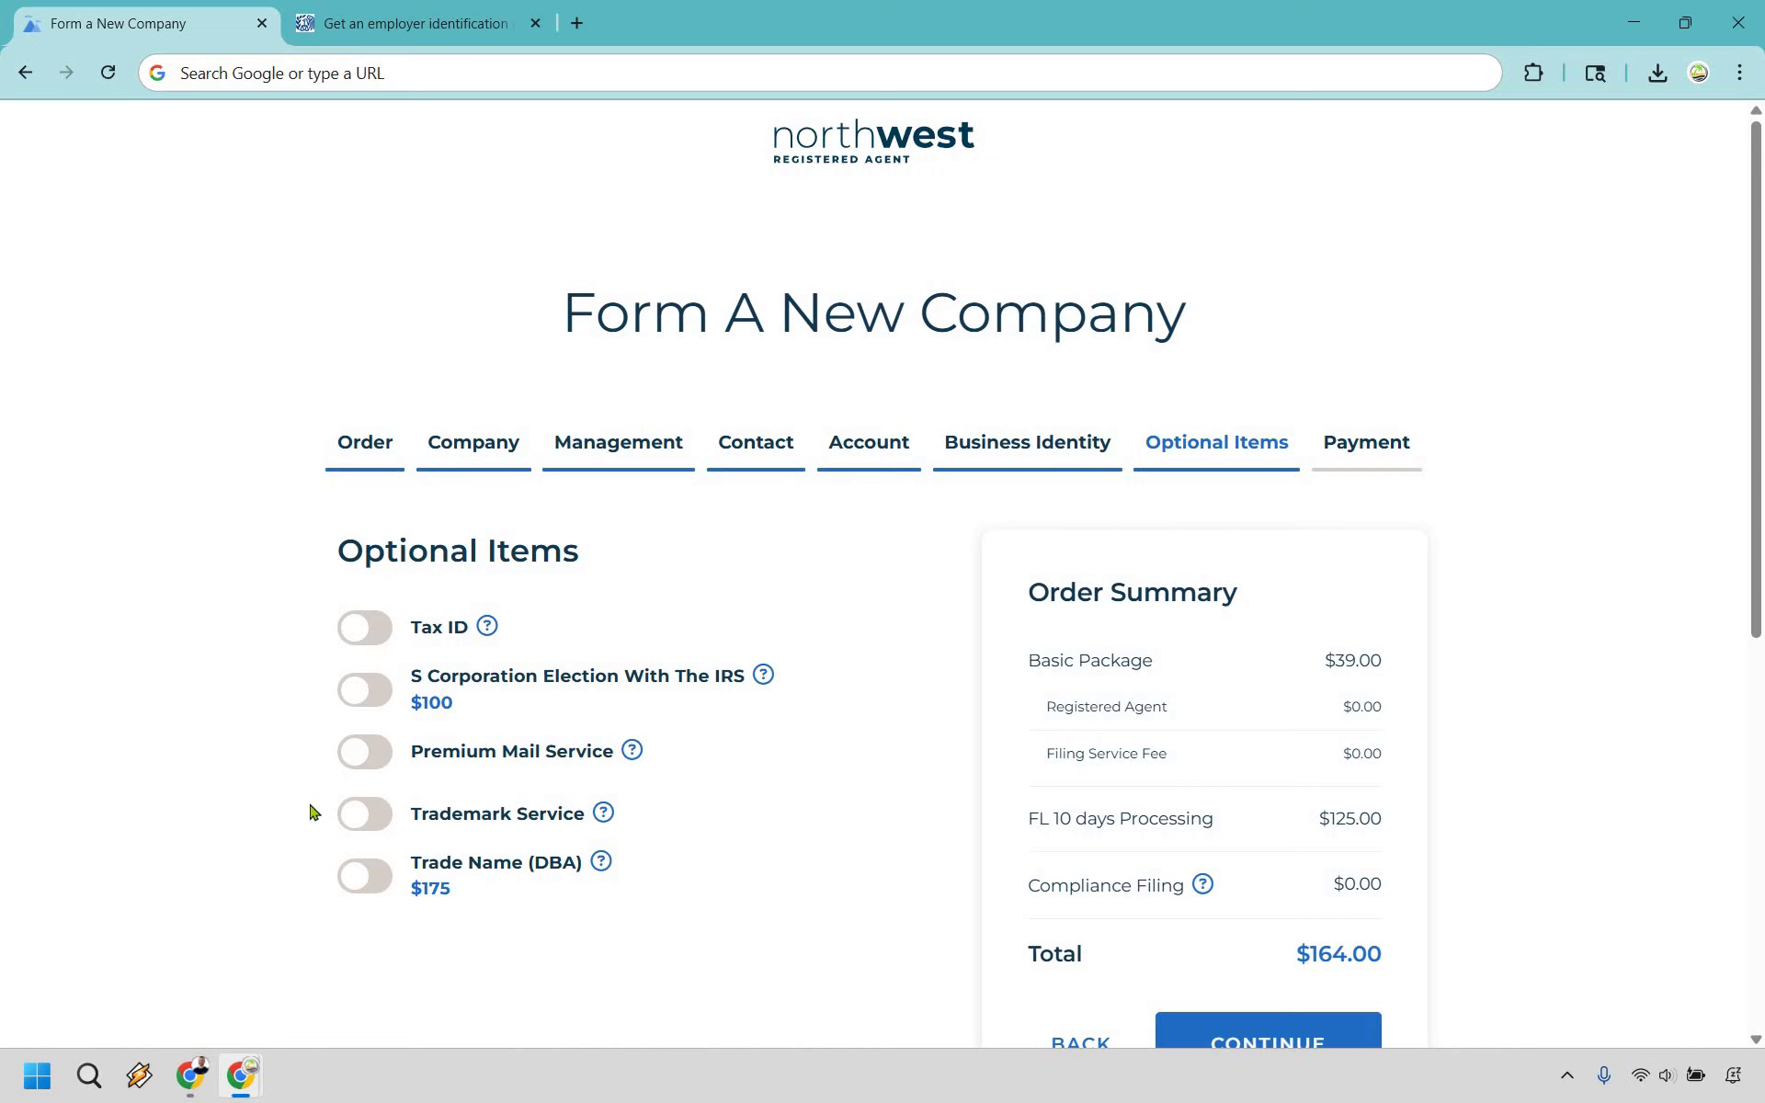
Step: Turn on the Trademark Service to read the Trademark Monitoring explanation, and turn the service off again
{"action": "left_click", "coordinate": [361, 821]}
{"action": "scroll", "coordinate": [218, 658], "scroll_direction": "down", "scroll_amount": 2}
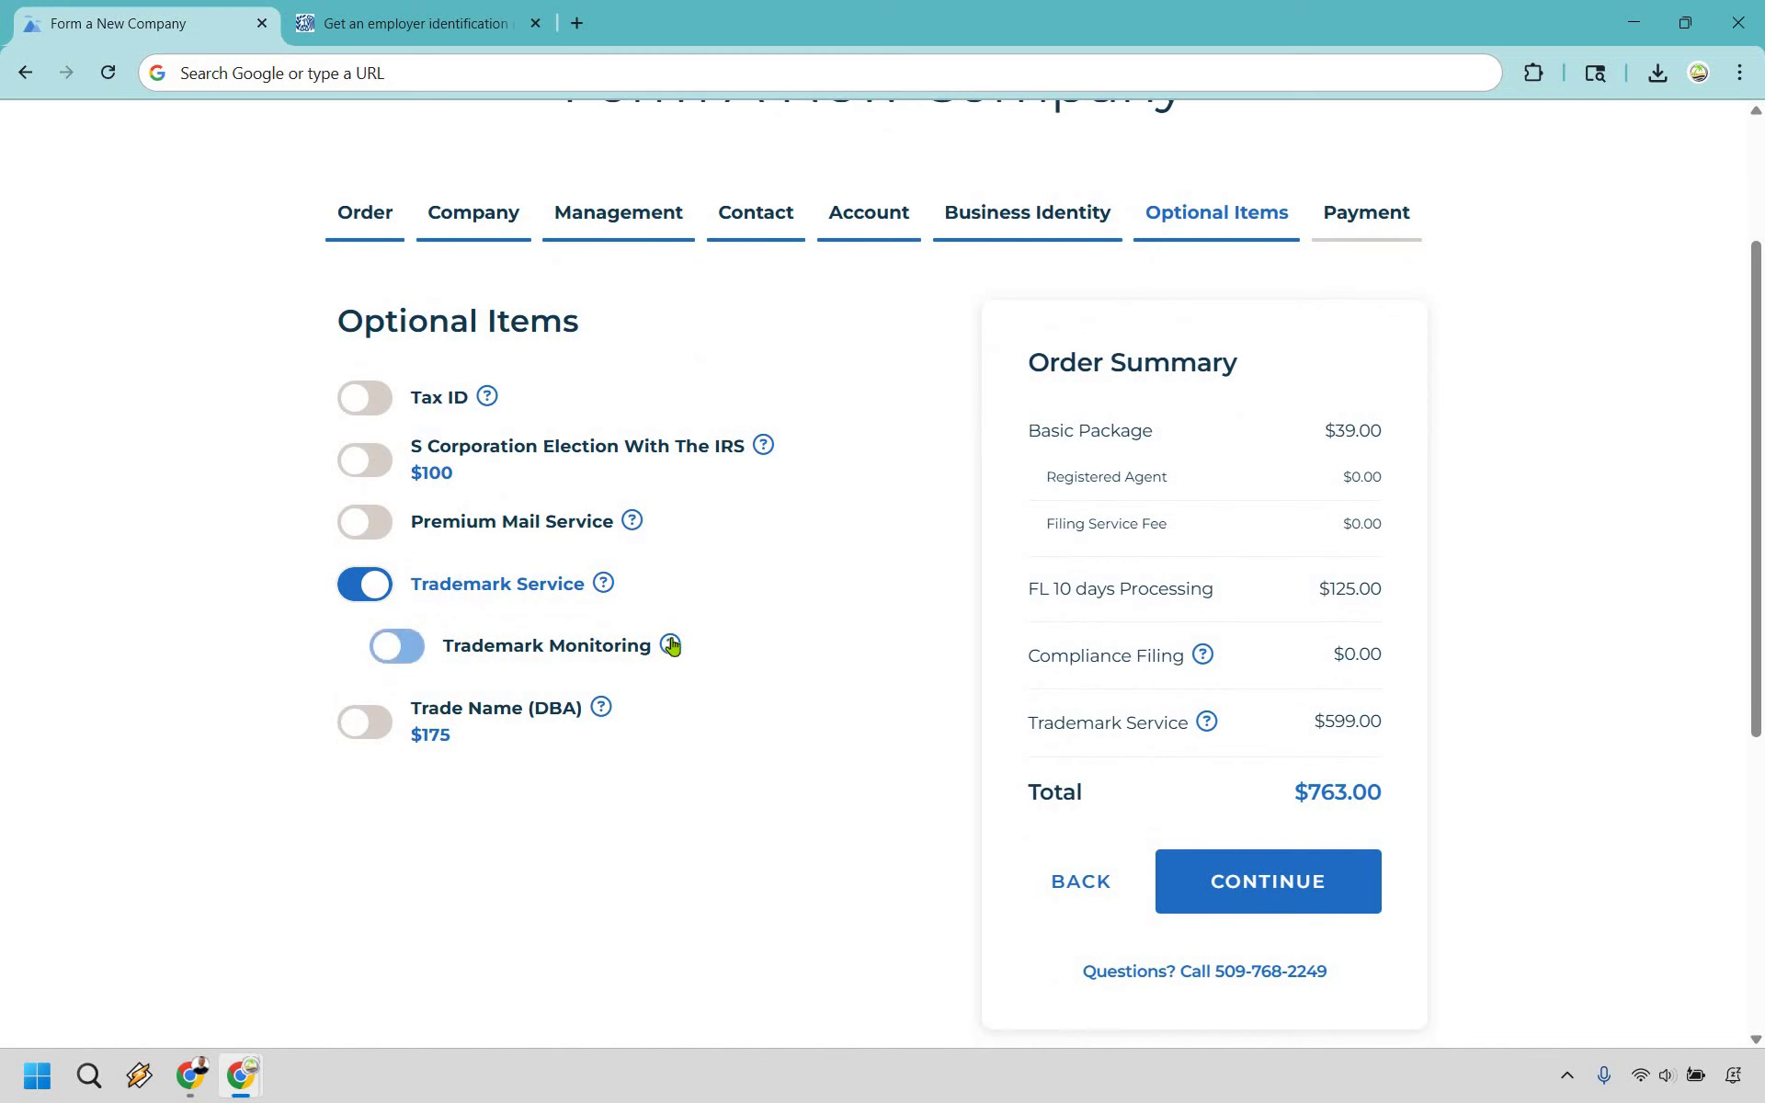
{"action": "left_click", "coordinate": [671, 646]}
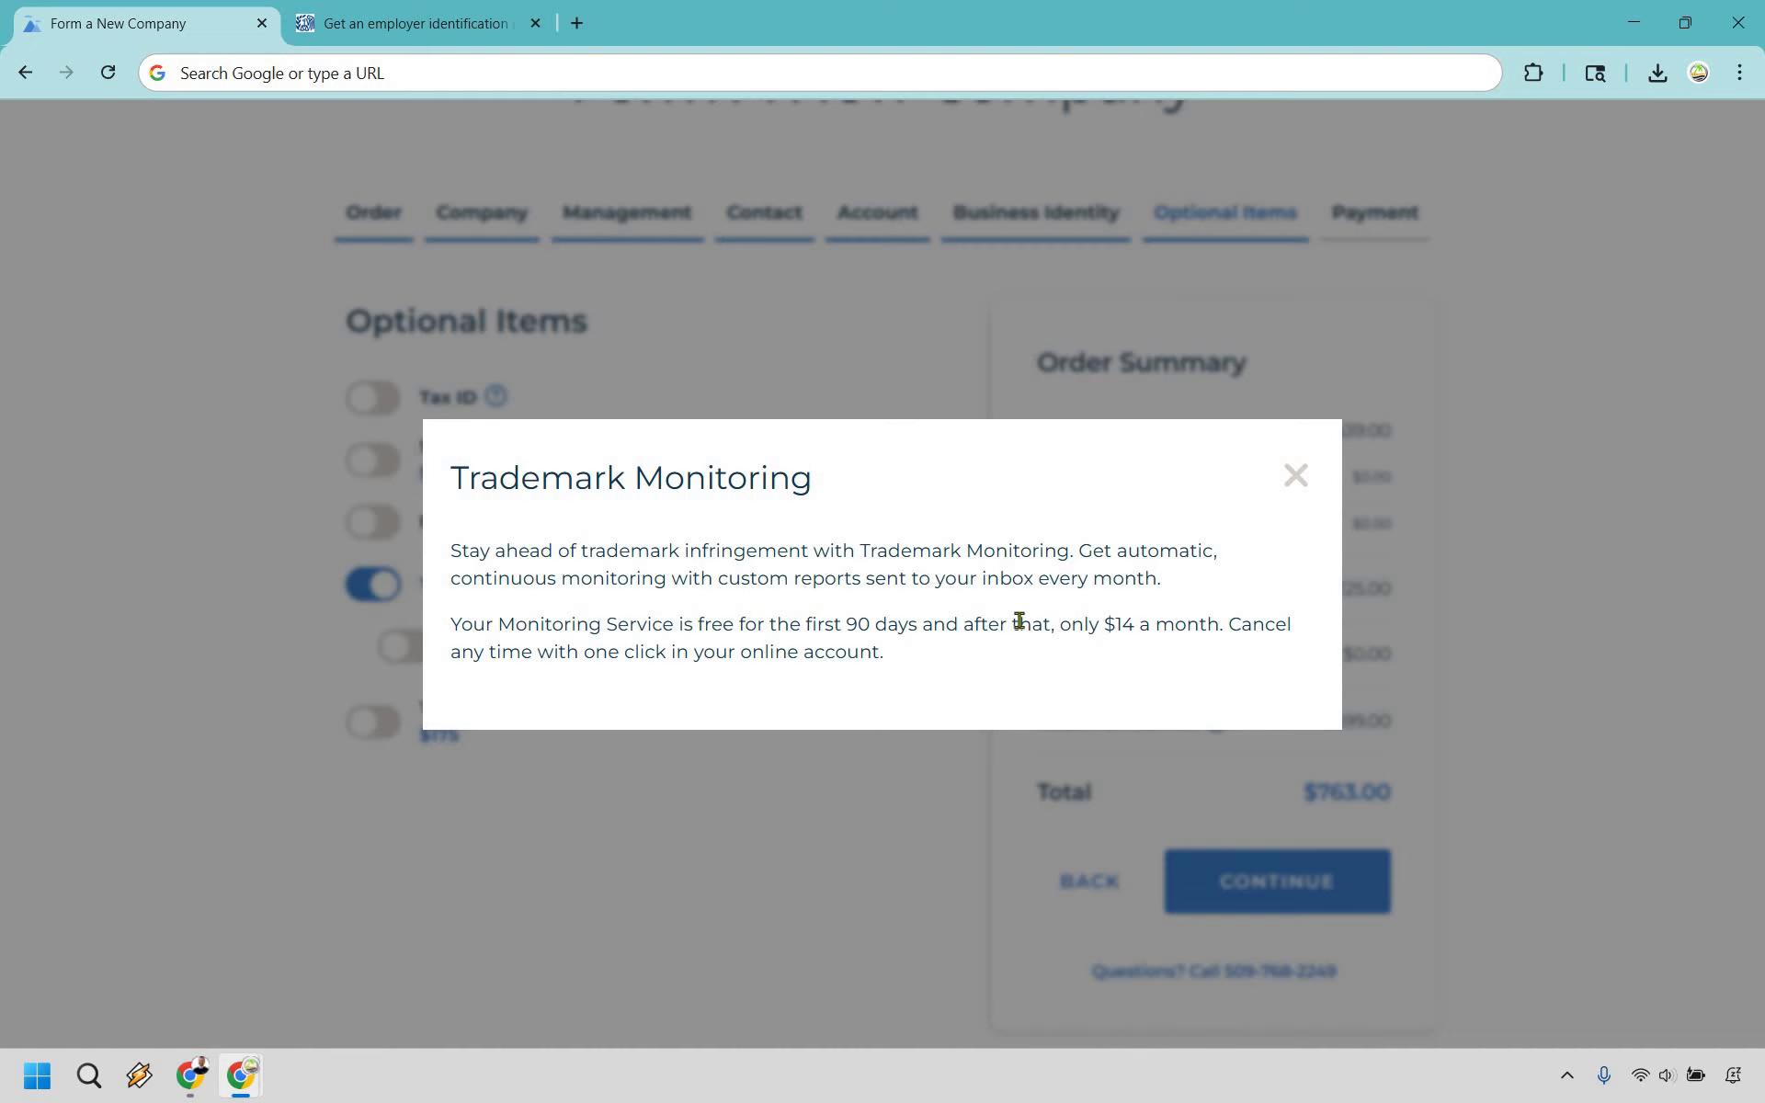
{"action": "left_click_drag", "start_coordinate": [637, 624], "coordinate": [1019, 621]}
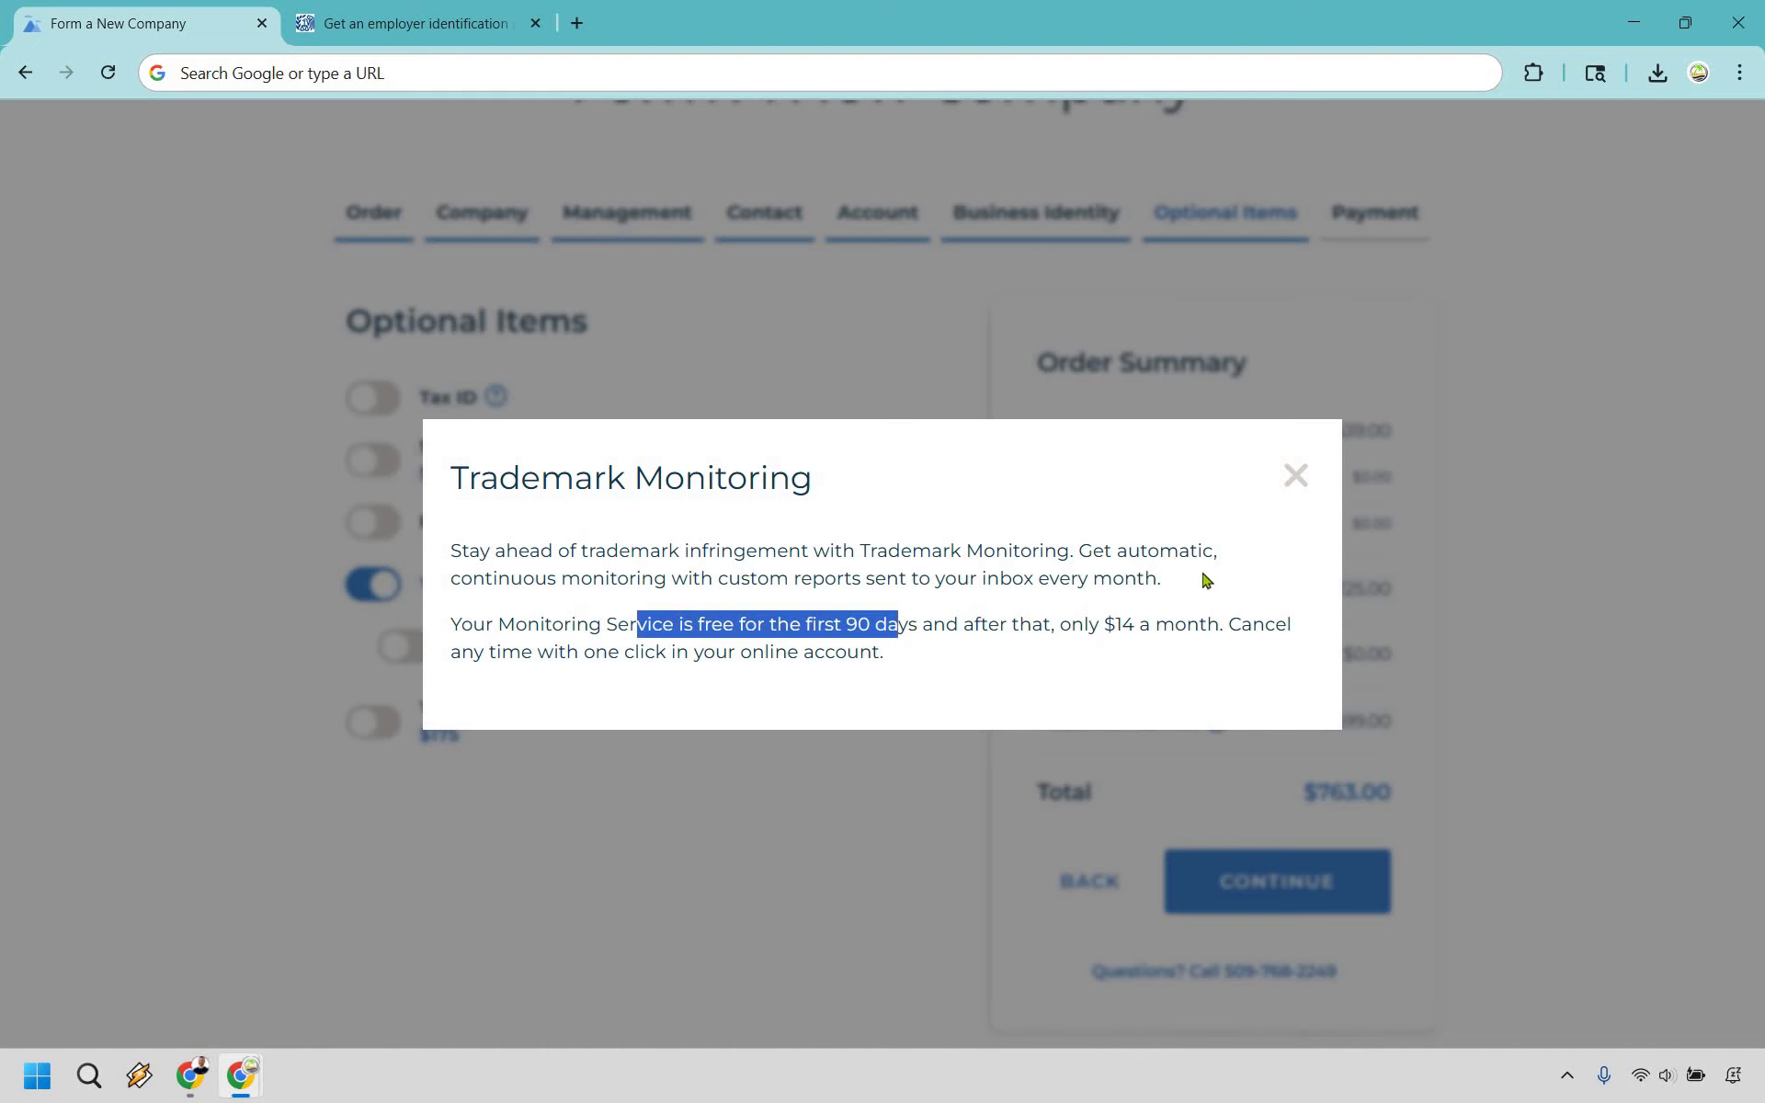
{"action": "left_click", "coordinate": [360, 596]}
{"action": "left_click", "coordinate": [360, 596]}
{"action": "scroll", "coordinate": [305, 888], "scroll_direction": "up", "scroll_amount": 3}
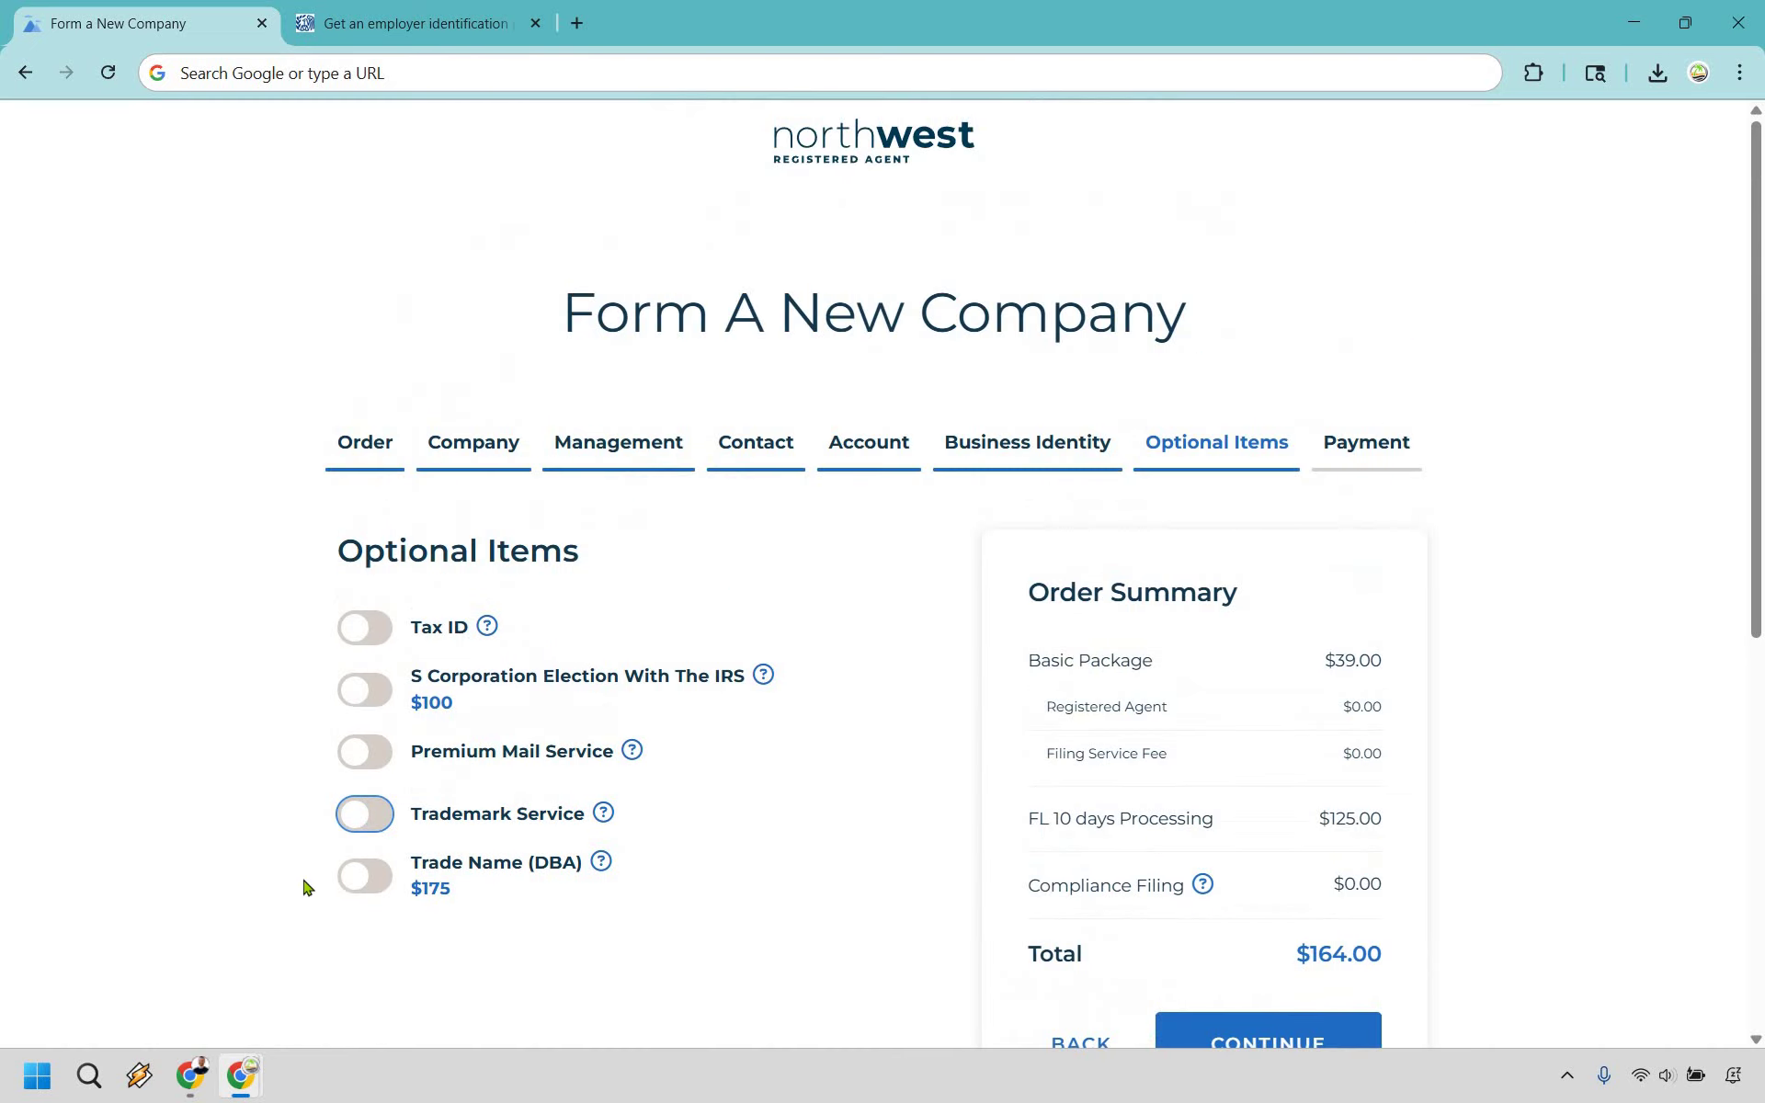
Step: Turn on Trade Name (DBA) to review the Florida DBA filing options and fees, and turn it off again
{"action": "left_click", "coordinate": [307, 887]}
{"action": "left_click", "coordinate": [377, 886]}
{"action": "scroll", "coordinate": [224, 786], "scroll_direction": "down", "scroll_amount": 4}
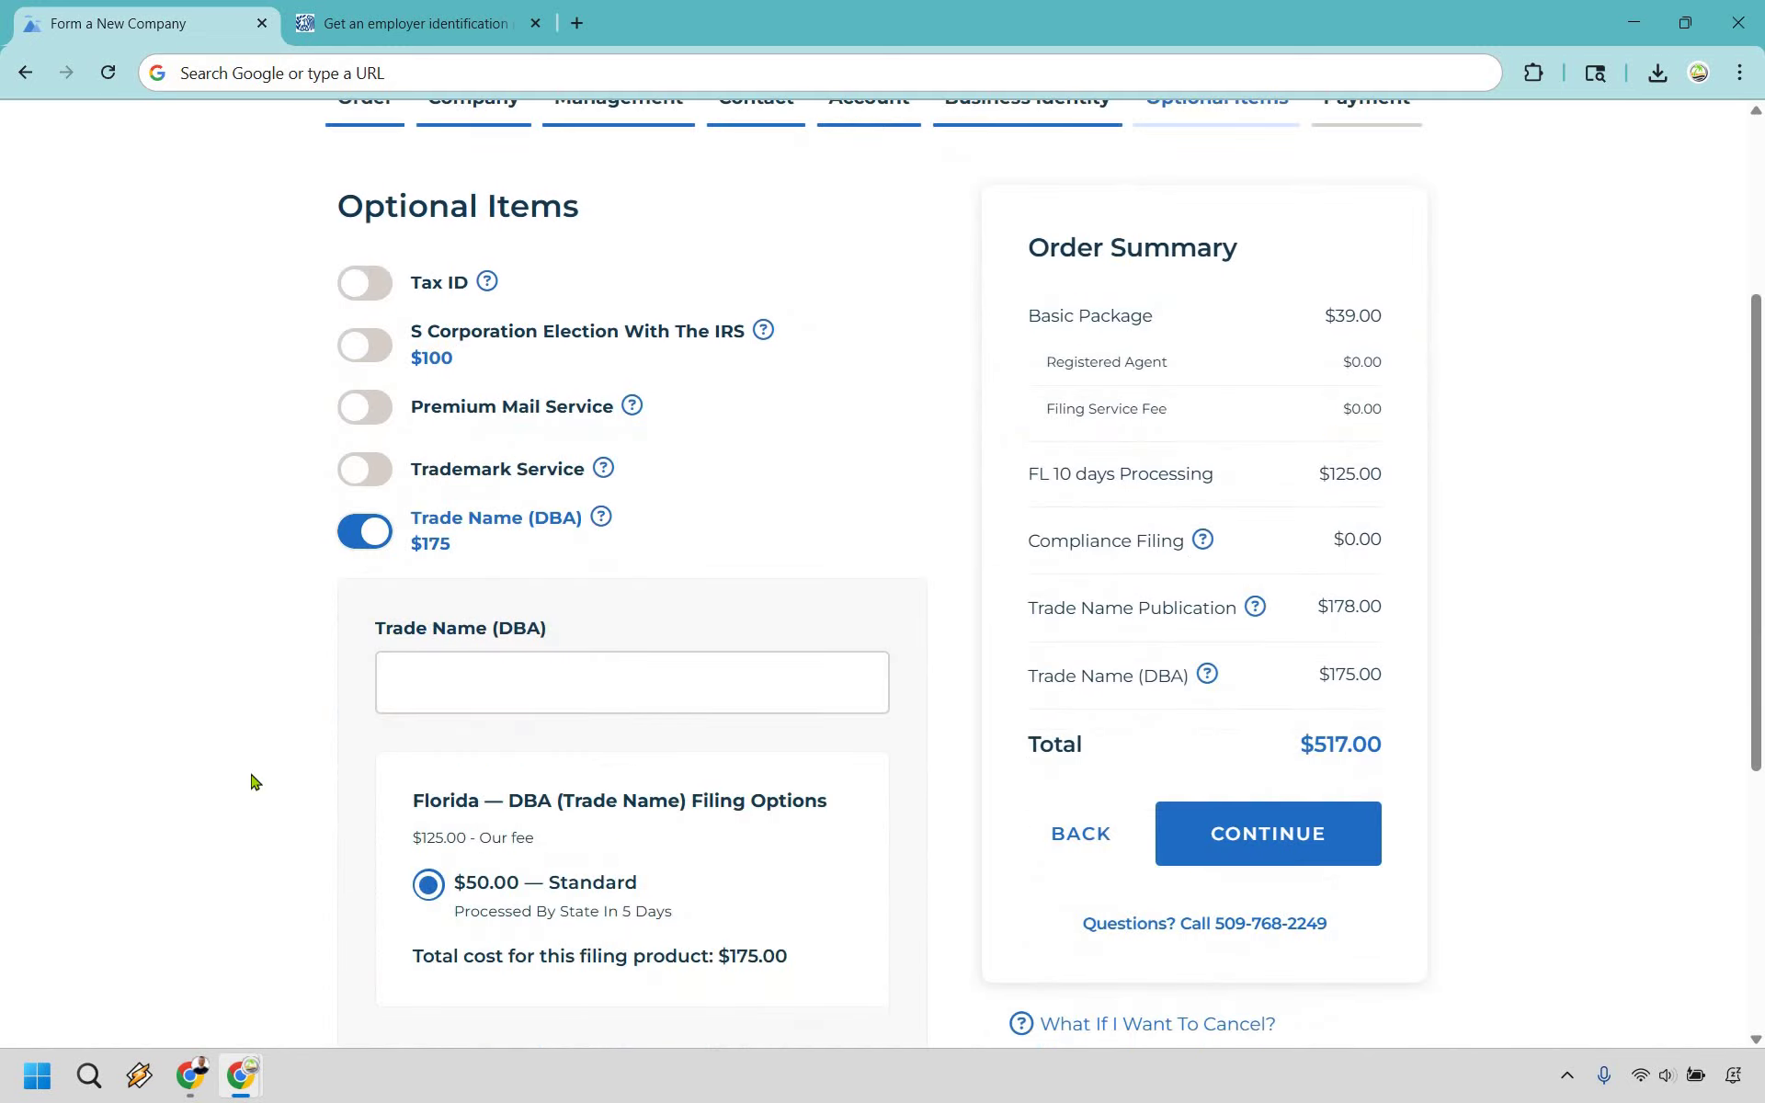
{"action": "scroll", "coordinate": [262, 777], "scroll_direction": "down", "scroll_amount": 1}
{"action": "left_click_drag", "start_coordinate": [413, 723], "coordinate": [475, 724]}
{"action": "left_click", "coordinate": [574, 775]}
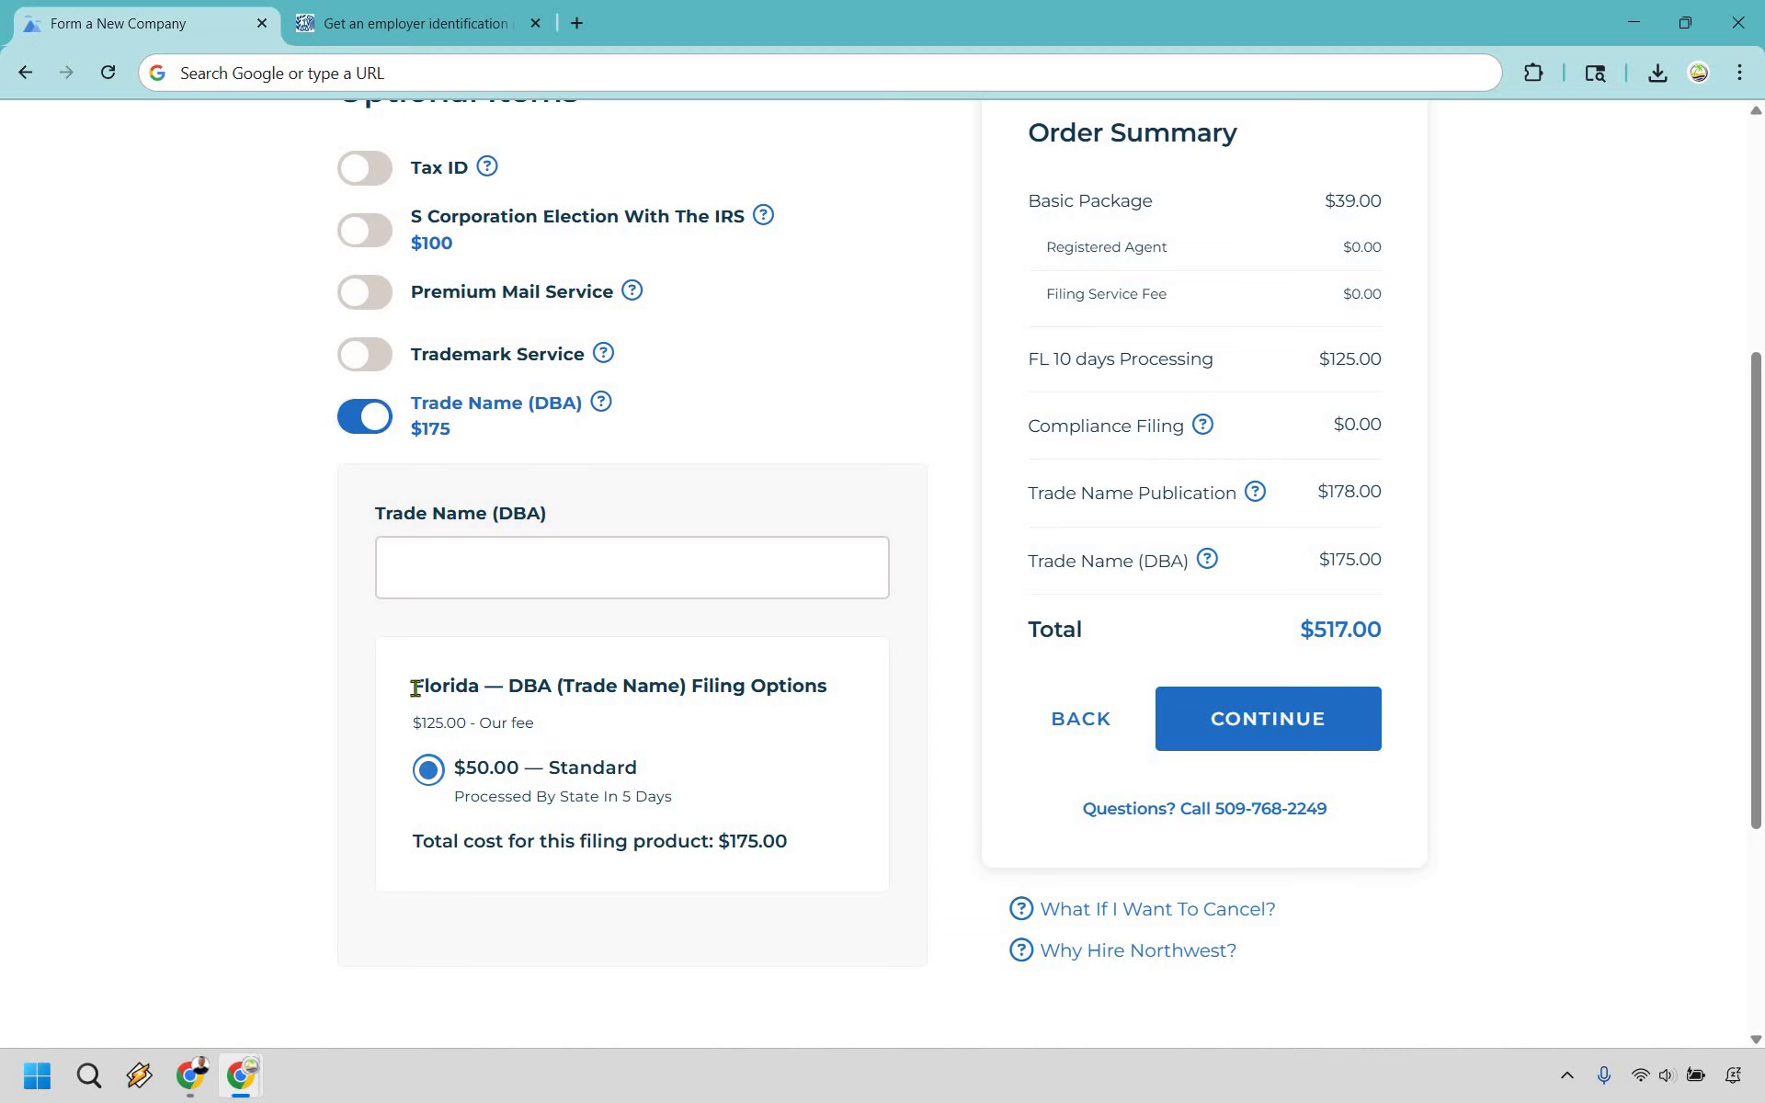
{"action": "double_click", "coordinate": [476, 683]}
{"action": "left_click", "coordinate": [384, 726]}
{"action": "scroll", "coordinate": [402, 571], "scroll_direction": "up", "scroll_amount": 5}
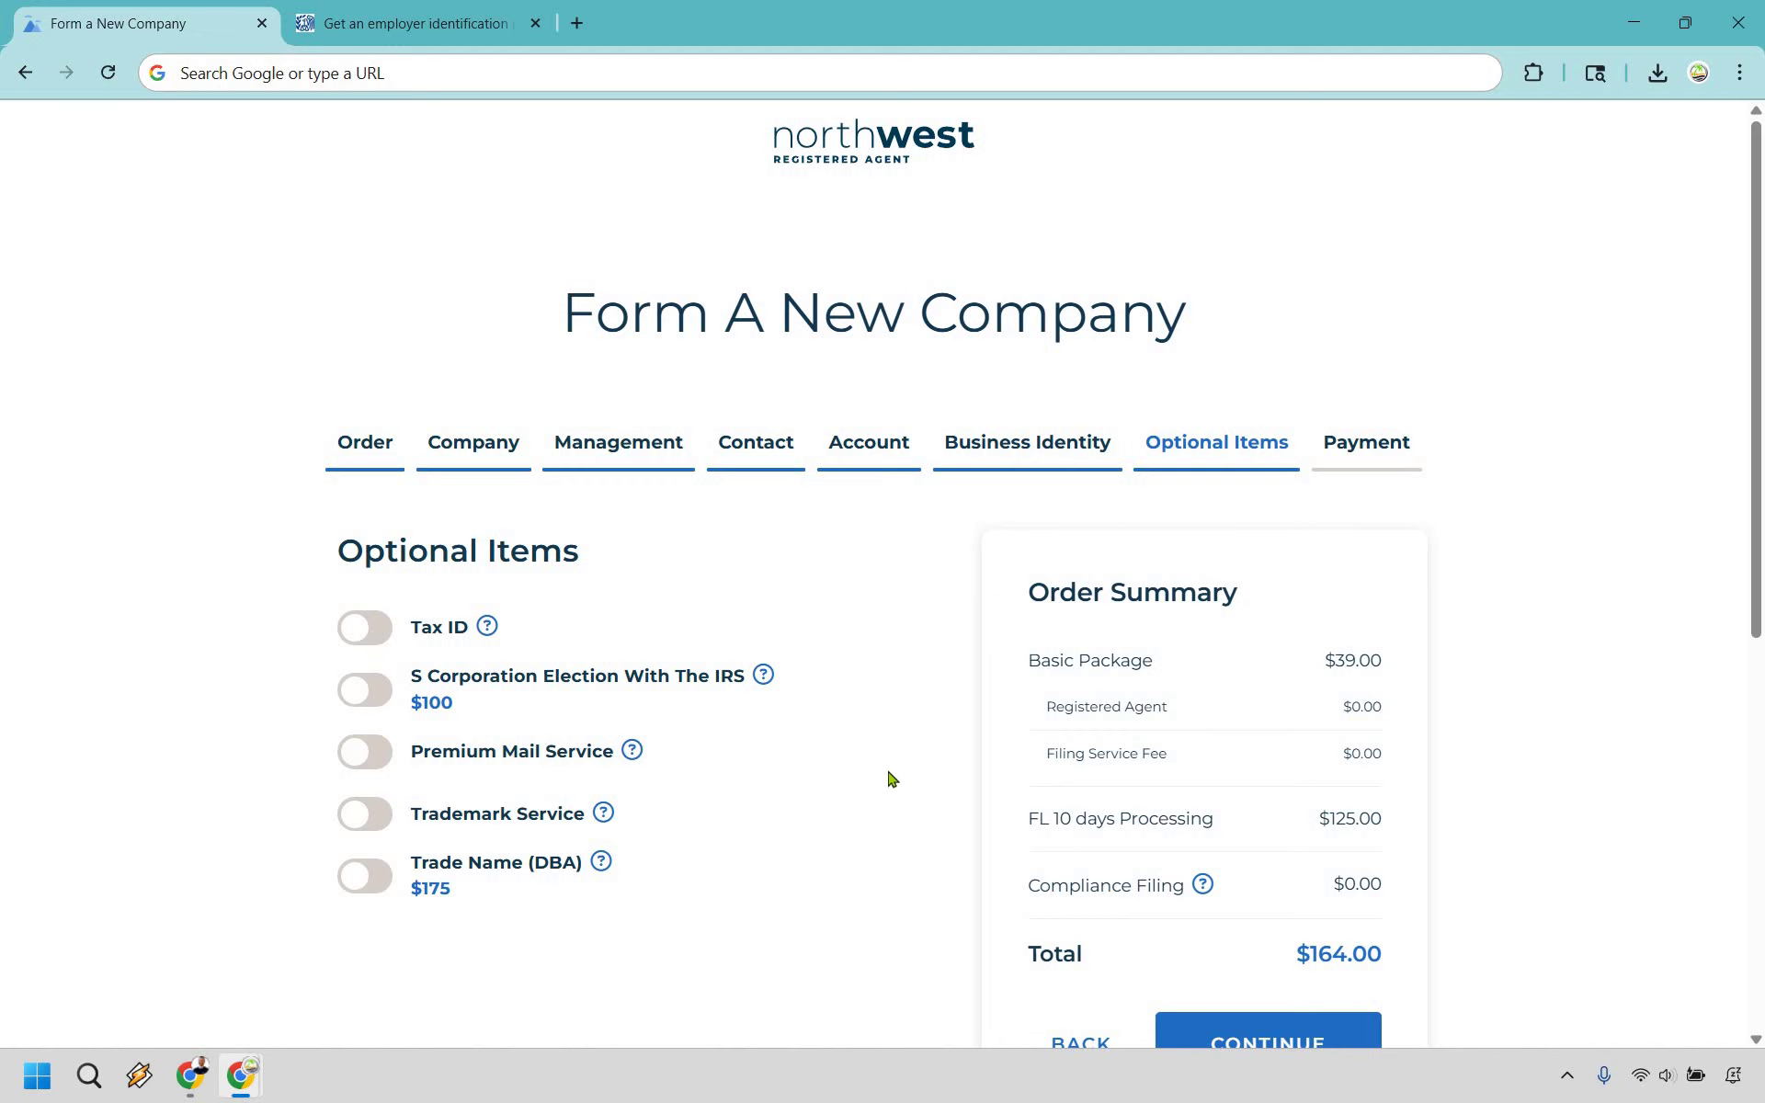
Step: Continue to the payment stage without any optional items and review the payment form and order summary
{"action": "scroll", "coordinate": [1568, 993], "scroll_direction": "down", "scroll_amount": 1}
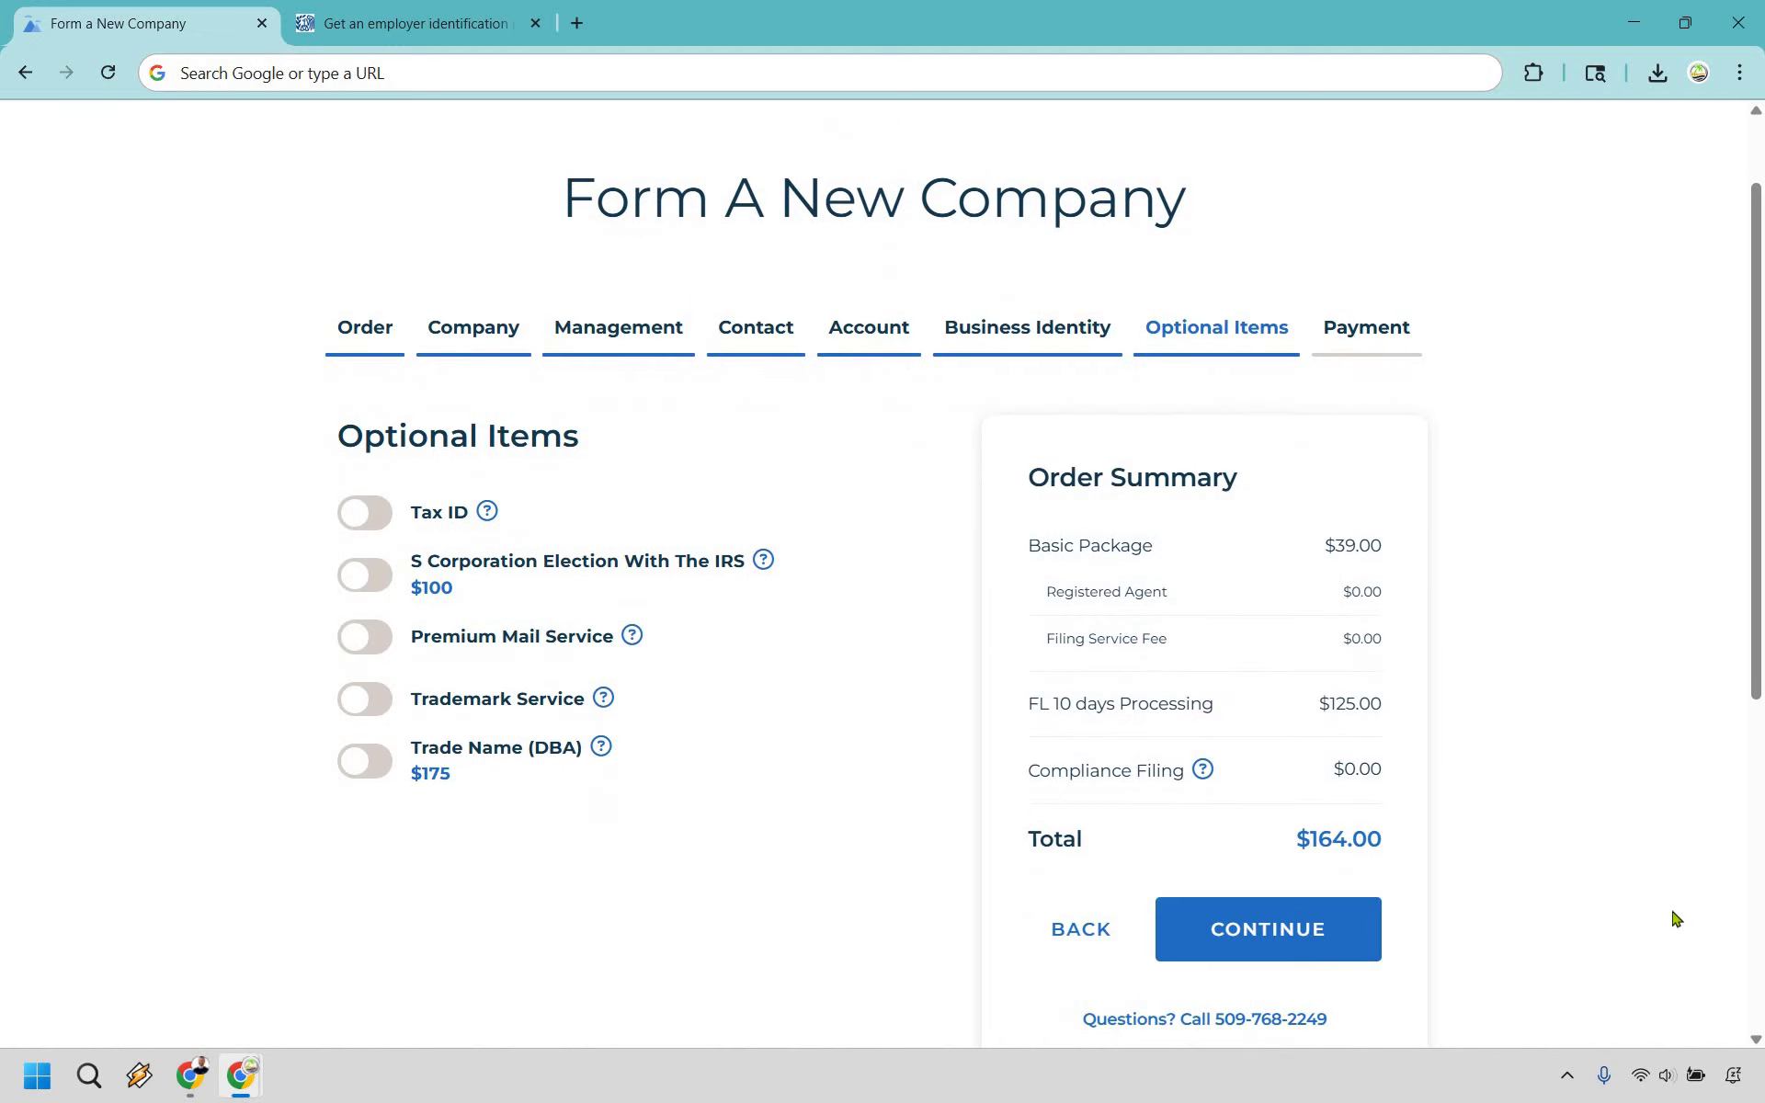
{"action": "left_click", "coordinate": [1291, 938]}
{"action": "scroll", "coordinate": [1599, 625], "scroll_direction": "up", "scroll_amount": 1}
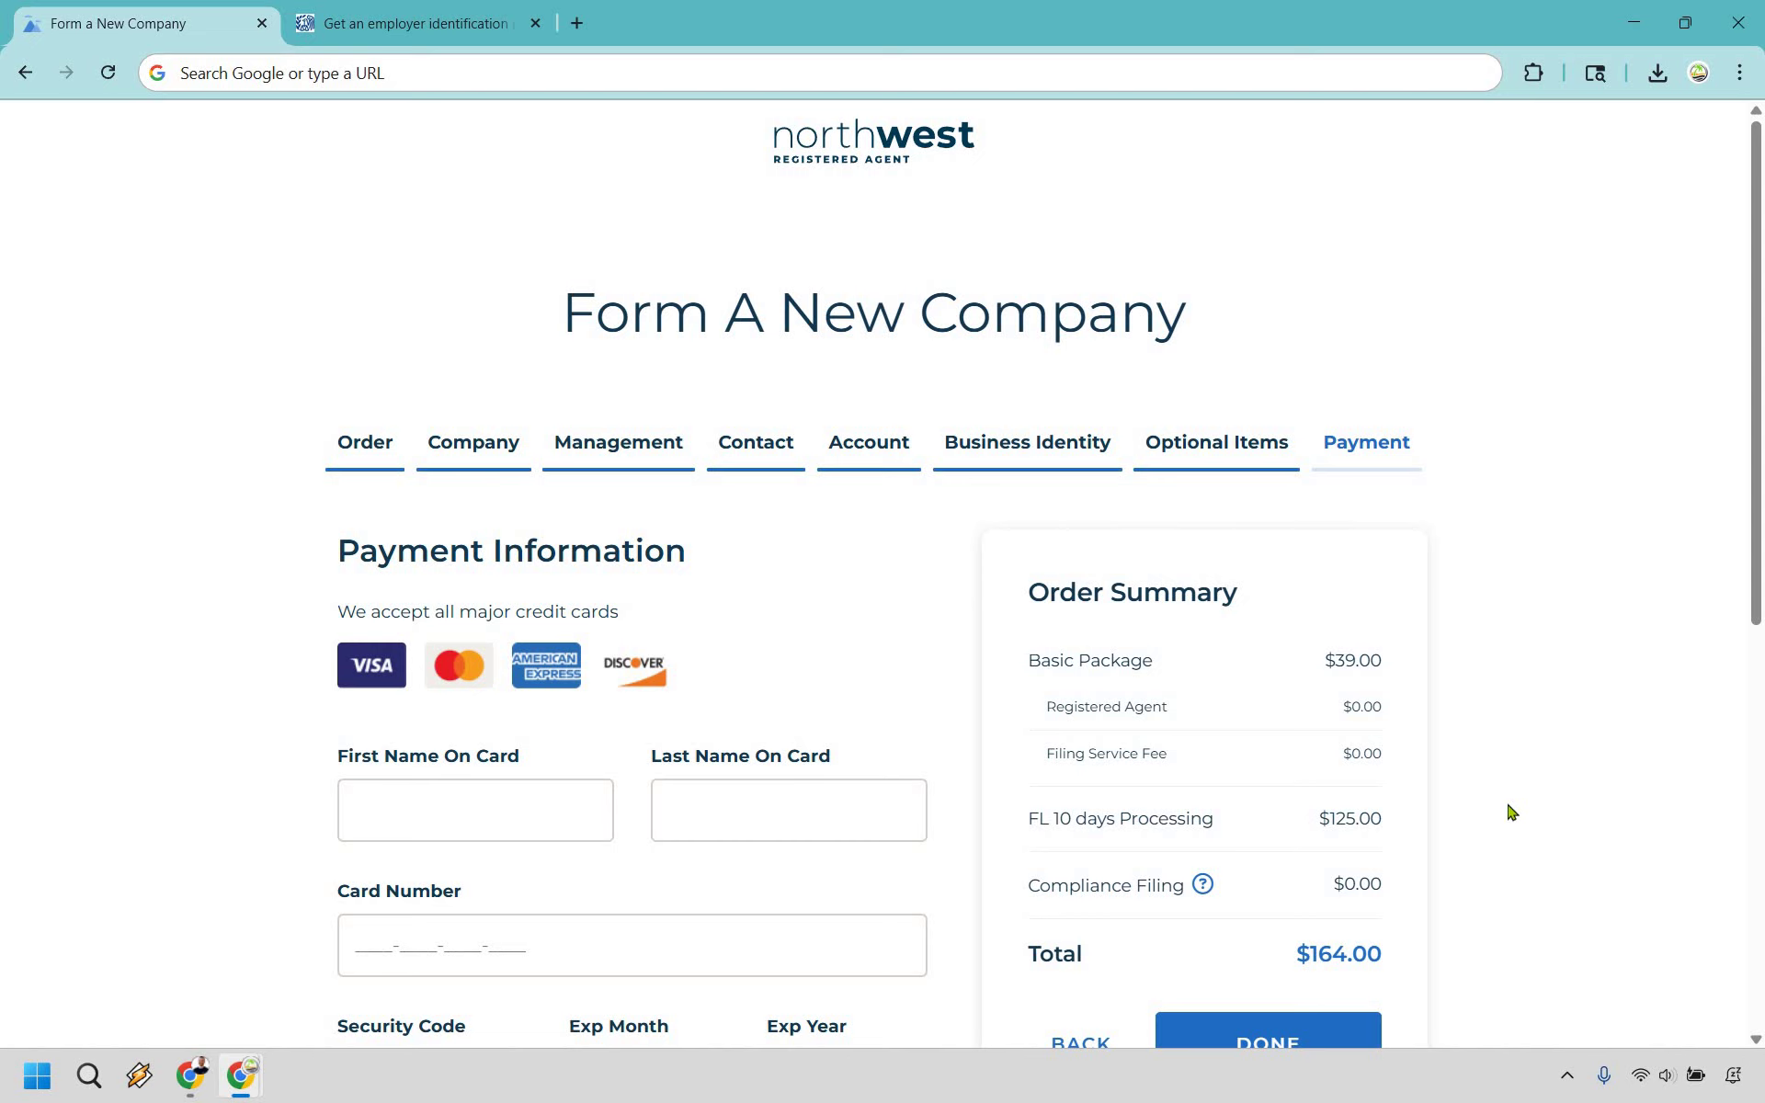
{"action": "scroll", "coordinate": [1312, 808], "scroll_direction": "down", "scroll_amount": 2}
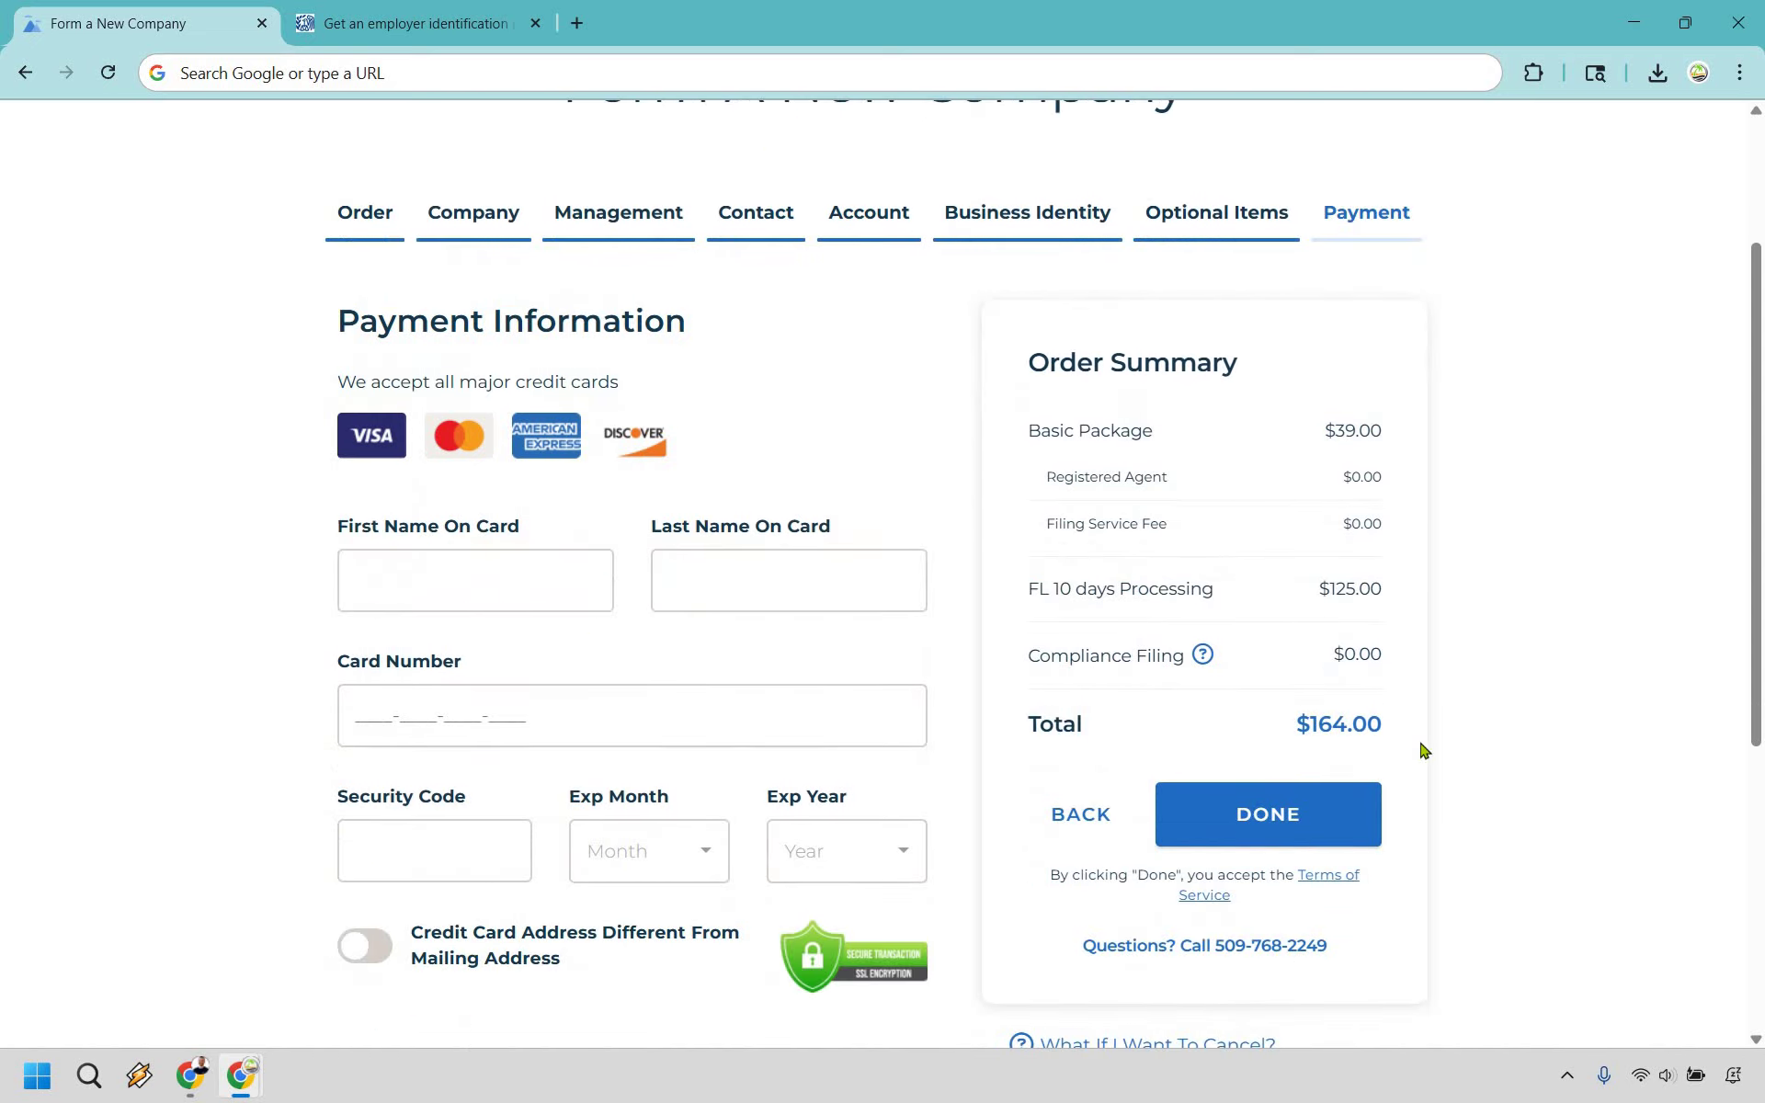